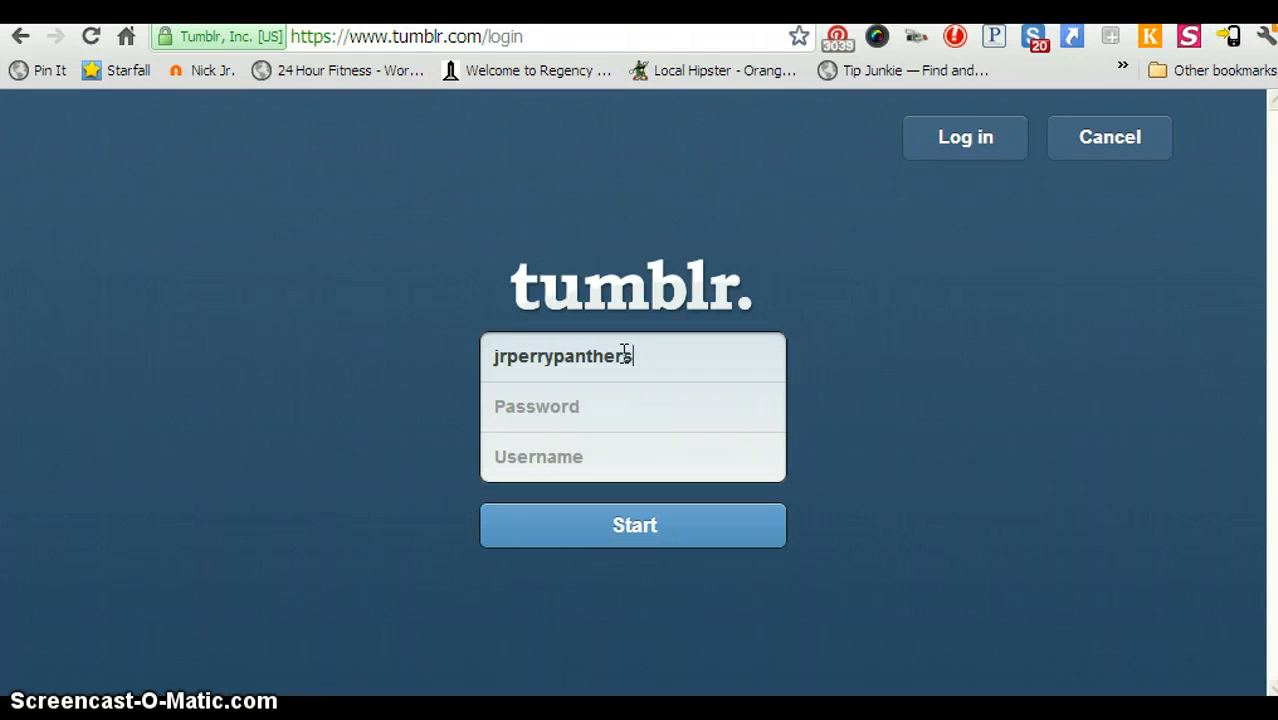
# Fill in the sign-up e-mail address, password and a blog username.
pyautogui.write('@gmail.com')
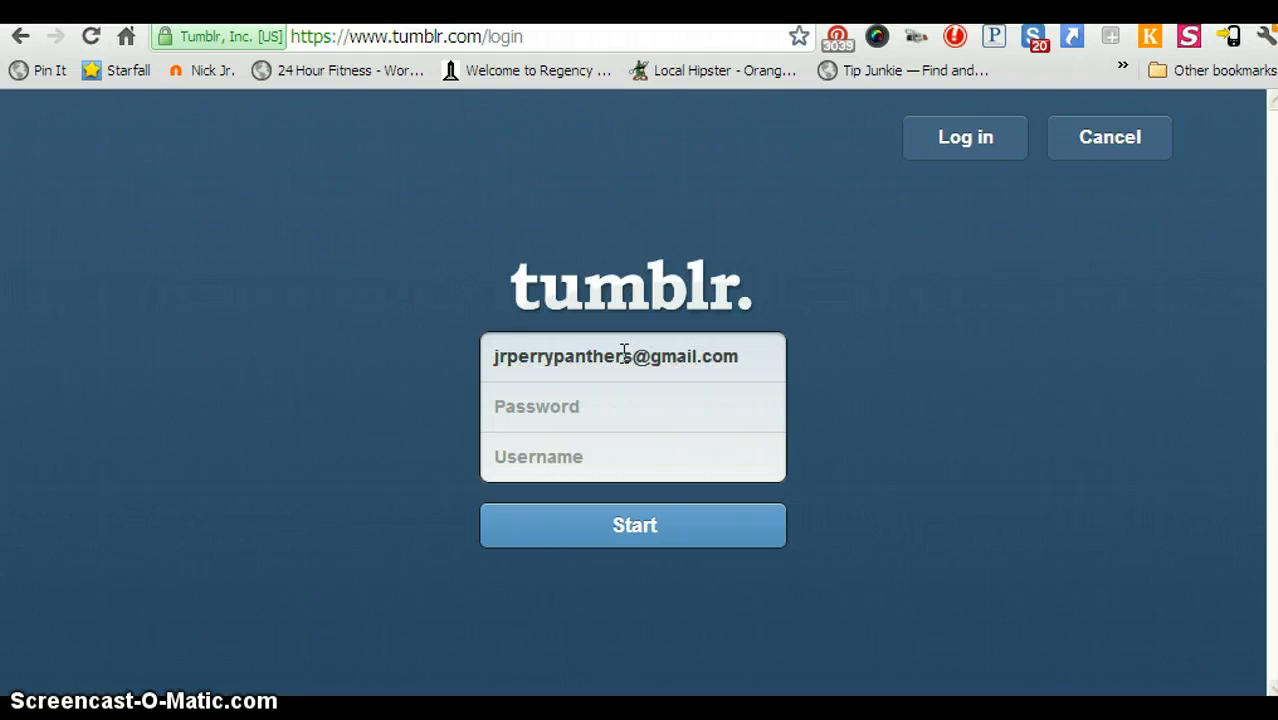
pyautogui.write('***')
pyautogui.click(567, 458)
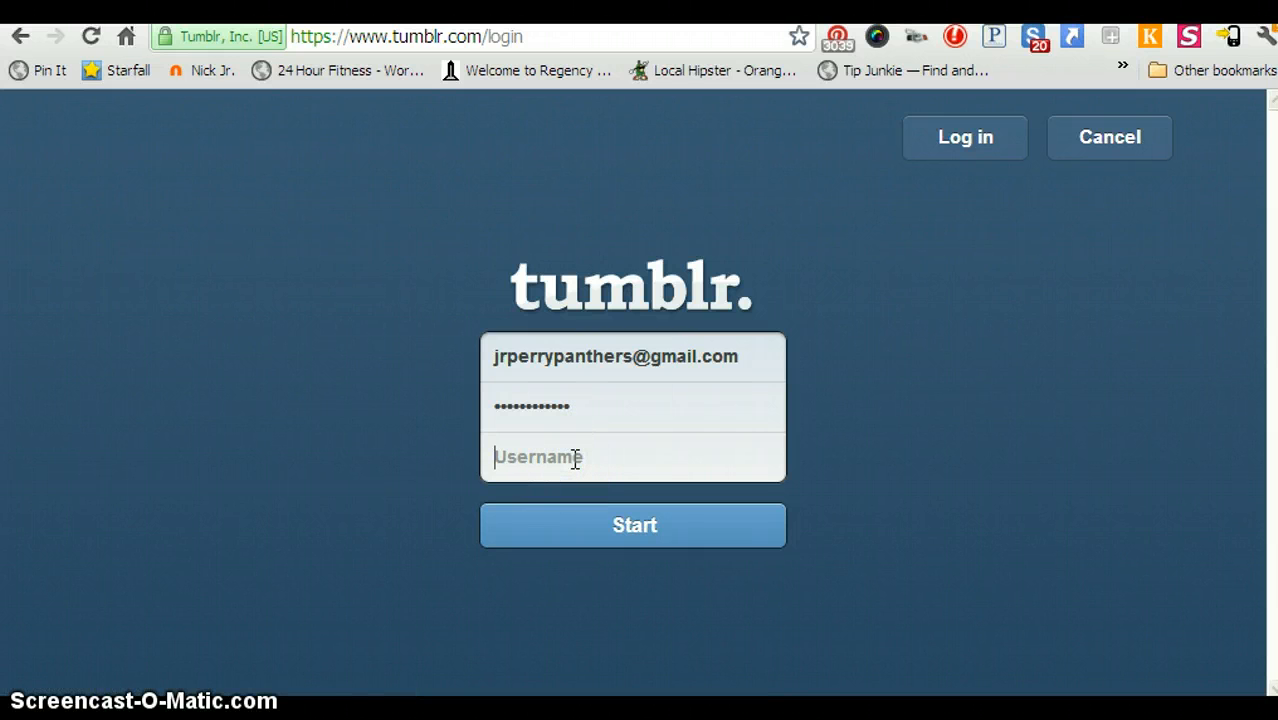
pyautogui.write('PerryPanthers')
# Submit the details, replace the already-taken username, and submit again.
pyautogui.click(640, 532)
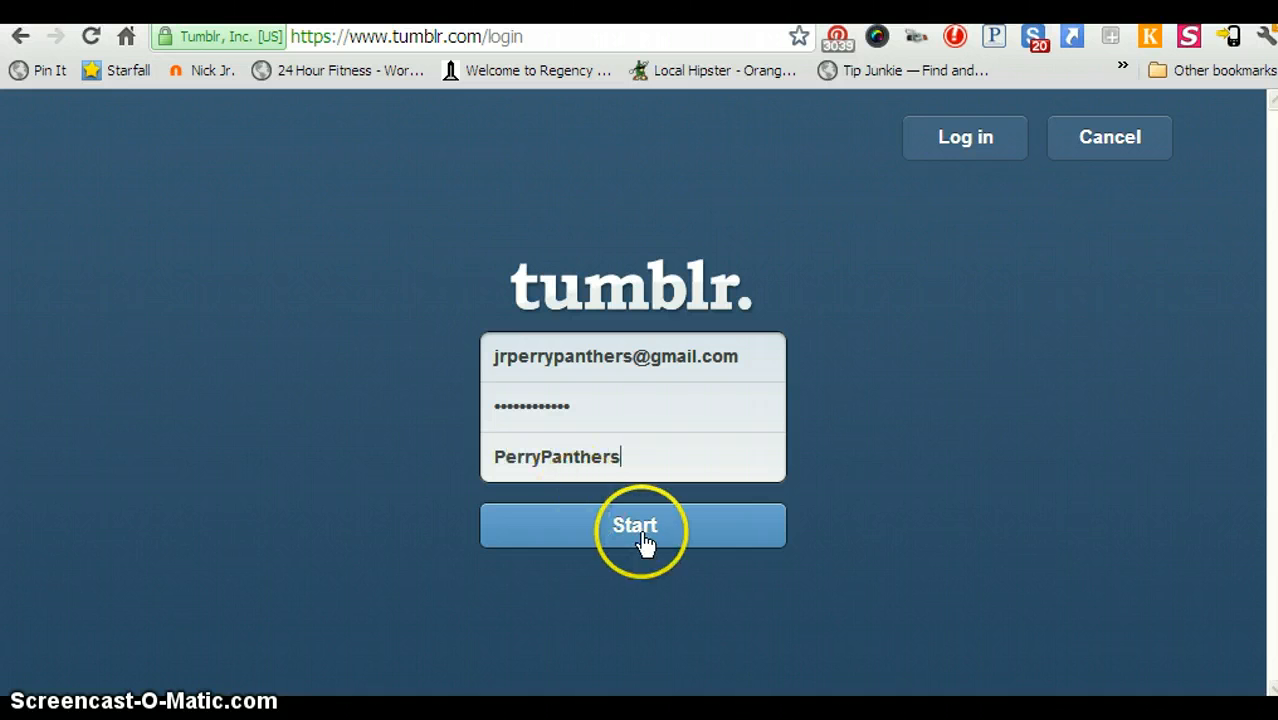
pyautogui.click(625, 540)
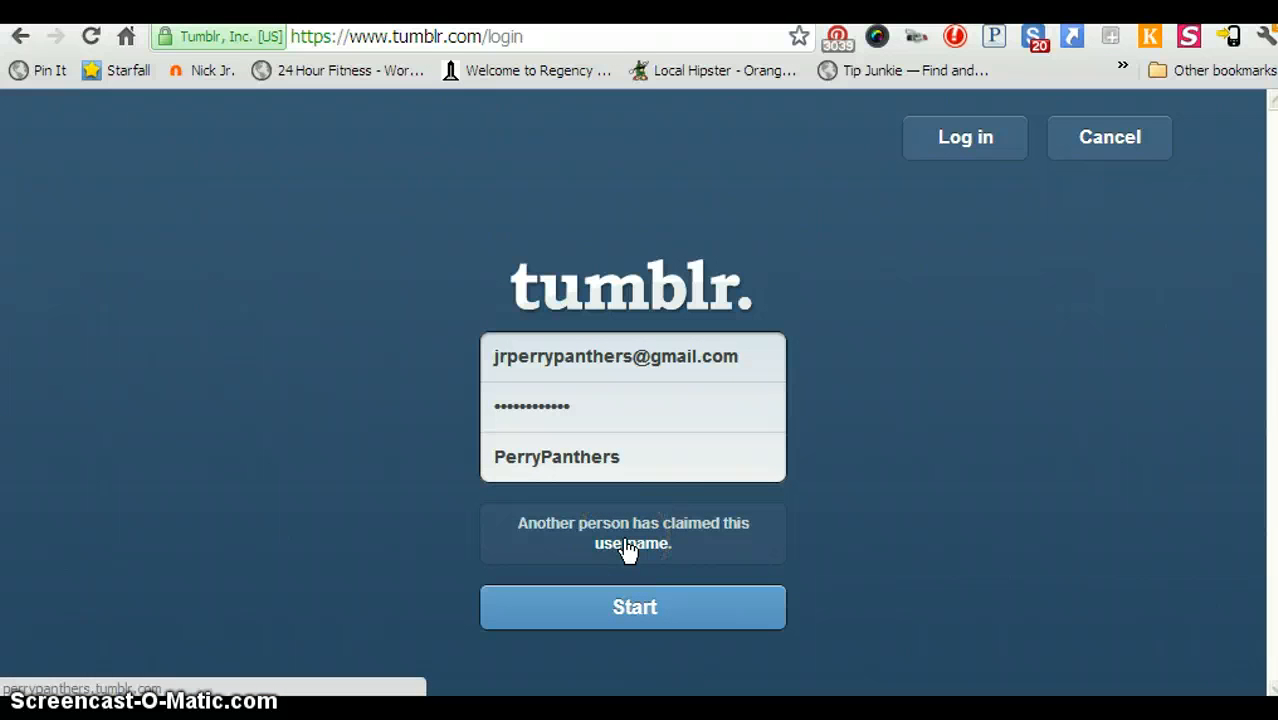
pyautogui.click(627, 455)
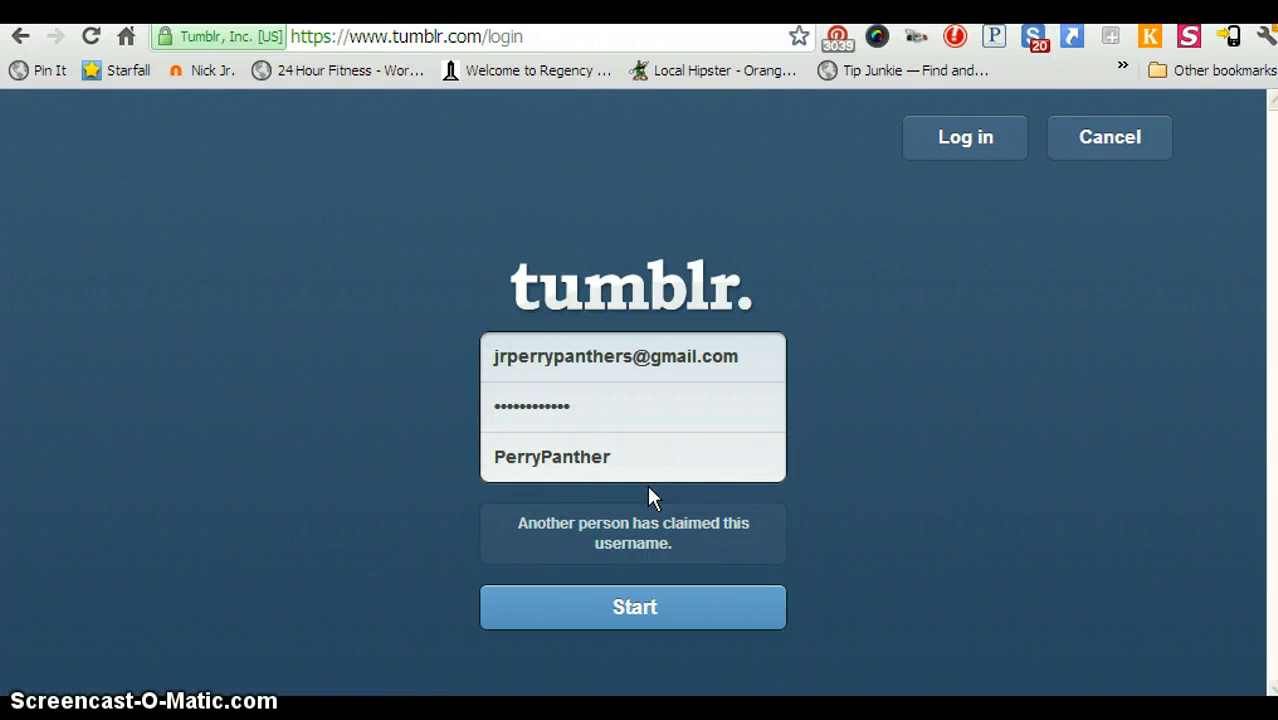
pyautogui.click(616, 607)
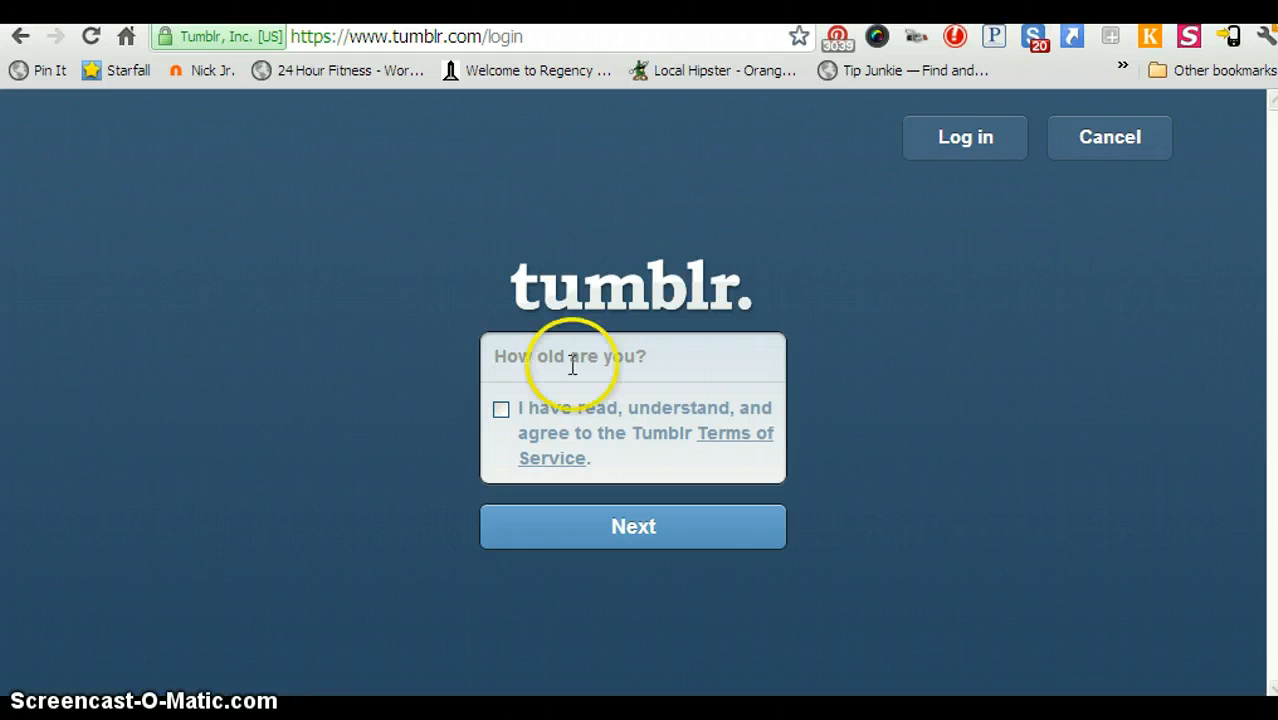
# Enter age 34, agree to the Terms of Service, and continue.
pyautogui.click(696, 357)
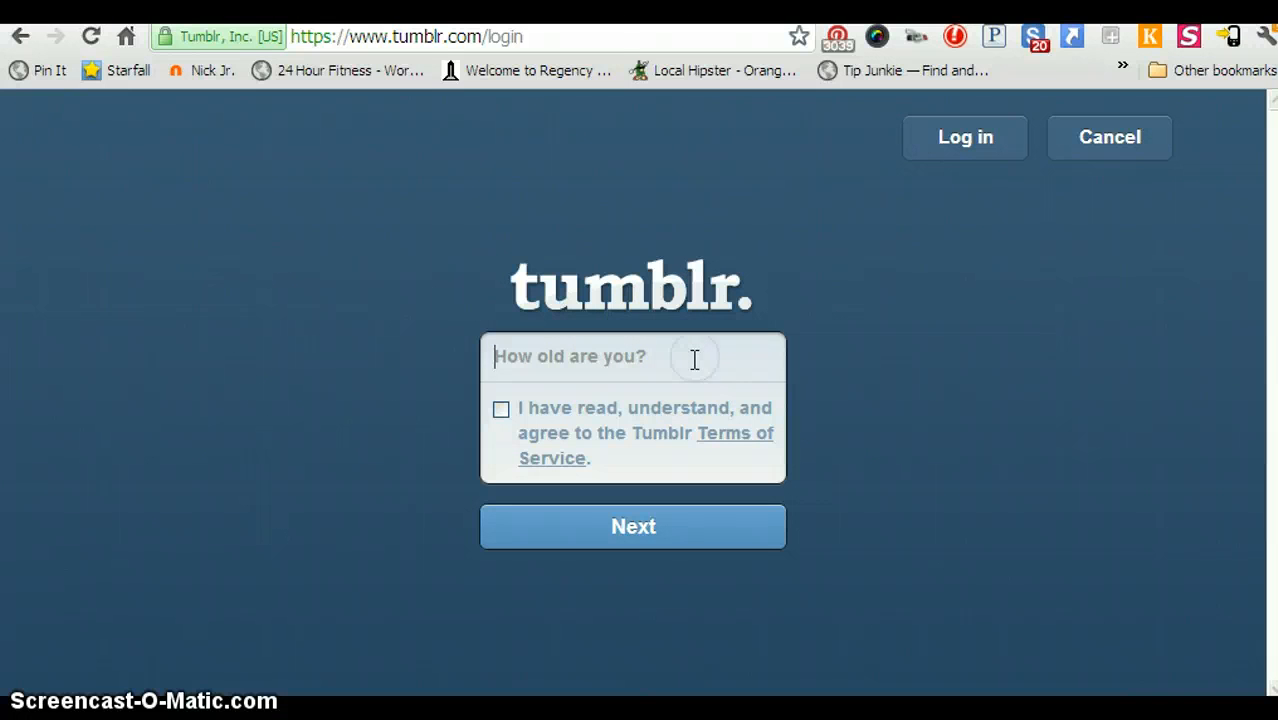
pyautogui.click(665, 346)
pyautogui.write('3')
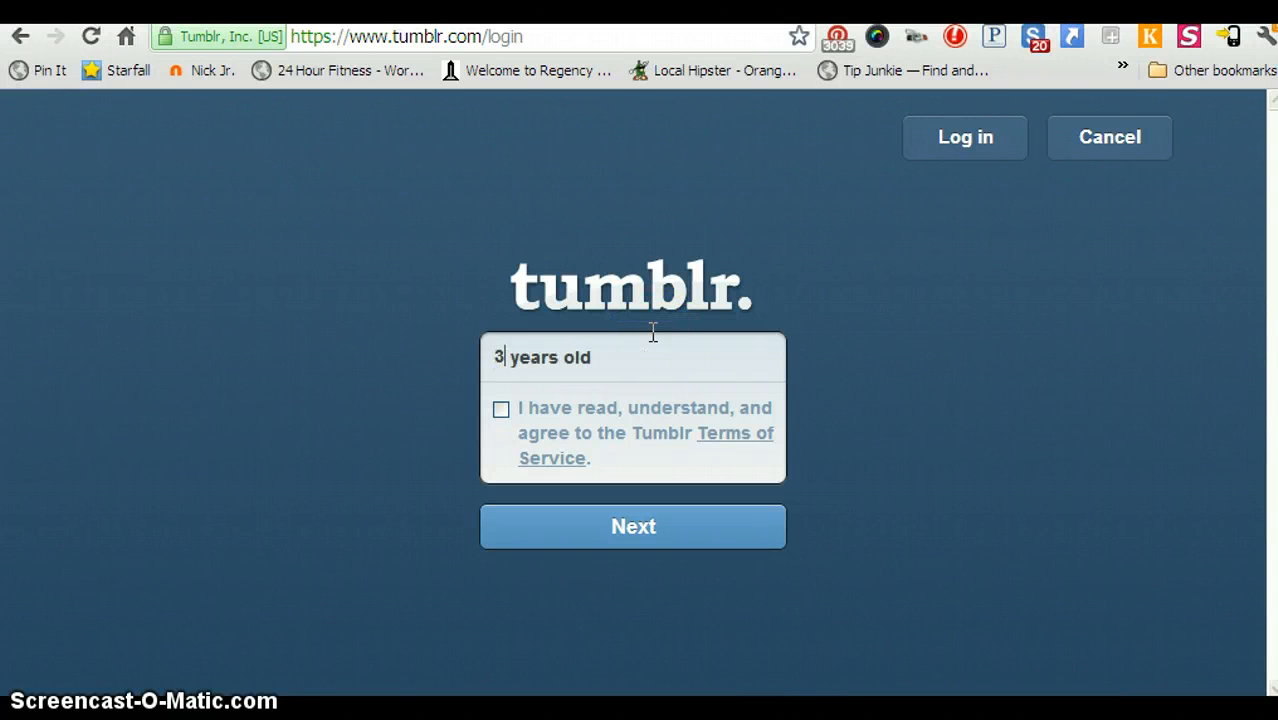
pyautogui.write('4')
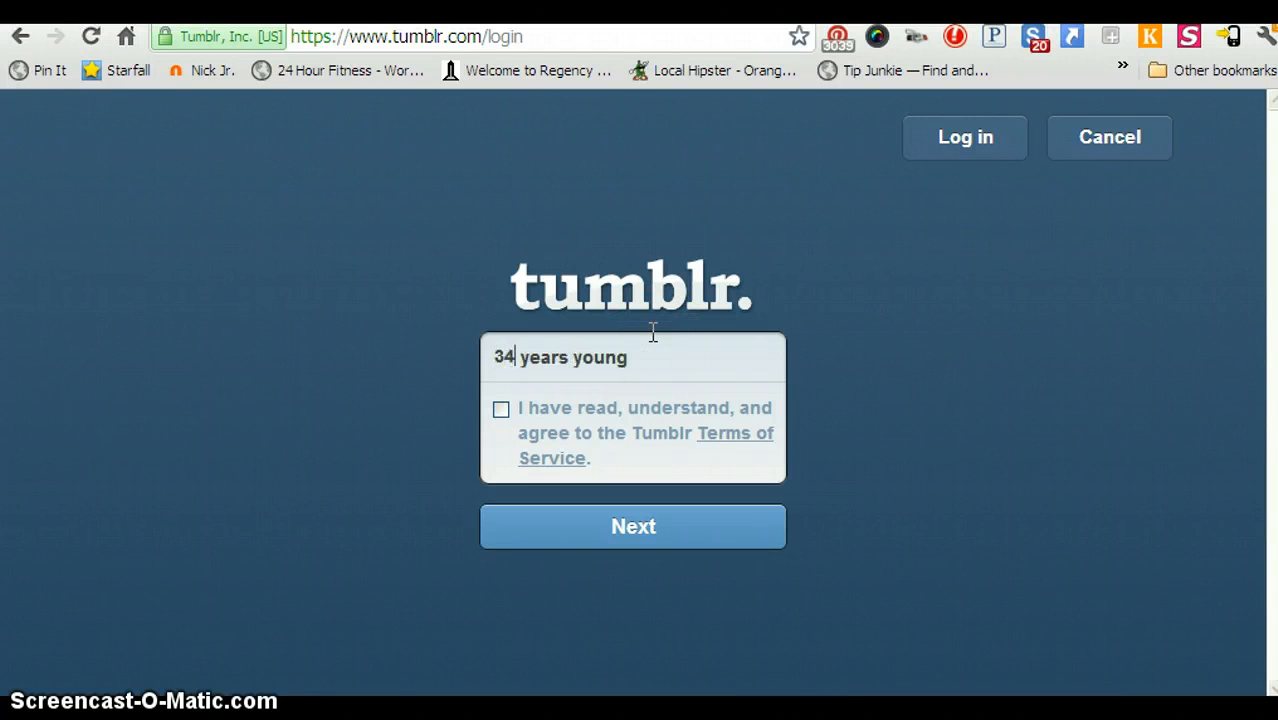
pyautogui.click(502, 414)
pyautogui.click(626, 532)
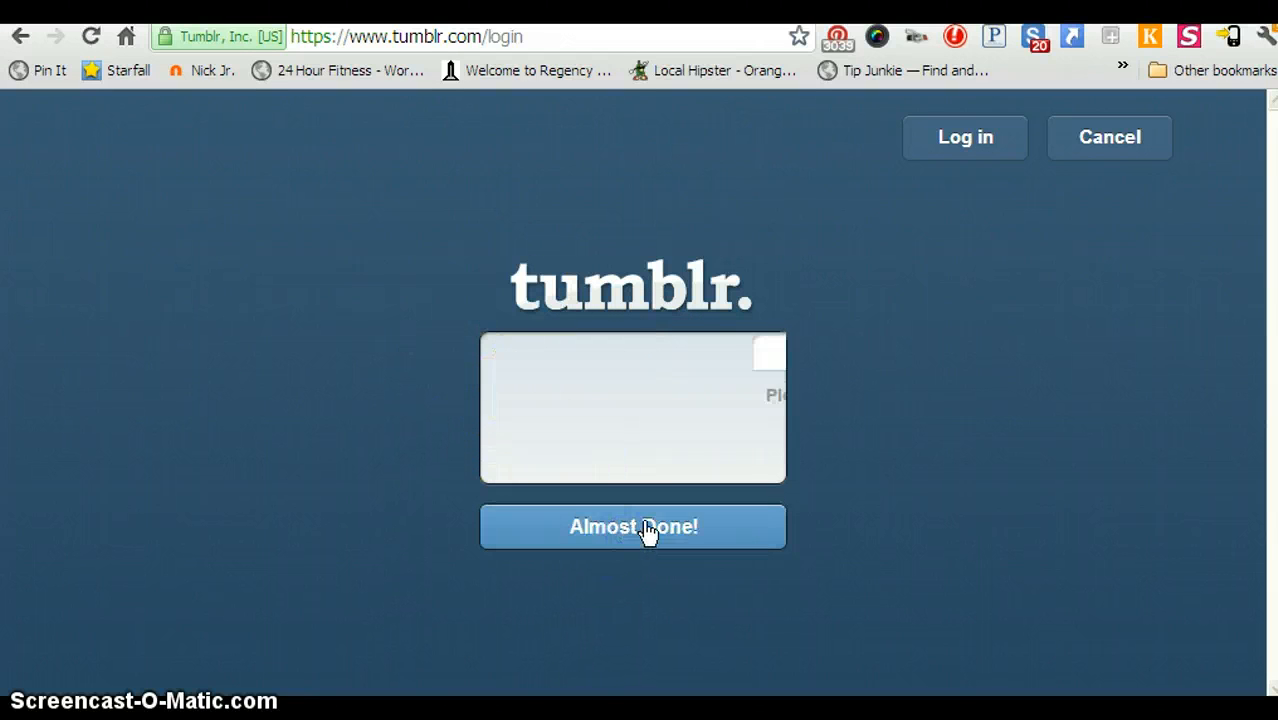
# Answer the captcha with 'Dictionary' and finish signing up.
pyautogui.click(614, 534)
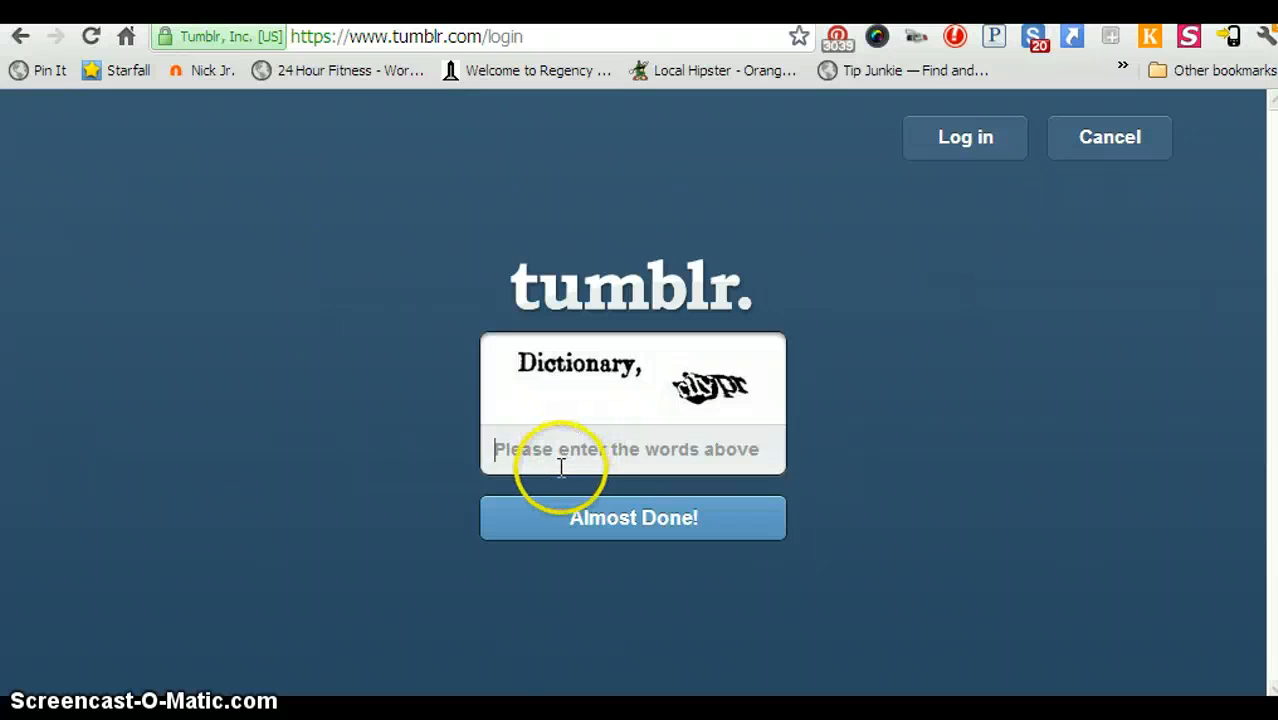
pyautogui.write('D')
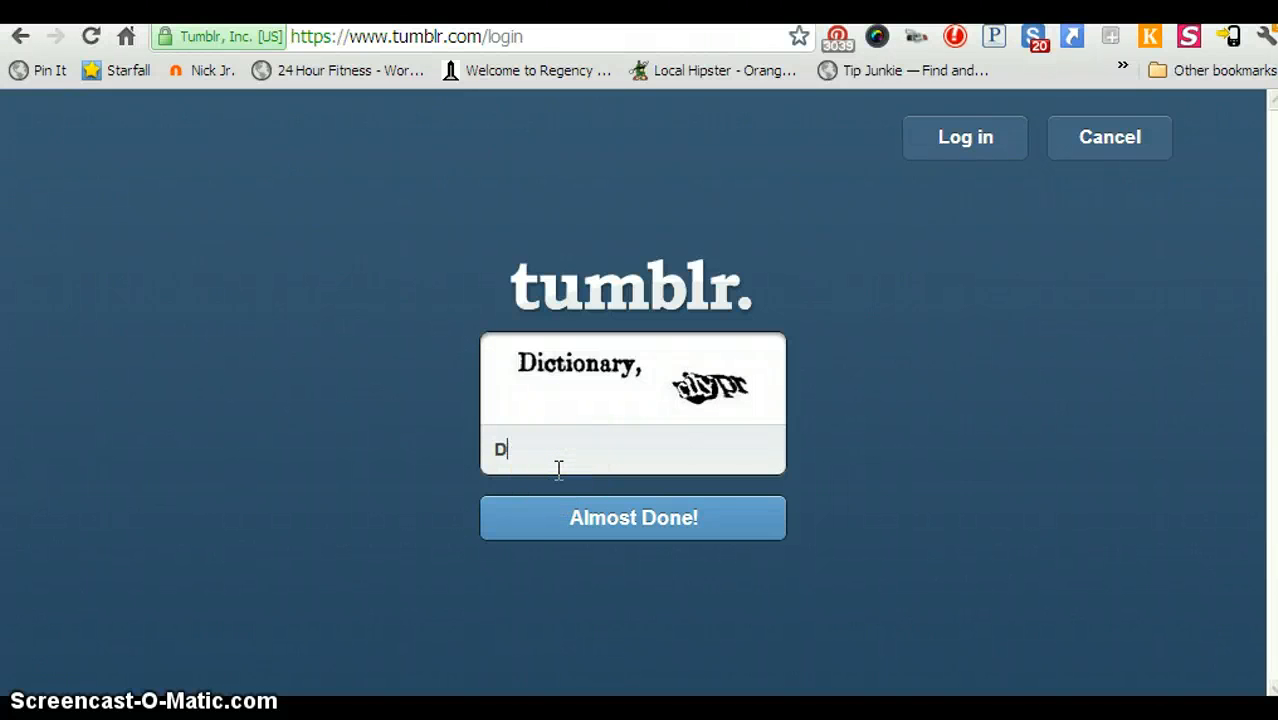
pyautogui.write('ictionary, cilypr')
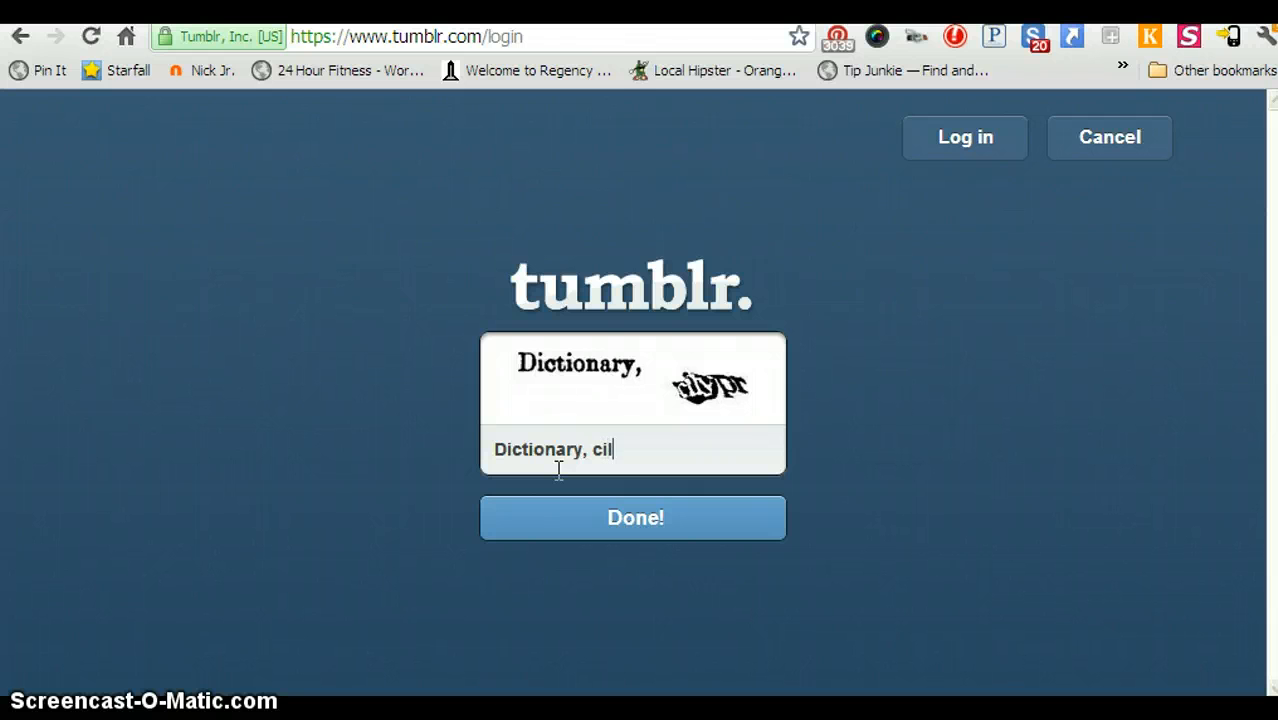
pyautogui.click(585, 519)
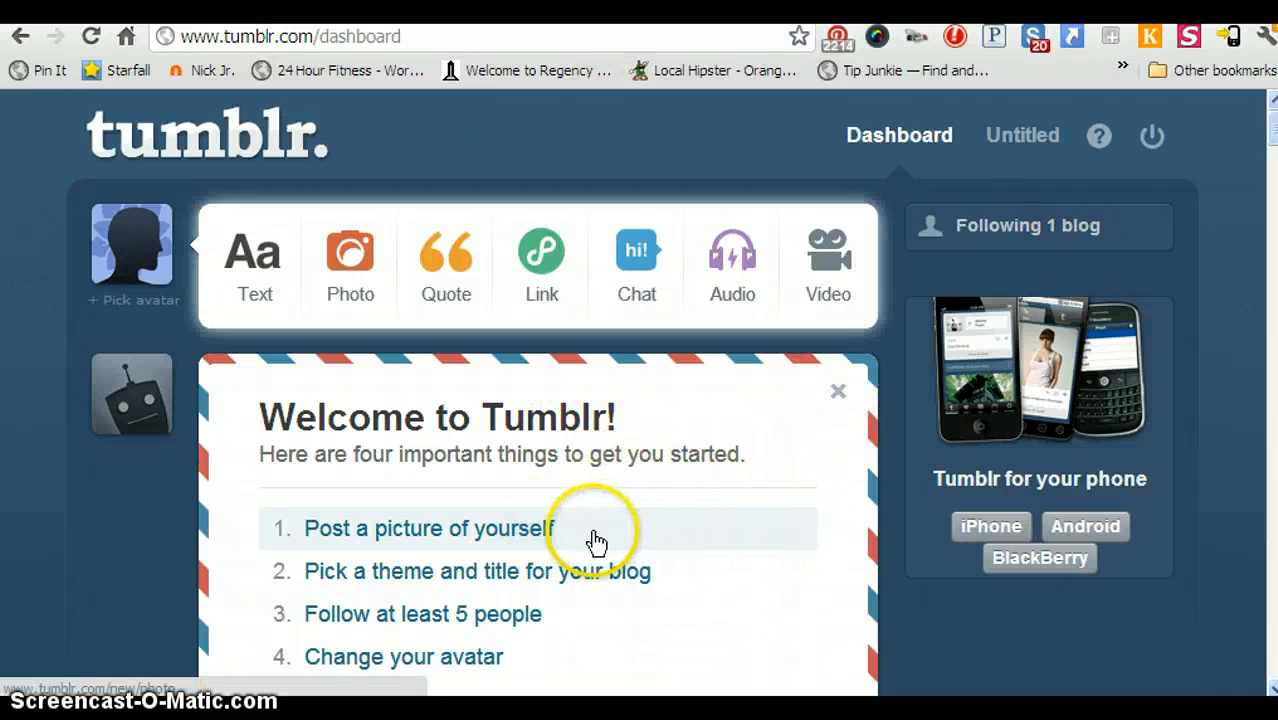
# Choose 'Post a picture of yourself' from the dashboard's welcome list.
pyautogui.click(527, 535)
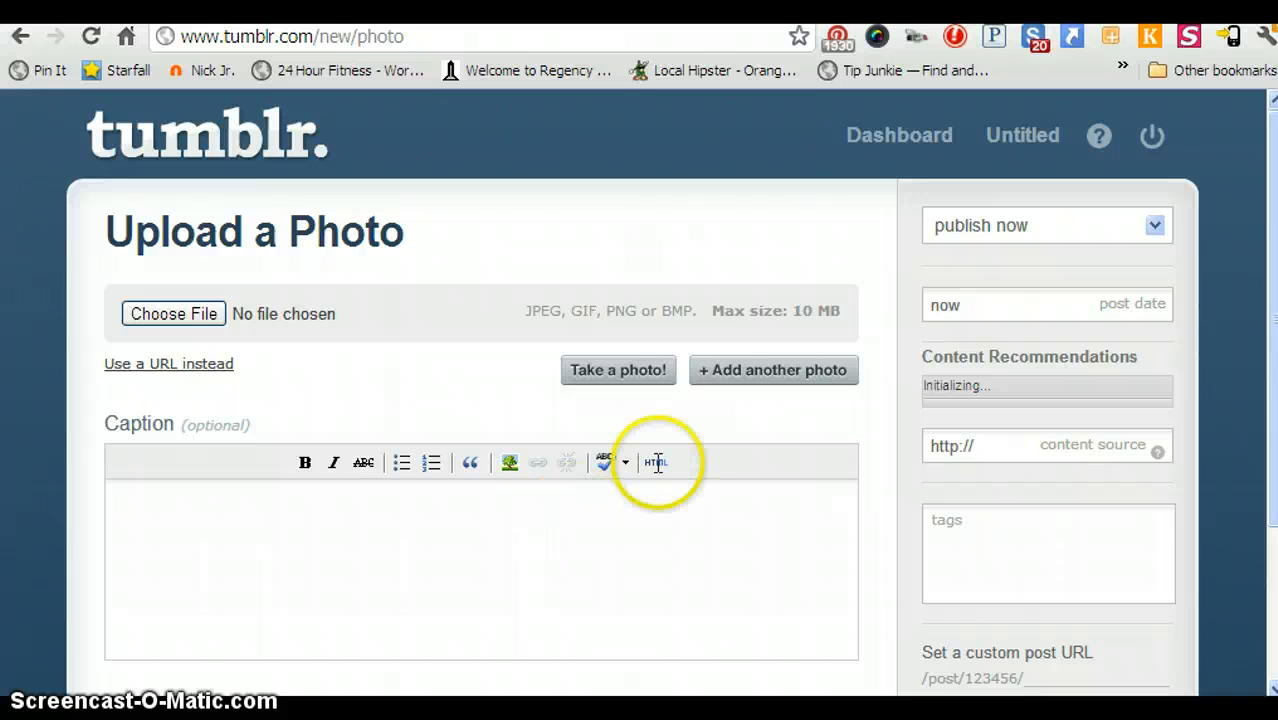
# Choose purplepanther.jpg in the file picker as the post's photo.
pyautogui.click(185, 320)
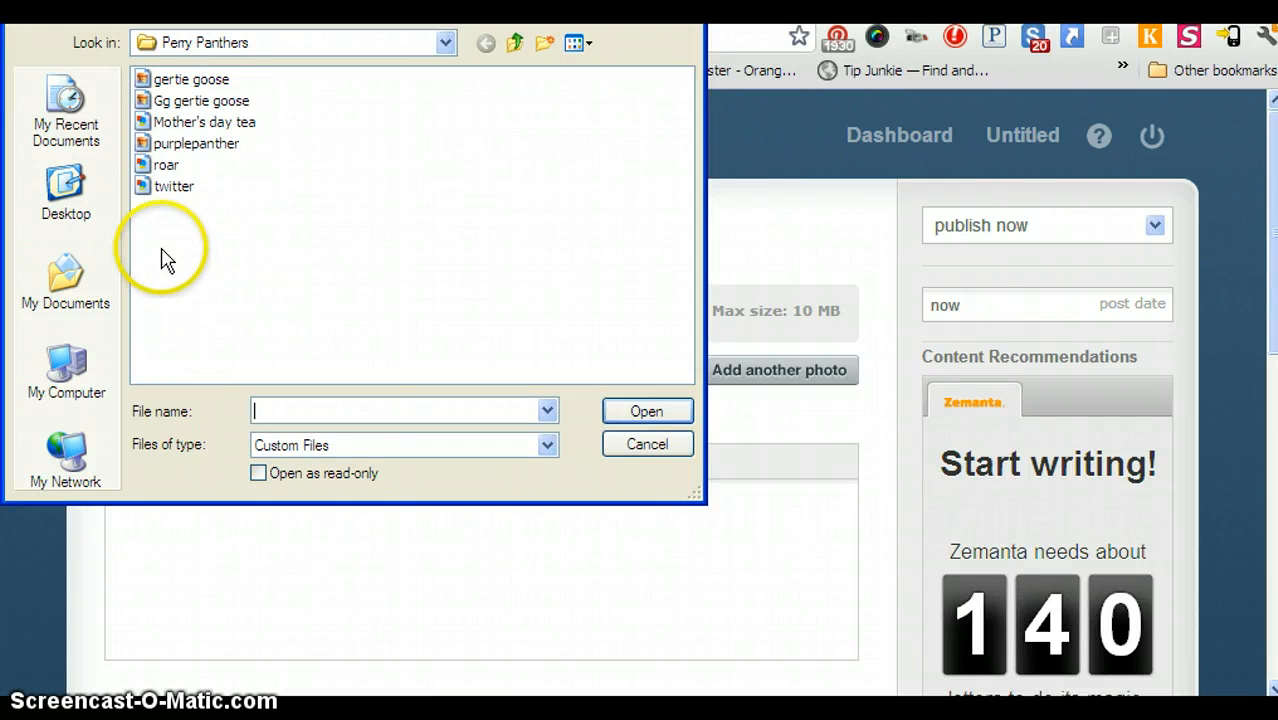
pyautogui.click(175, 147)
pyautogui.doubleClick(175, 147)
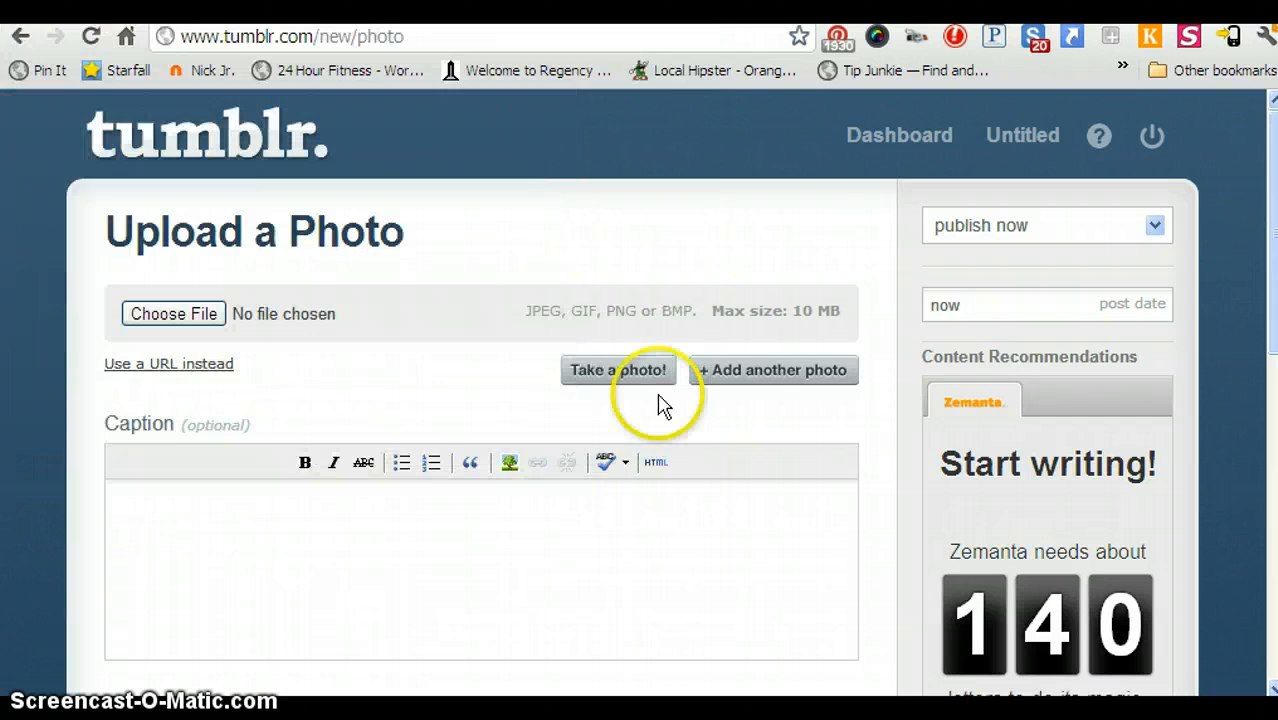
pyautogui.click(586, 535)
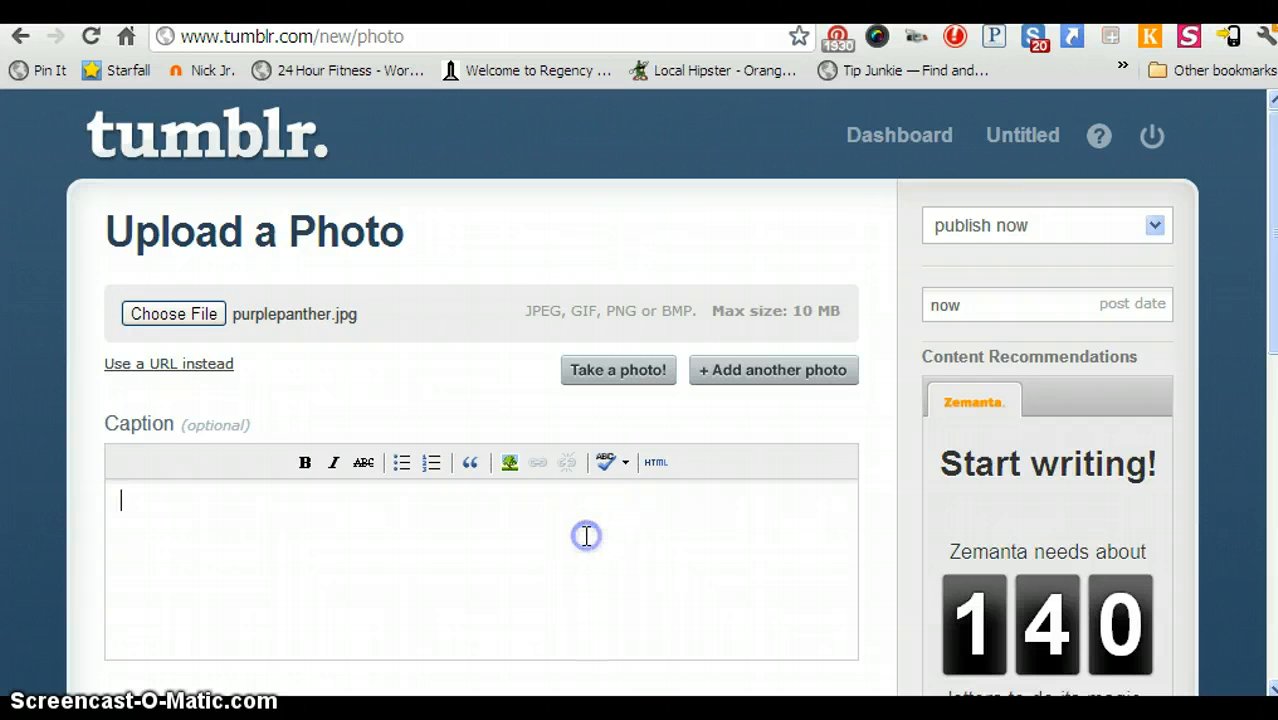
# Write the caption 'Perry Panthers Rock!' and format it in italics.
pyautogui.write('Perry Panbth')
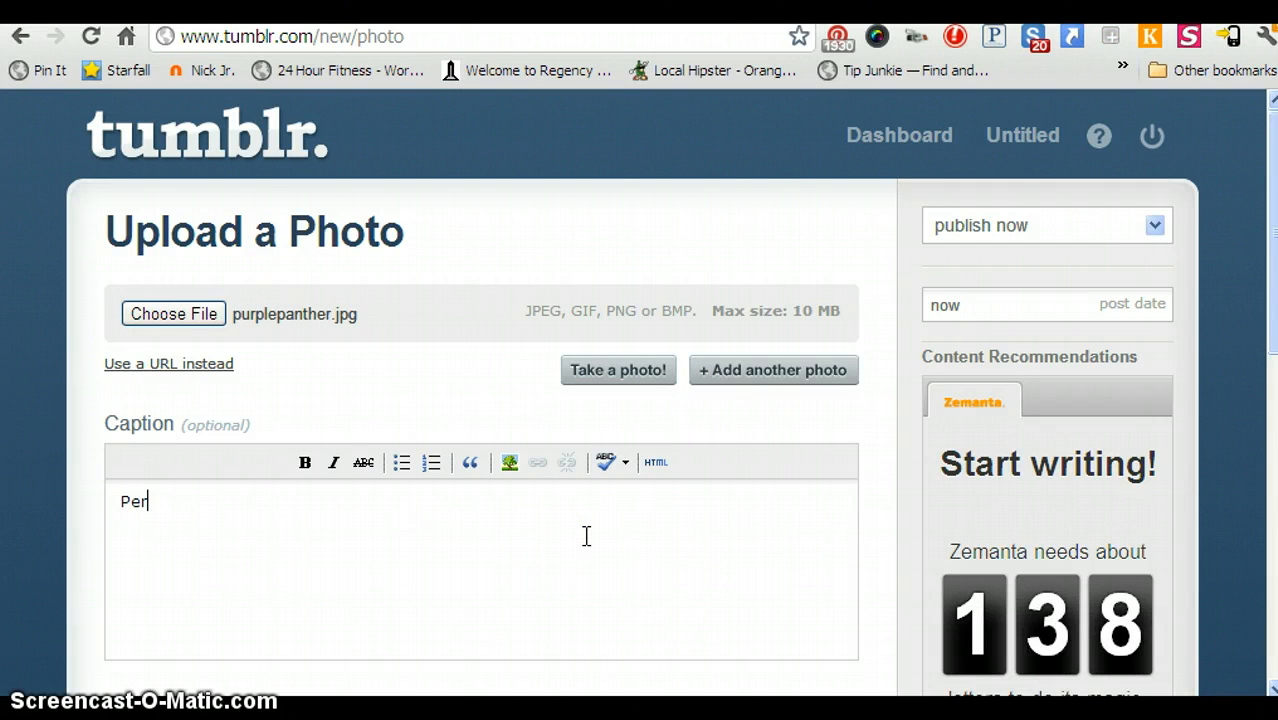
pyautogui.press('BackSpace')
pyautogui.press('BackSpace')
pyautogui.press('BackSpace')
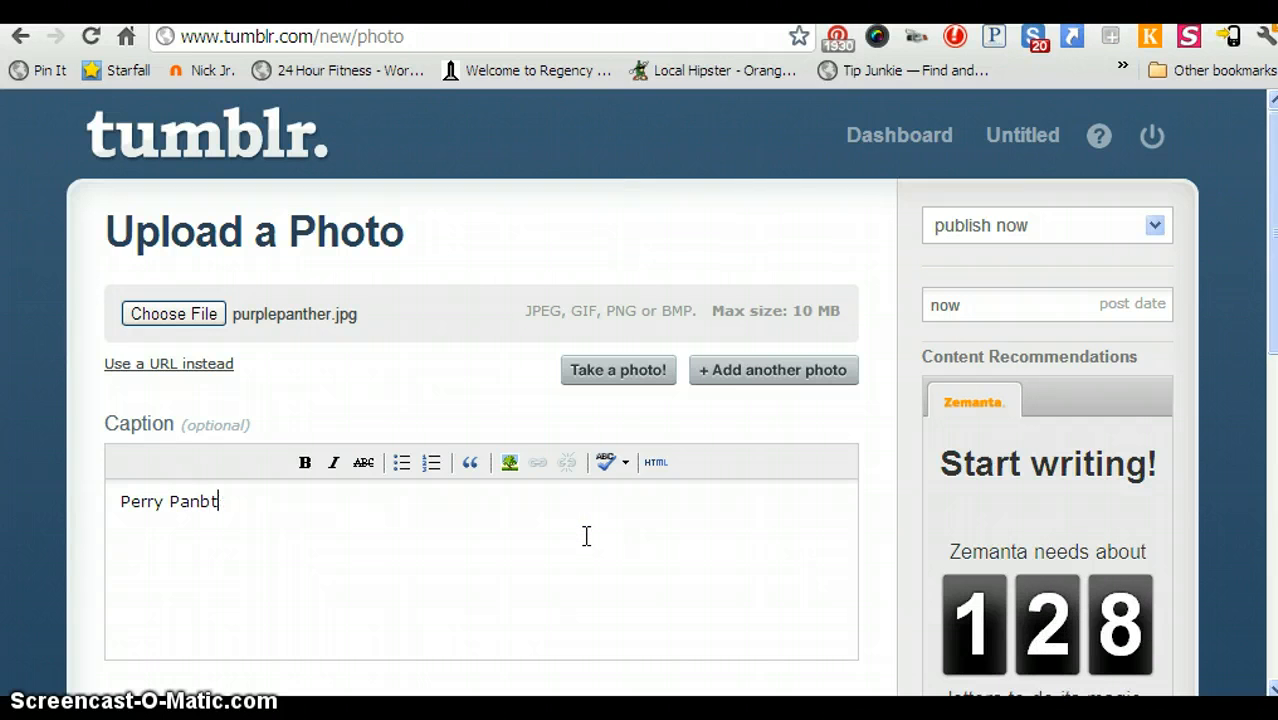
pyautogui.write('thers')
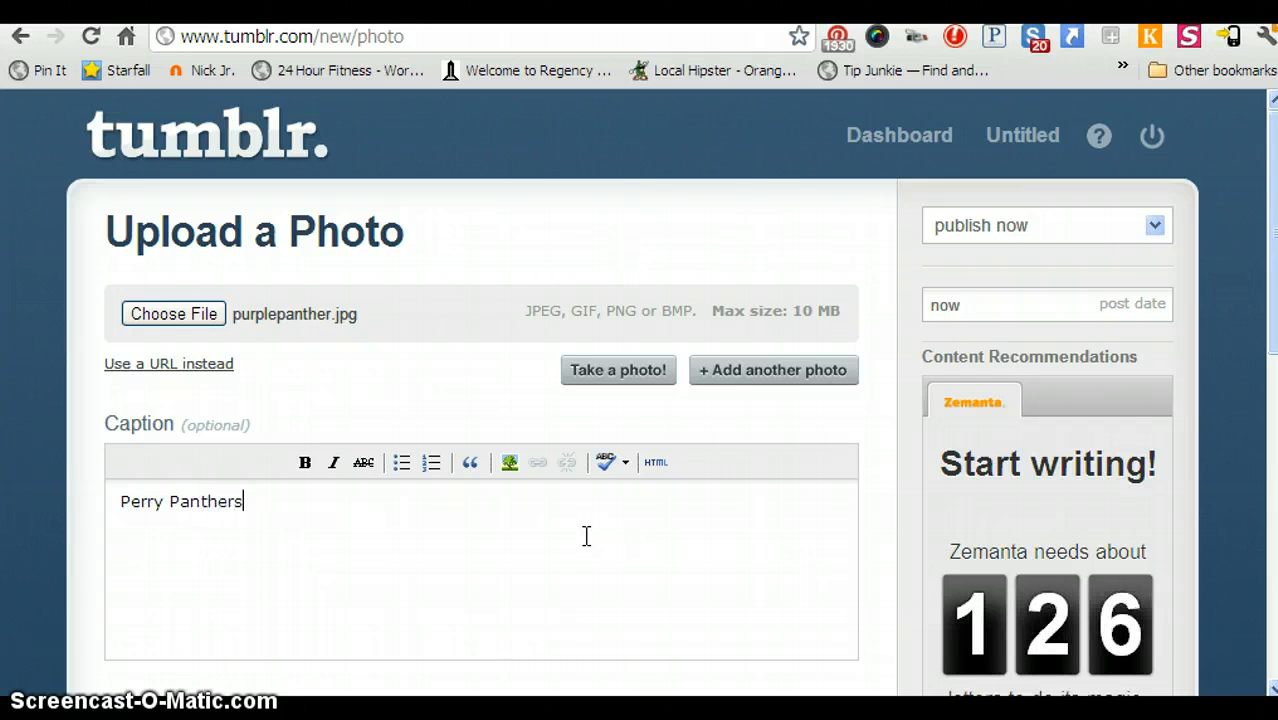
pyautogui.write(' Rock')
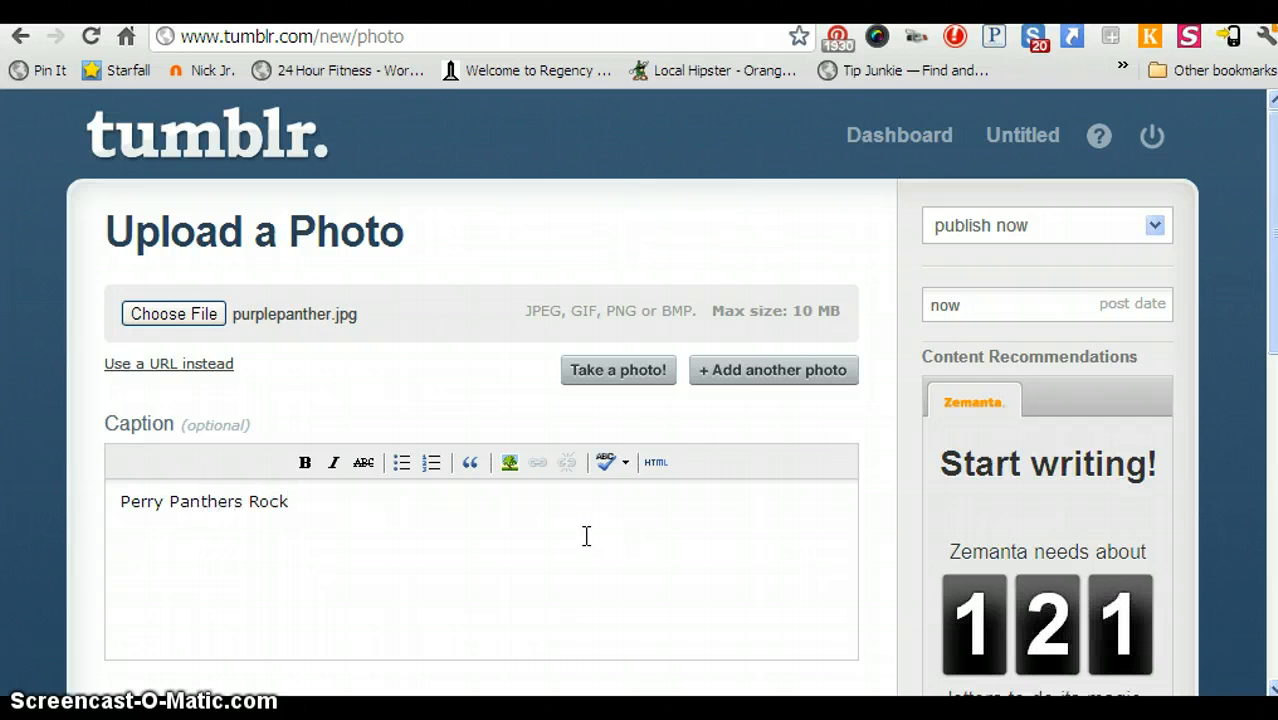
pyautogui.write('!')
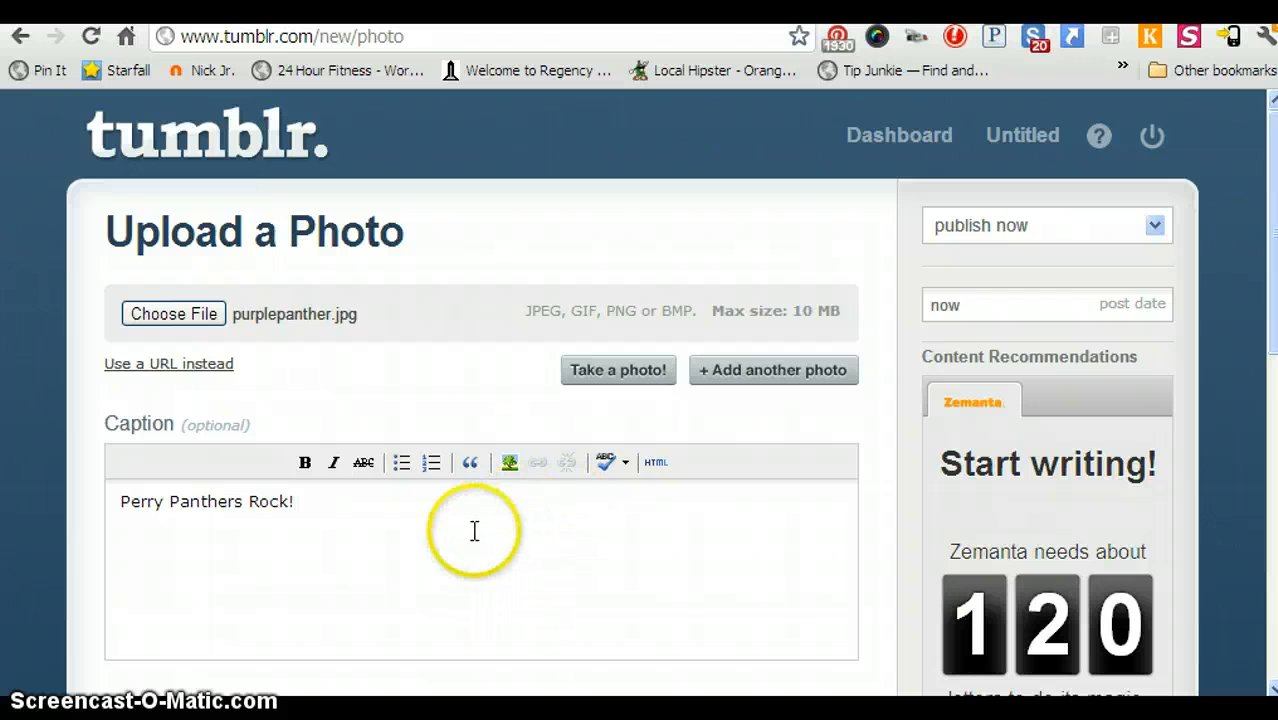
pyautogui.moveTo(372, 506); pyautogui.dragTo(122, 502)
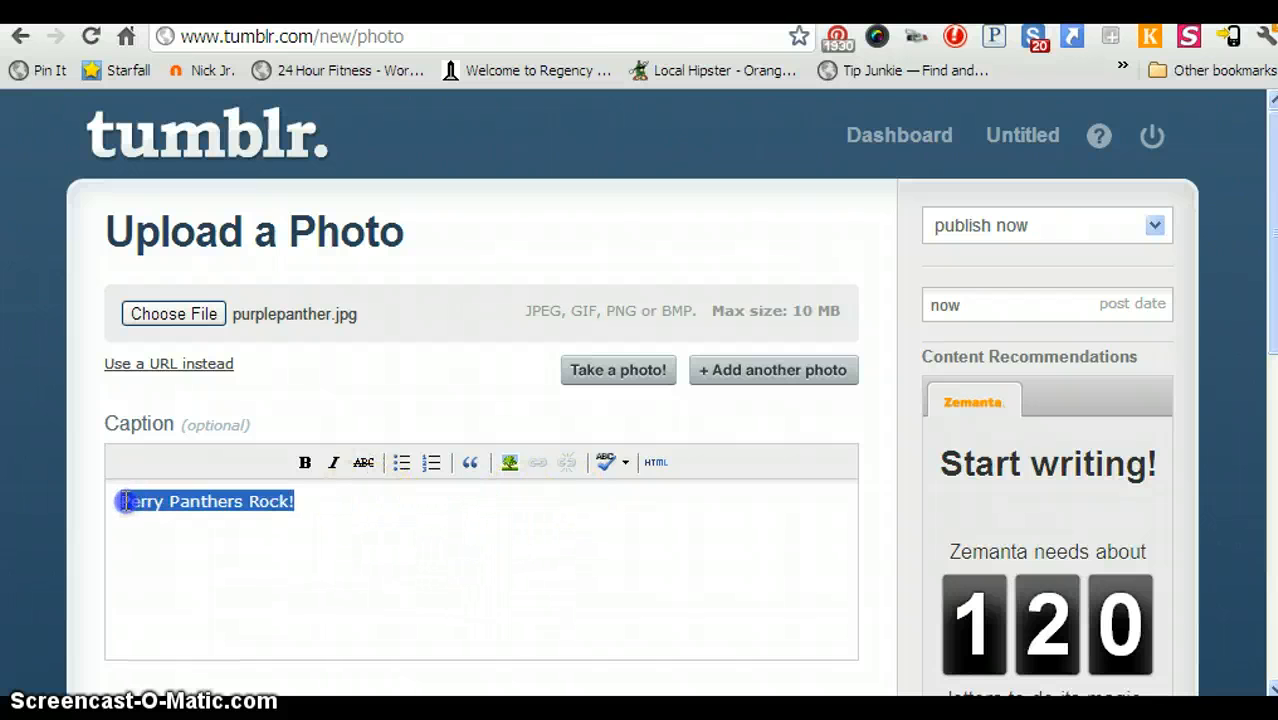
pyautogui.click(335, 463)
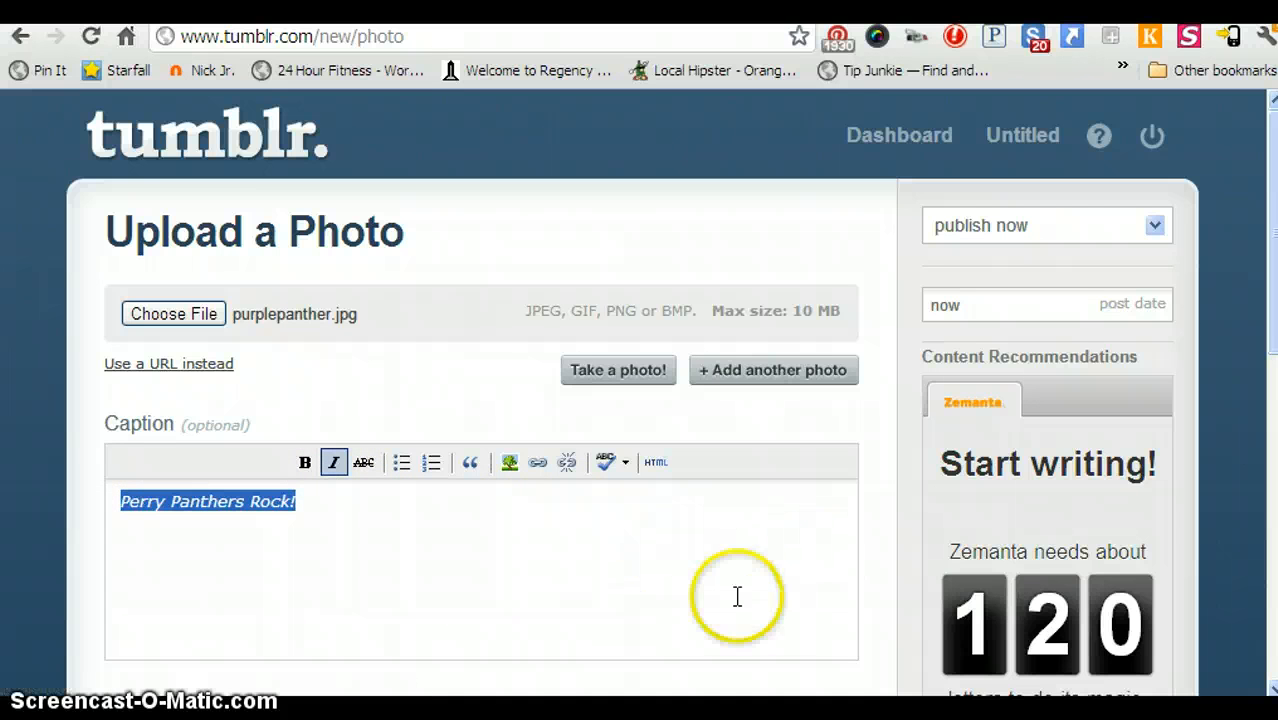
pyautogui.scroll(-3, 1115, 281)
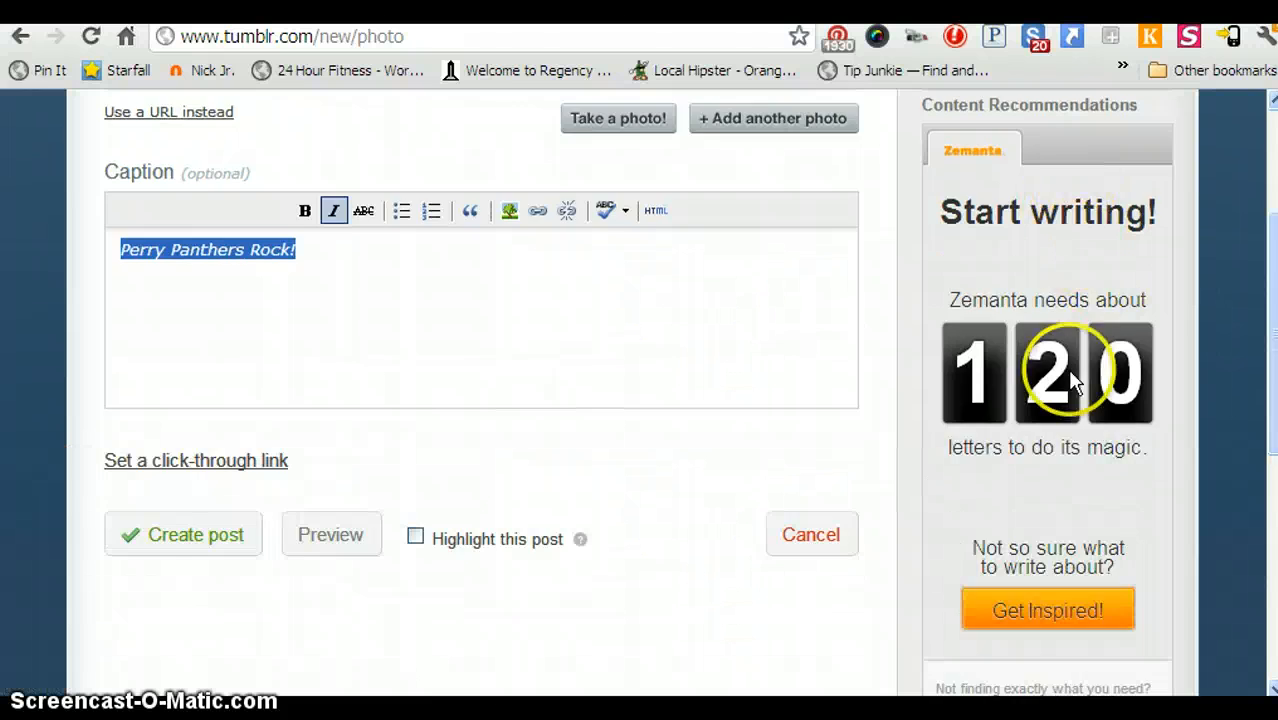
pyautogui.scroll(-4, 1078, 360)
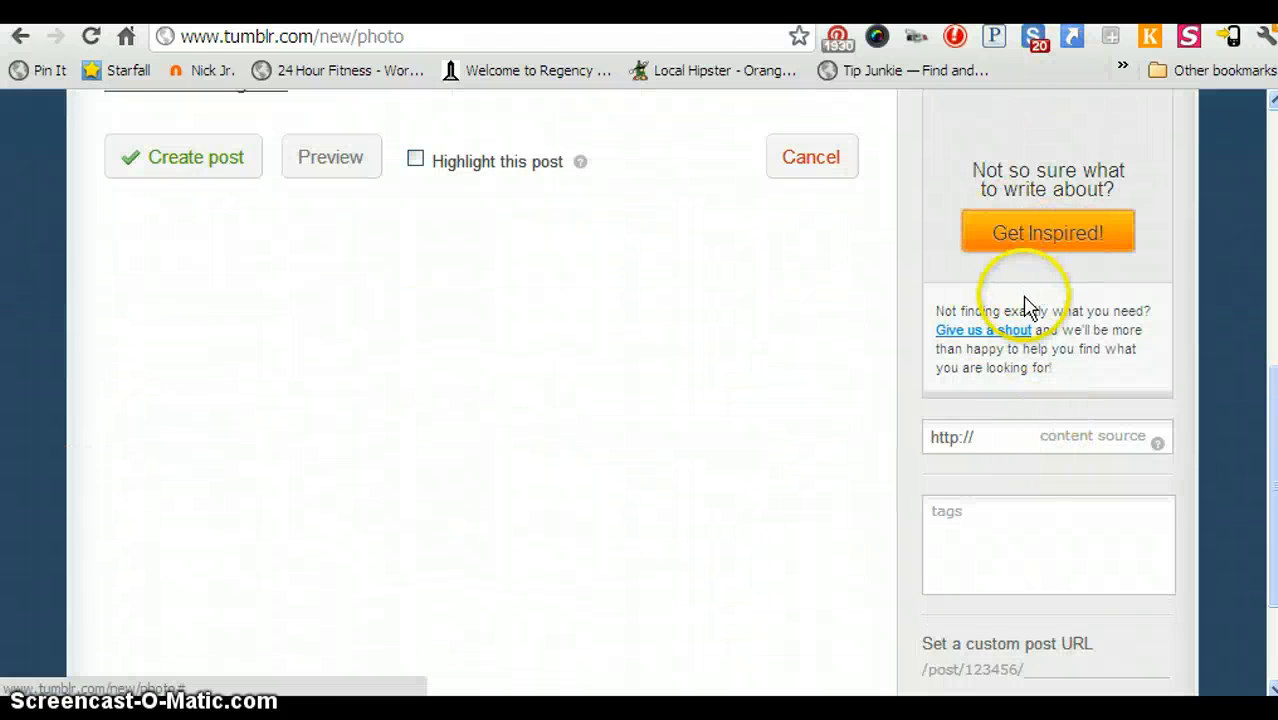
pyautogui.scroll(4, 1032, 315)
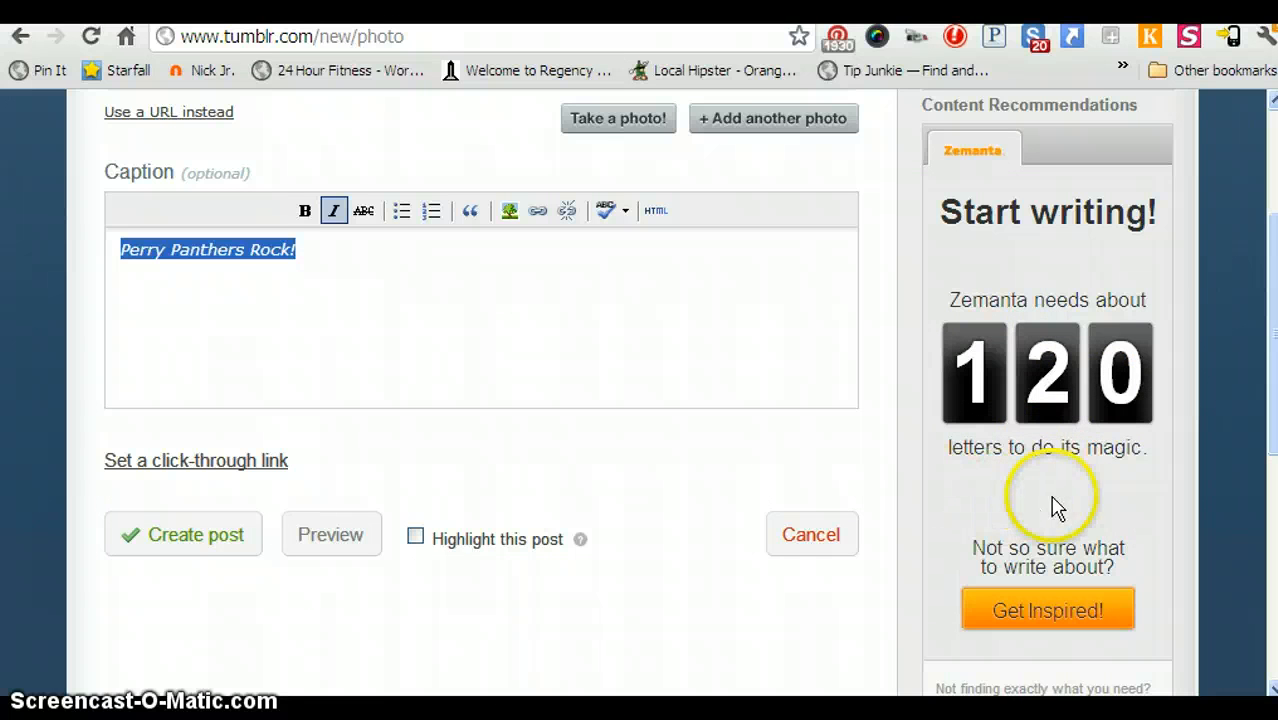
pyautogui.scroll(-3, 1056, 525)
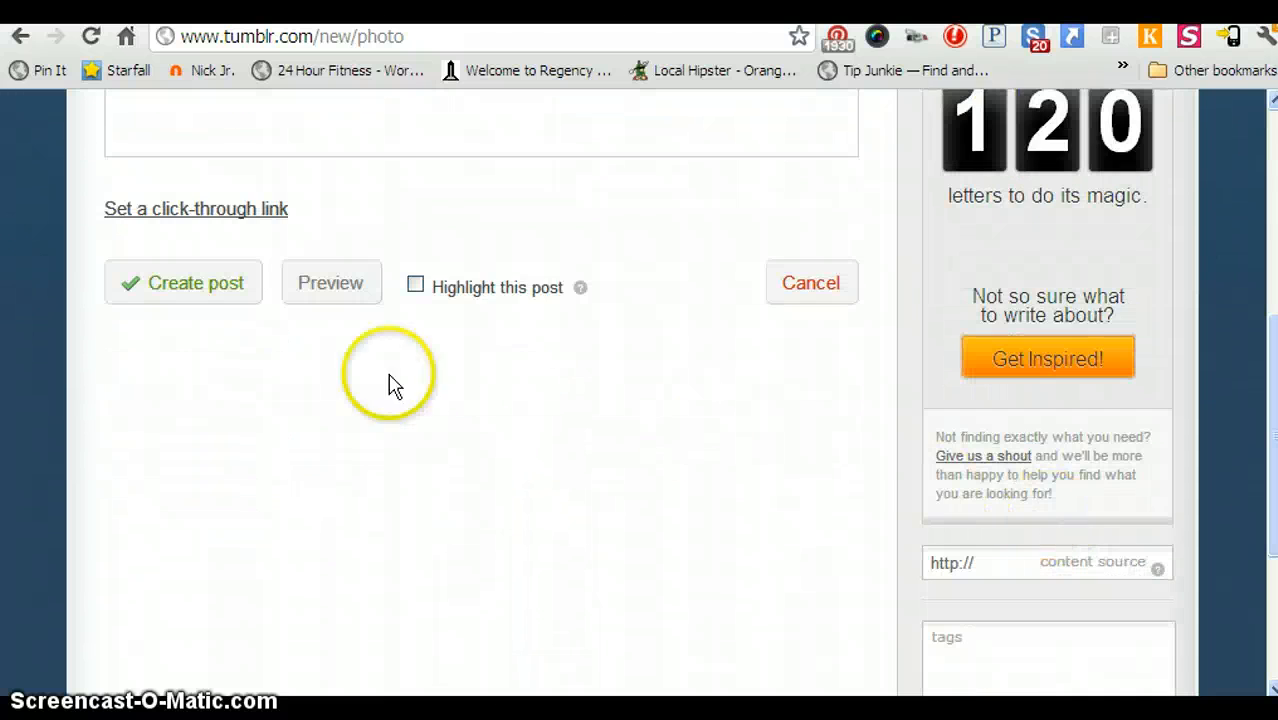
# Tag the photo post 'First post' and publish it with Create post.
pyautogui.scroll(-3, 870, 525)
pyautogui.click(1035, 424)
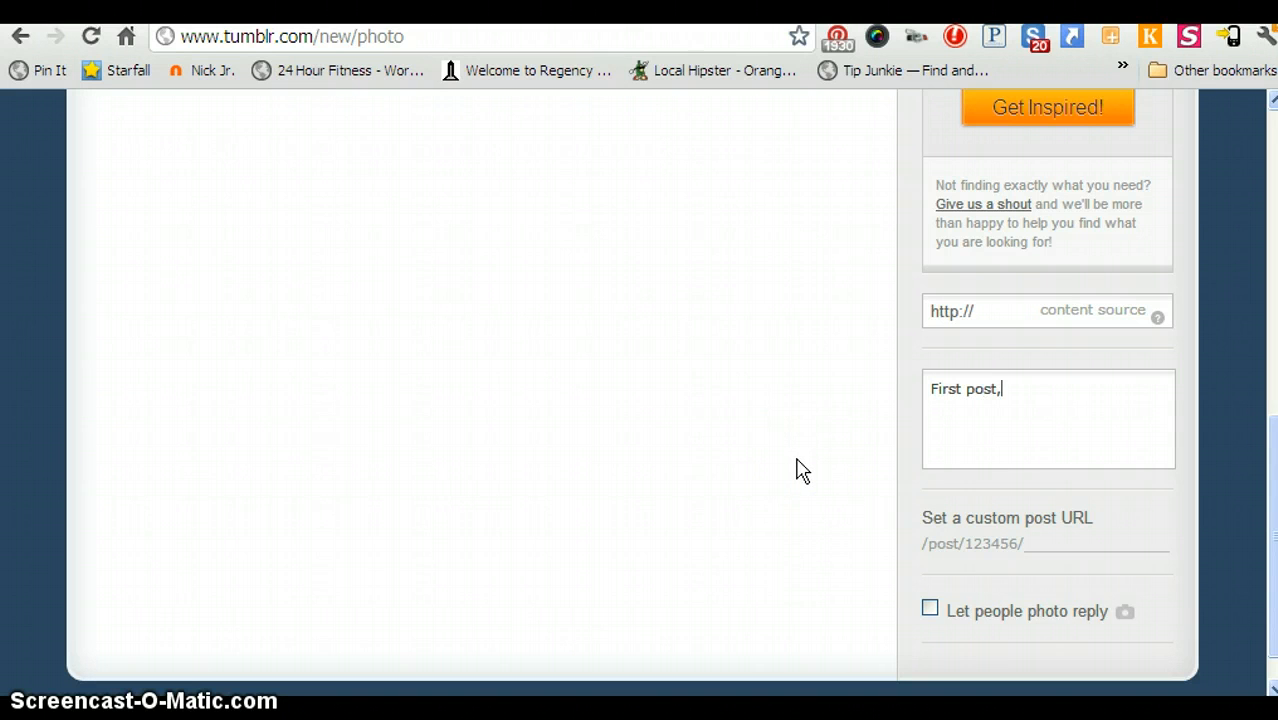
pyautogui.scroll(-1, 820, 568)
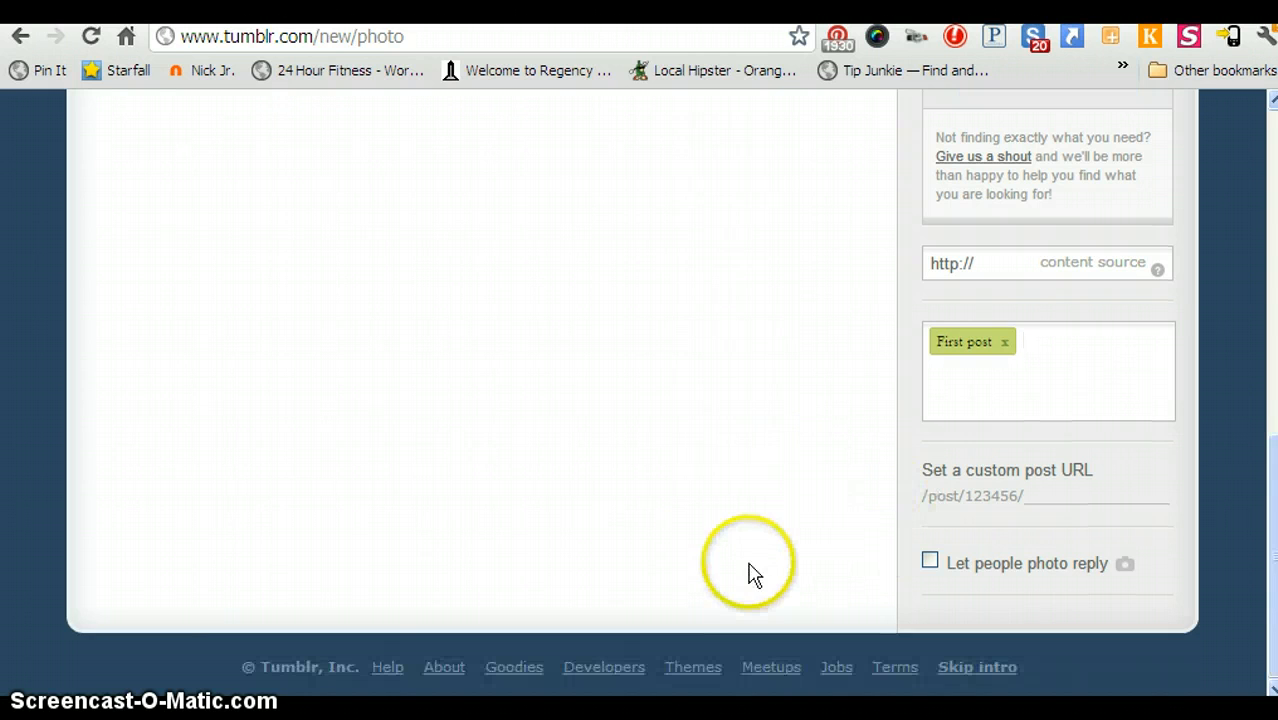
pyautogui.scroll(3, 262, 540)
pyautogui.scroll(1, 252, 535)
pyautogui.click(173, 363)
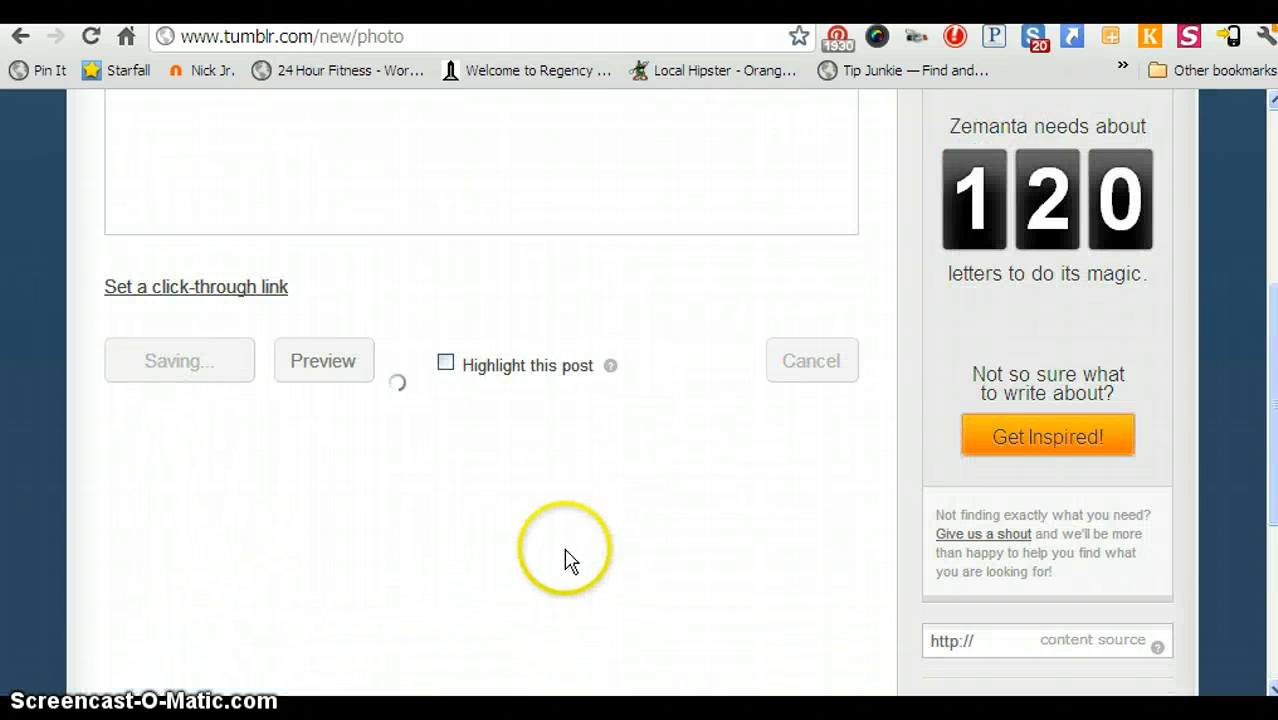
pyautogui.scroll(1, 568, 562)
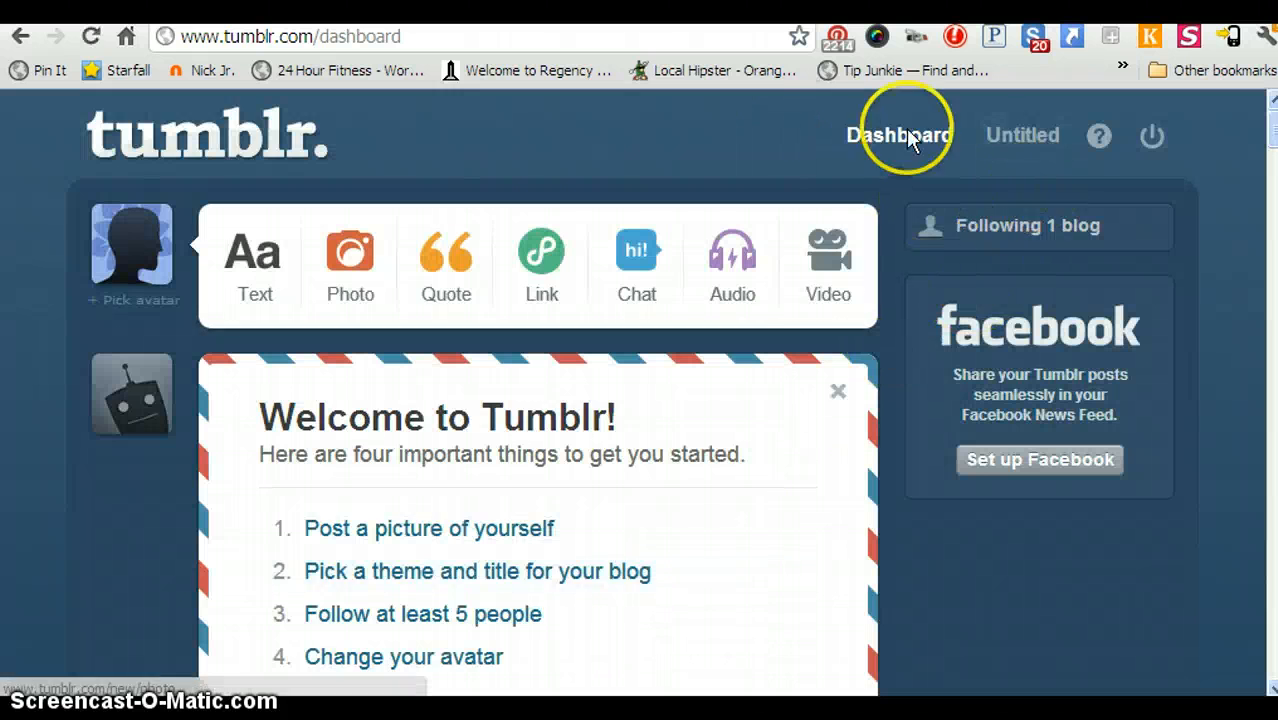
# Look over the published panther post, then choose 'Pick a theme and title for your blog'.
pyautogui.scroll(-1, 808, 368)
pyautogui.scroll(-4, 808, 368)
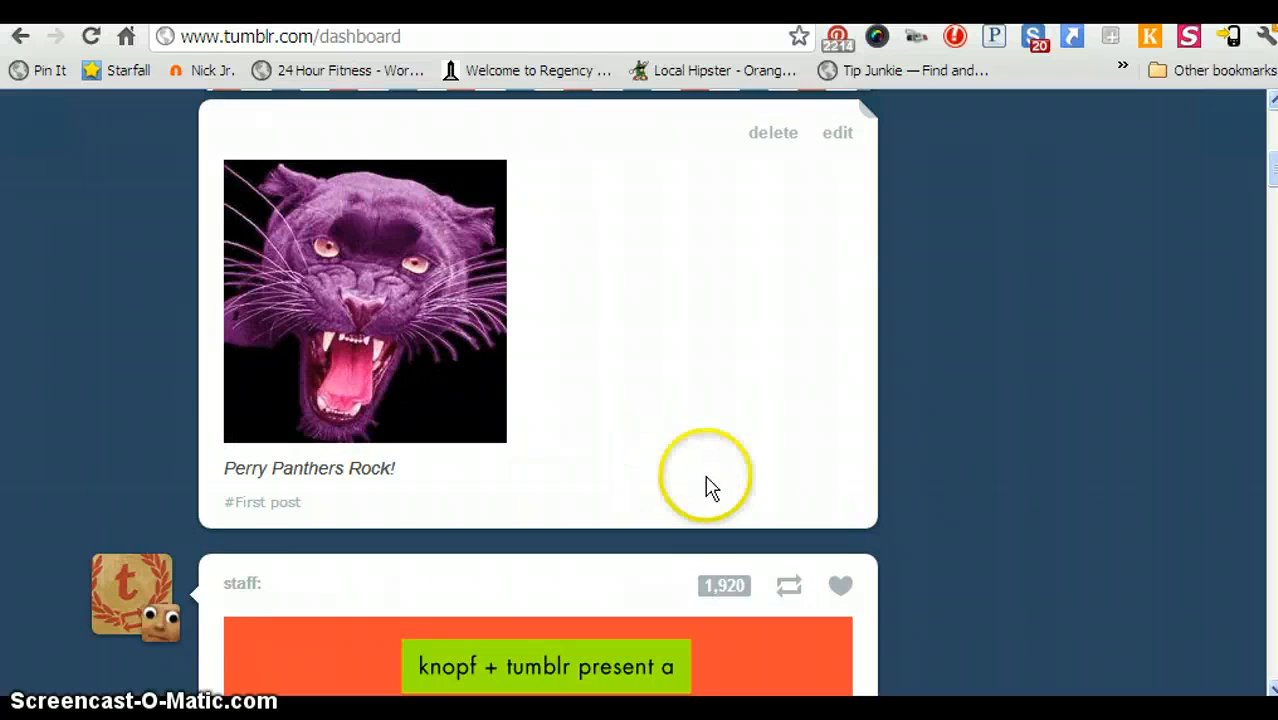
pyautogui.scroll(3, 880, 470)
pyautogui.scroll(2, 899, 449)
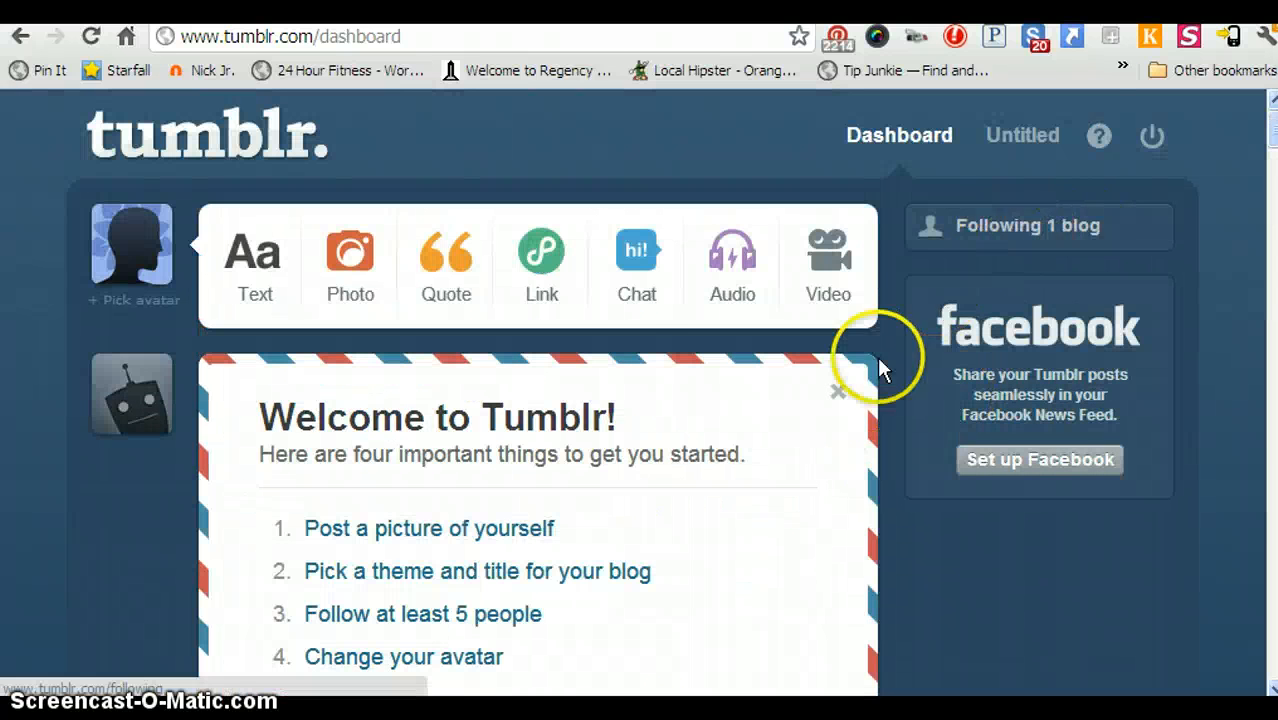
pyautogui.scroll(-5, 877, 363)
pyautogui.scroll(-2, 812, 450)
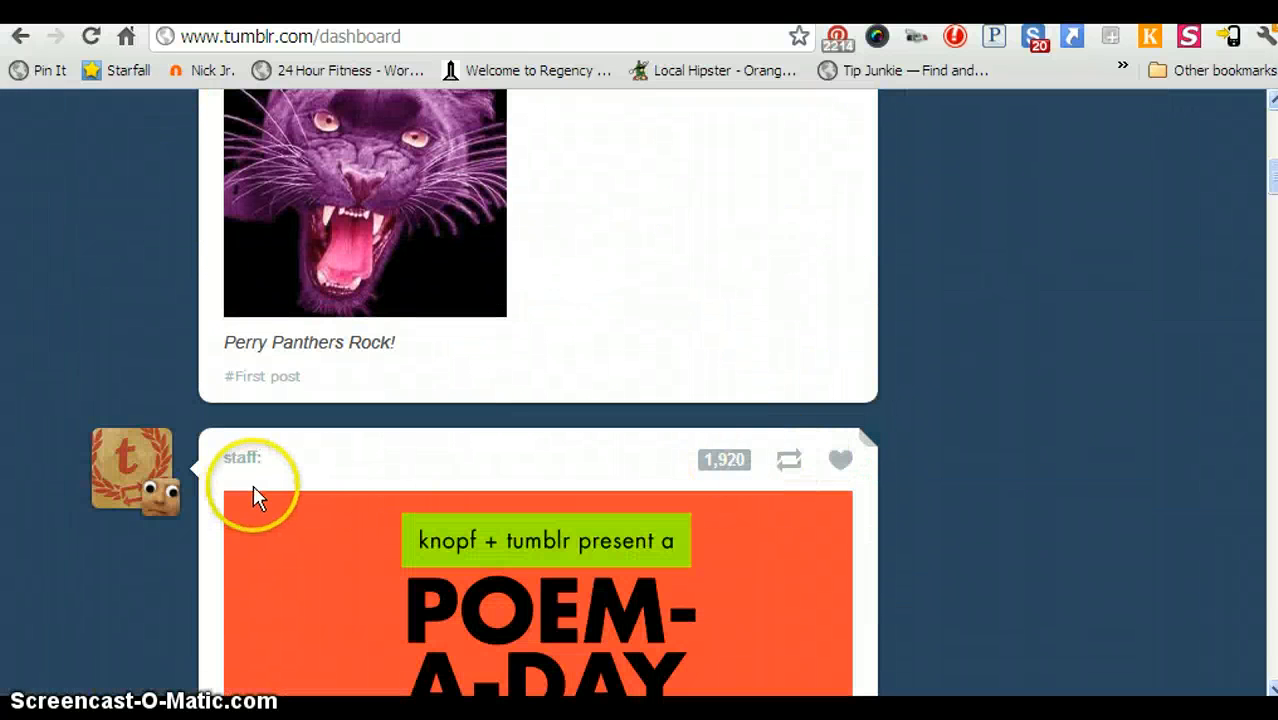
pyautogui.scroll(-2, 430, 440)
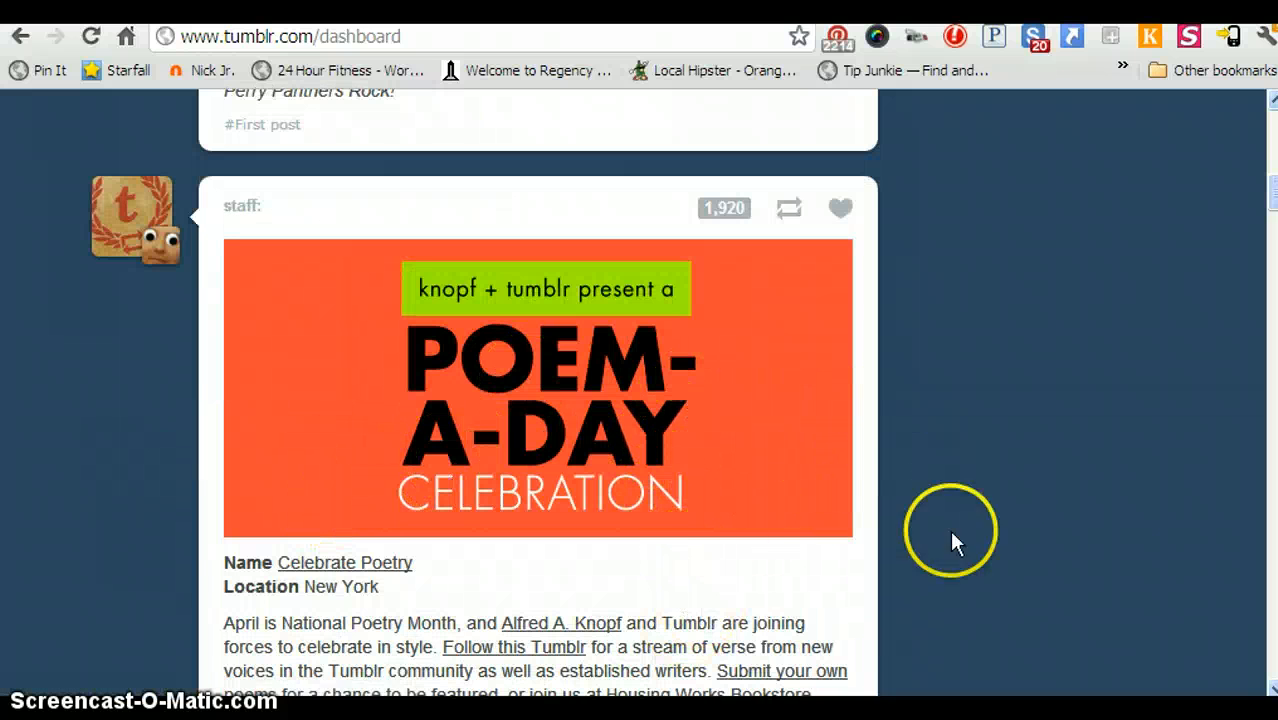
pyautogui.scroll(10, 1104, 491)
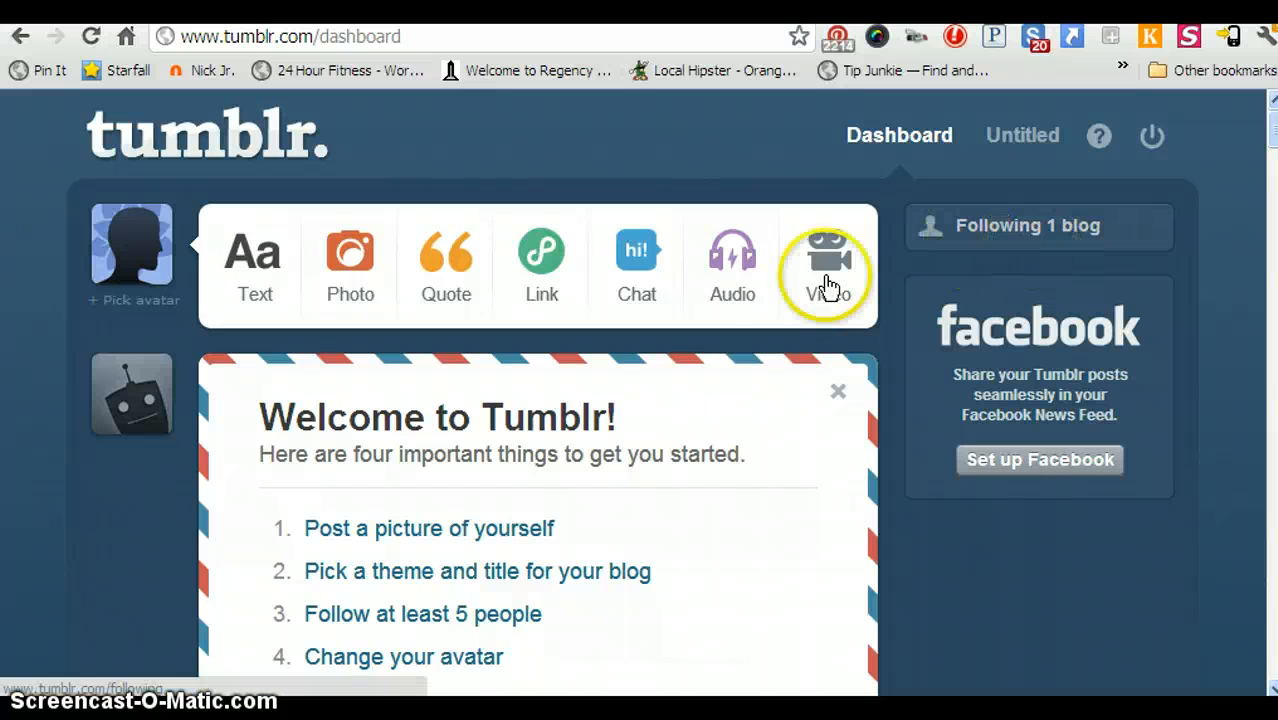
pyautogui.scroll(-4, 713, 528)
pyautogui.scroll(-1, 717, 528)
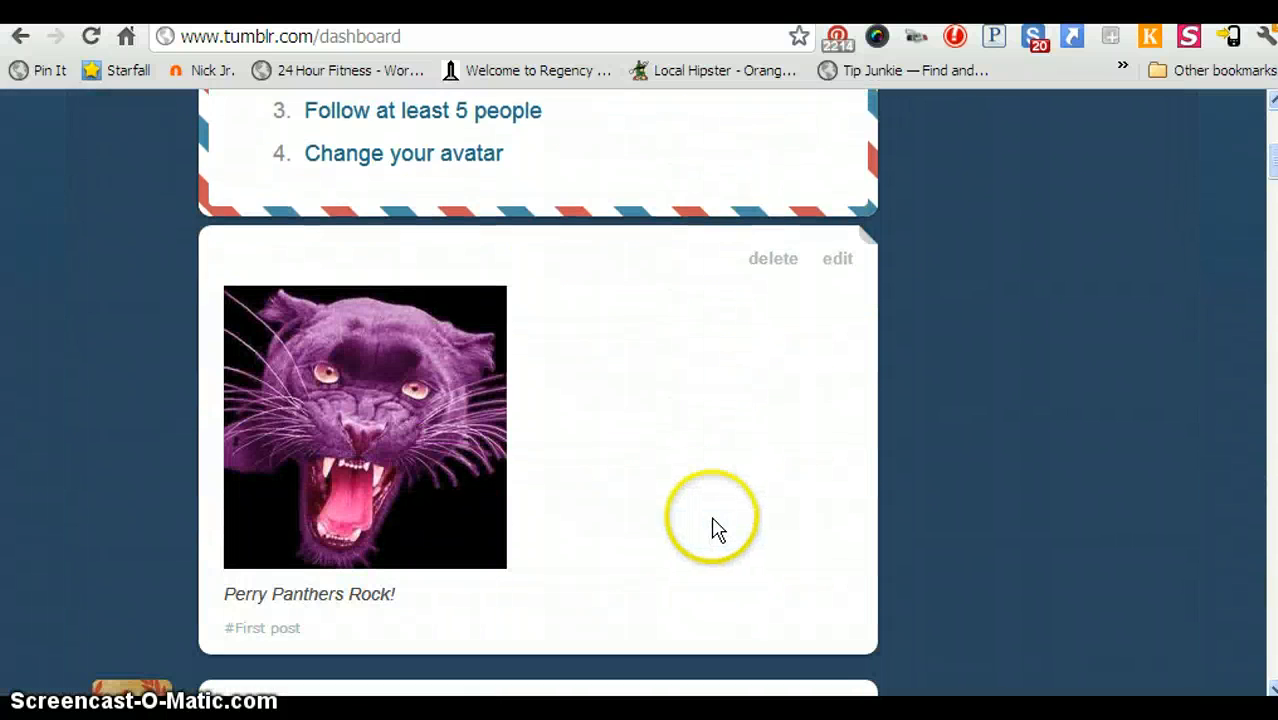
pyautogui.scroll(3, 996, 525)
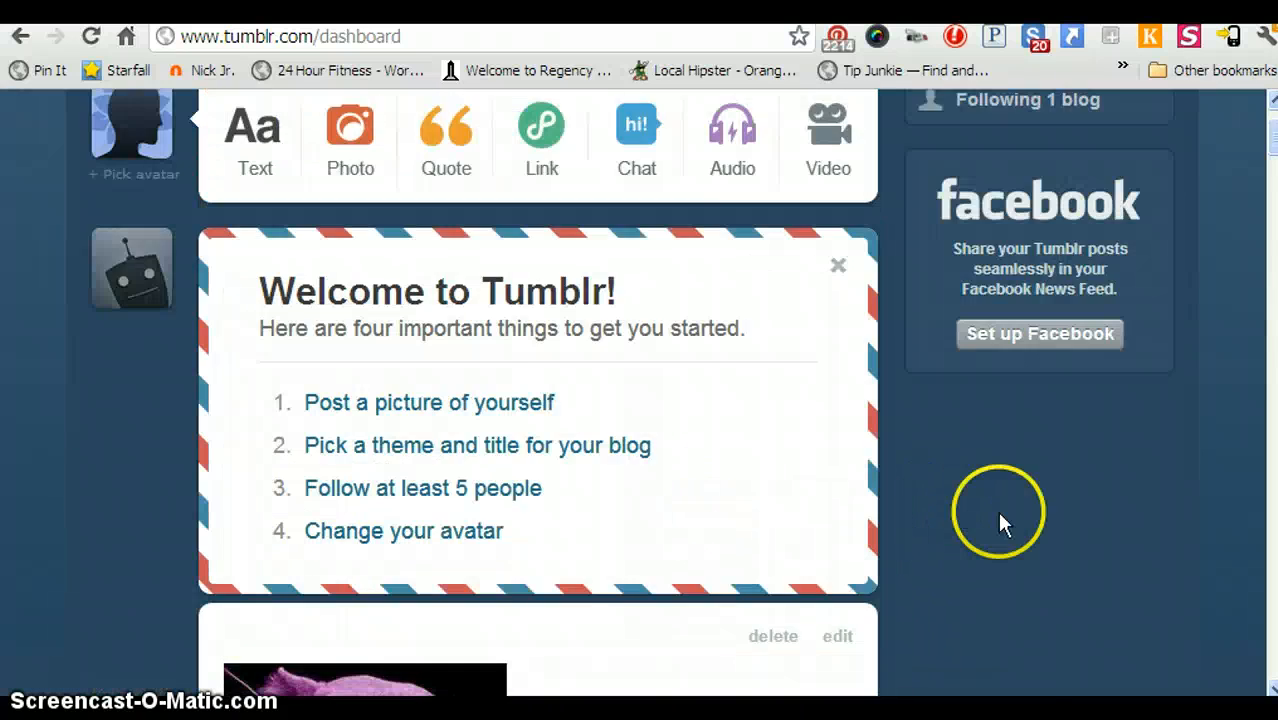
pyautogui.scroll(1, 997, 525)
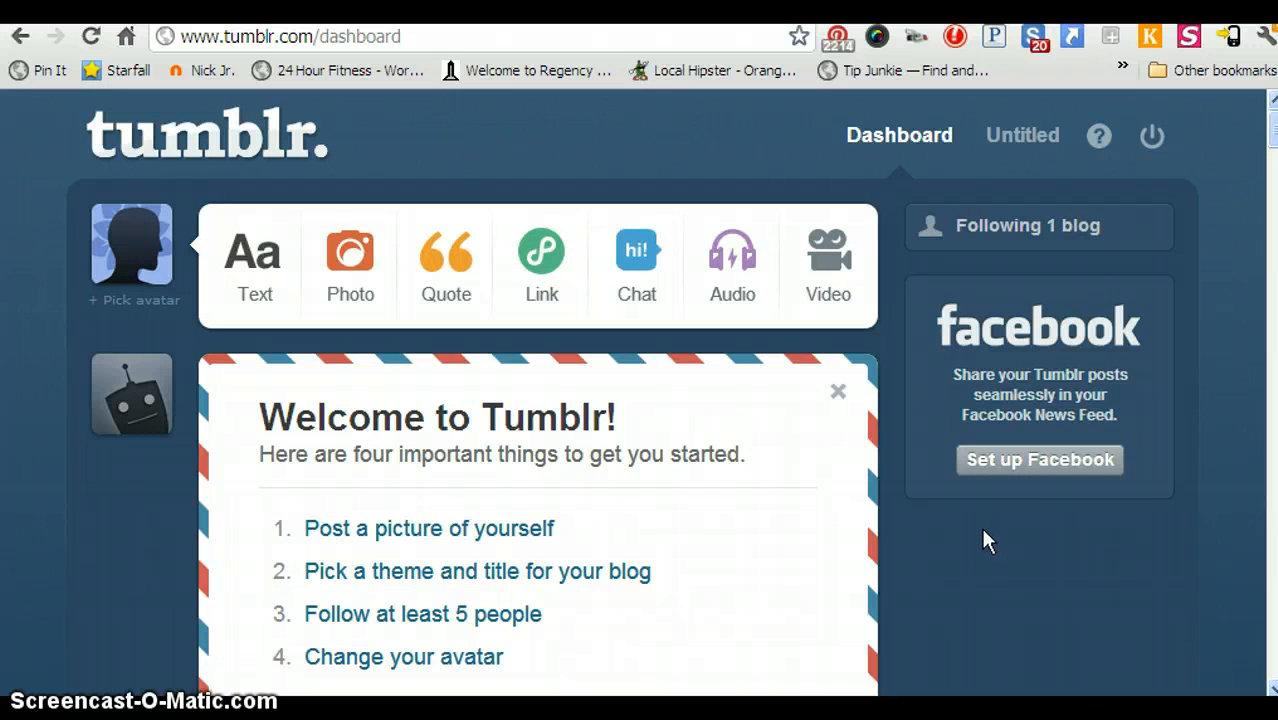
pyautogui.click(546, 592)
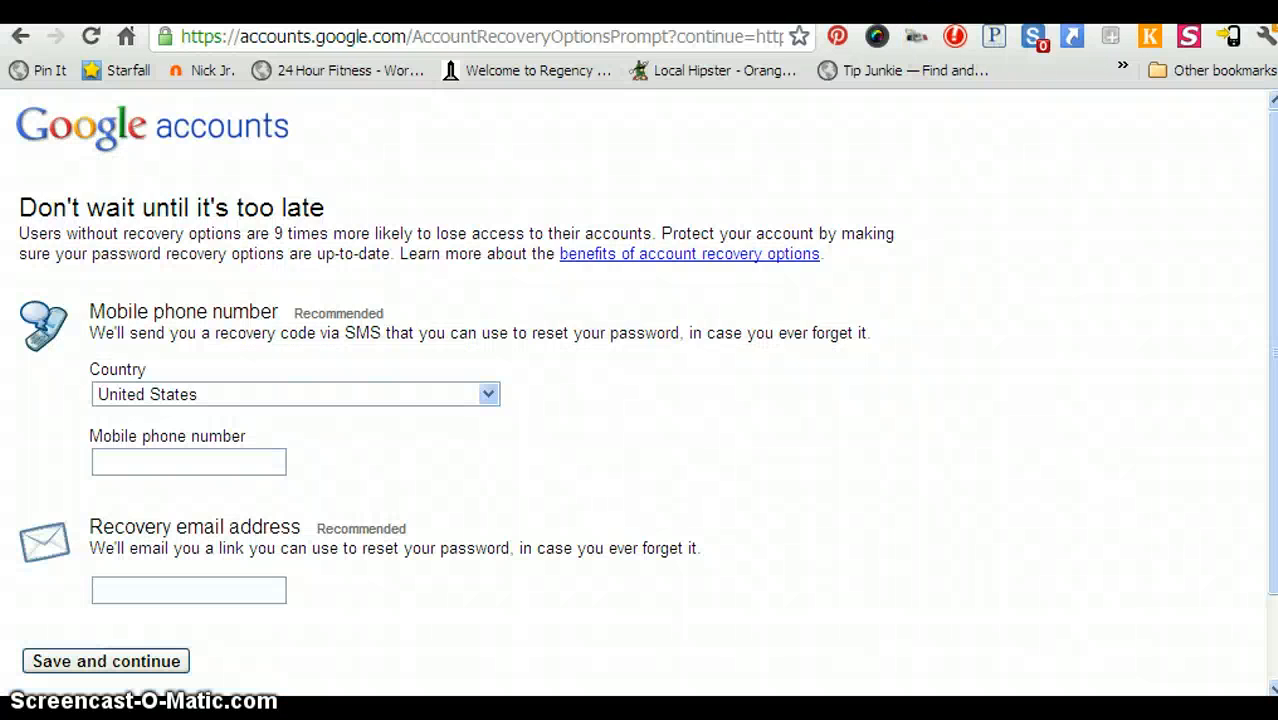
# Save and continue past the Google recovery-options page, then go to Gmail.
pyautogui.scroll(-2, 214, 565)
pyautogui.click(128, 562)
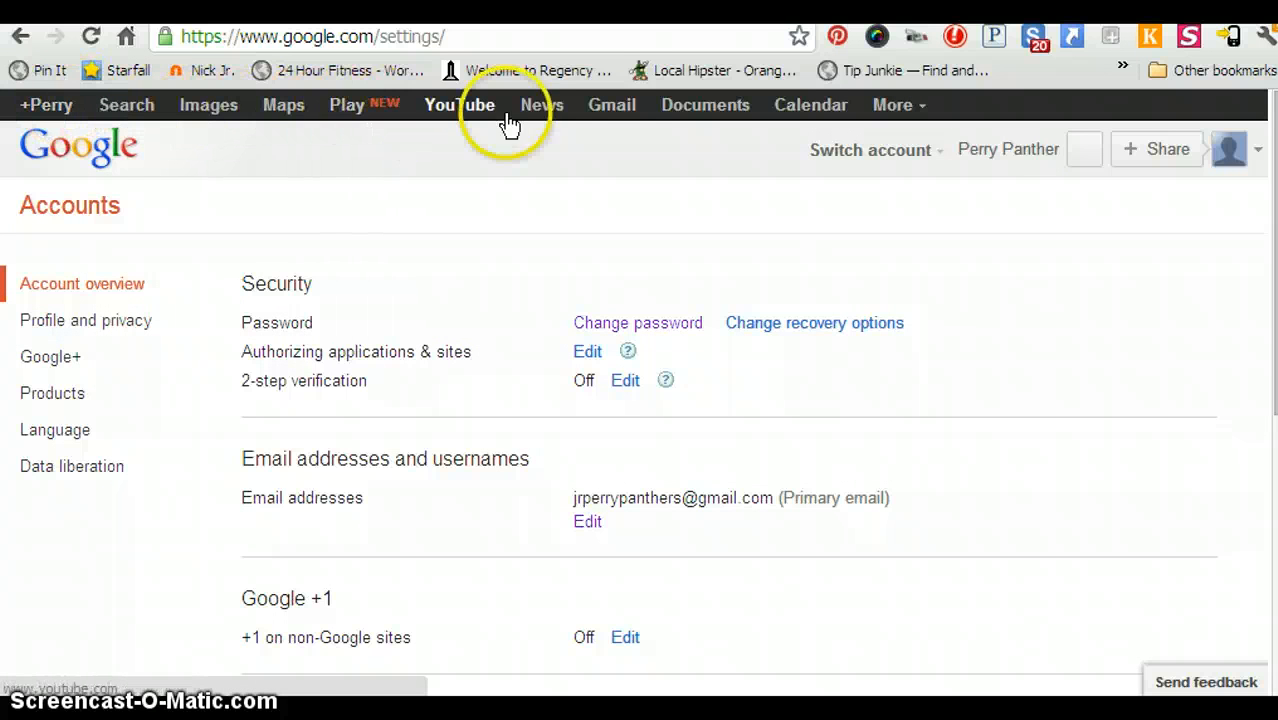
pyautogui.click(613, 103)
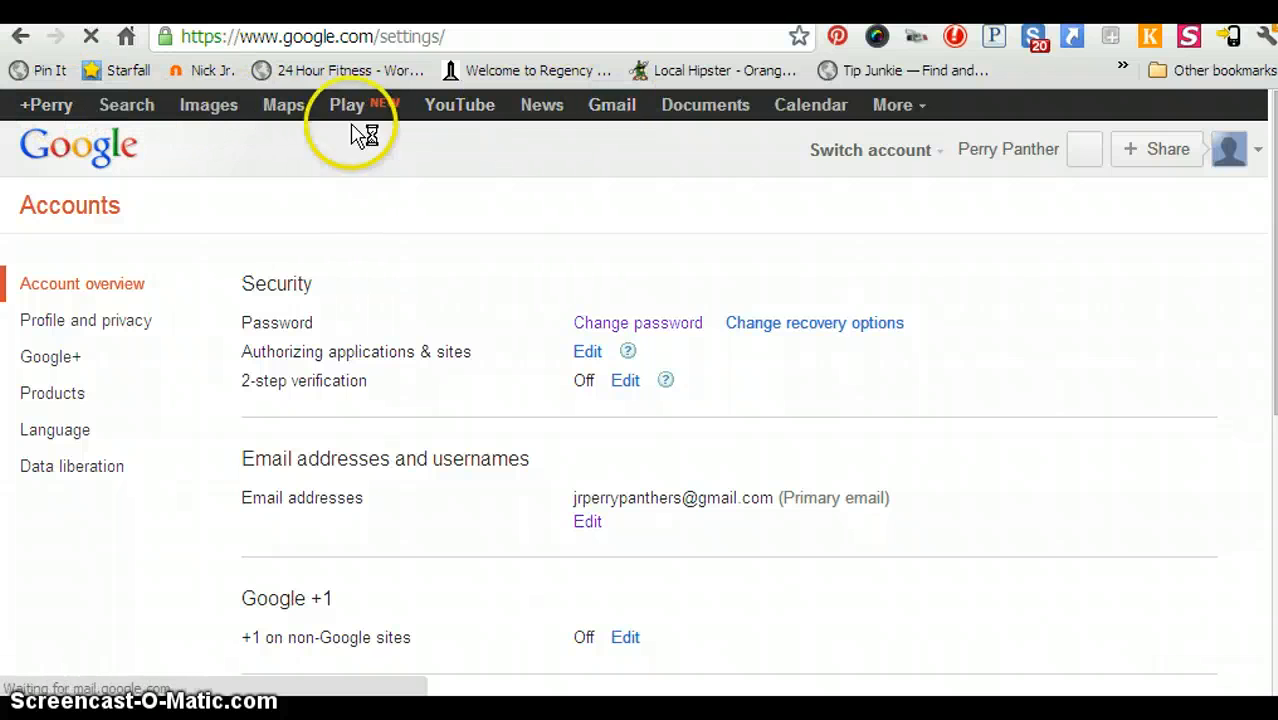
pyautogui.click(608, 112)
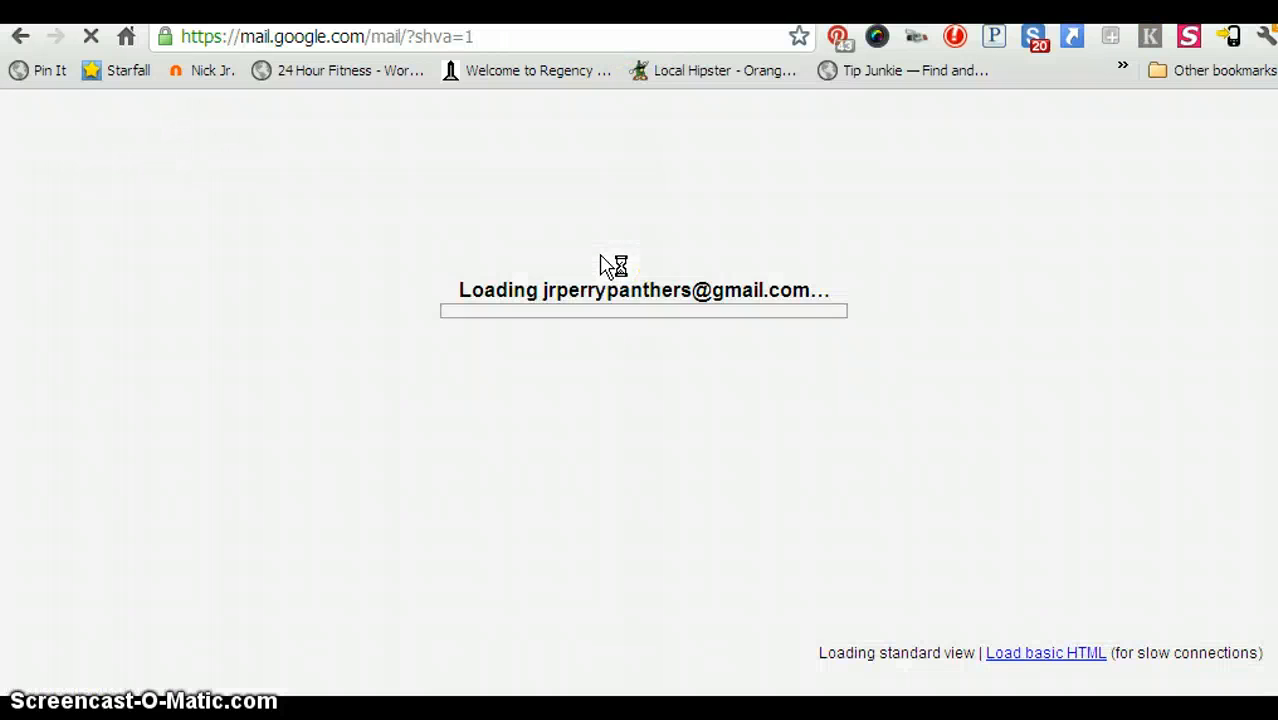
# Open Tumblr's verification e-mail, dismiss the Gmail welcome tour, and follow the verify link.
pyautogui.click(1027, 267)
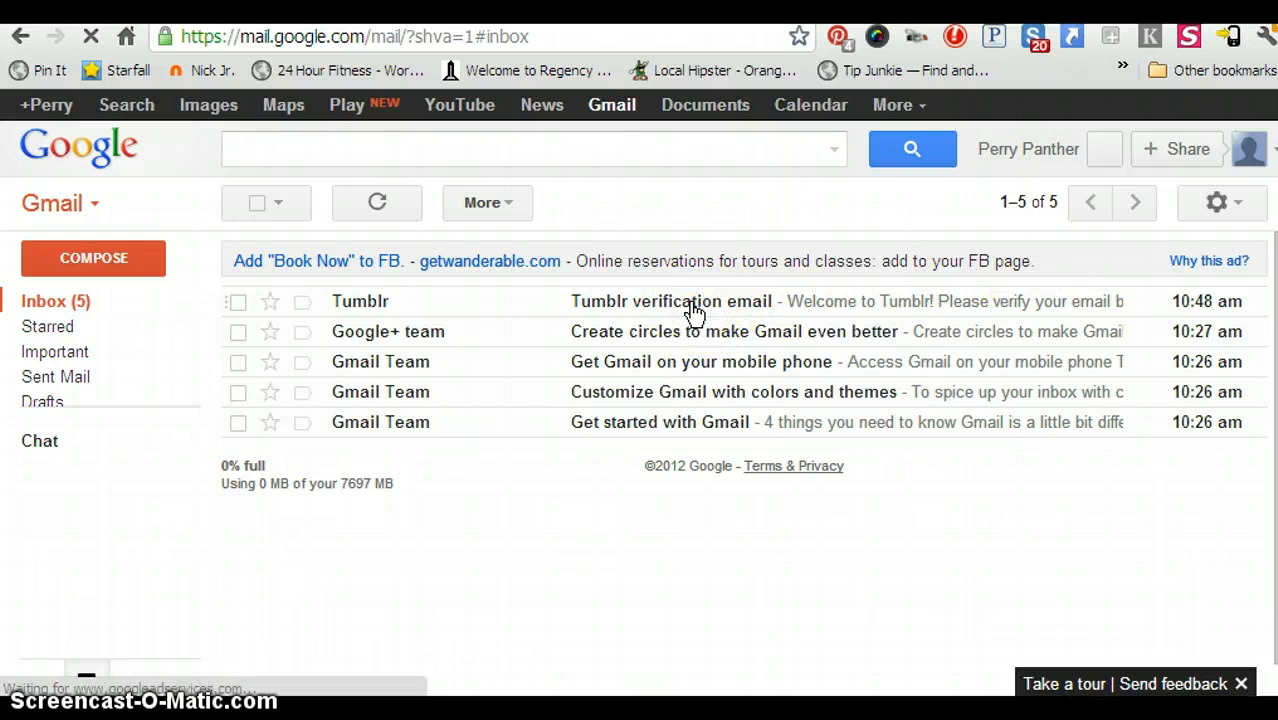
pyautogui.click(694, 312)
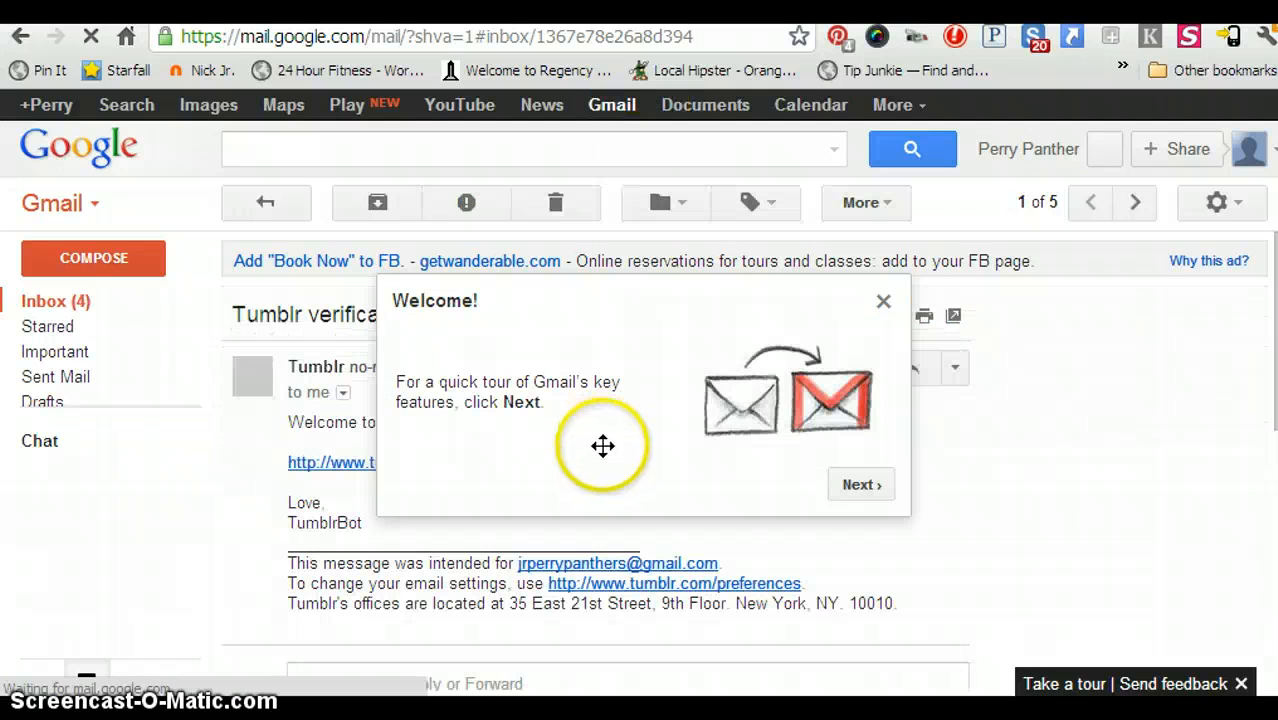
pyautogui.click(882, 302)
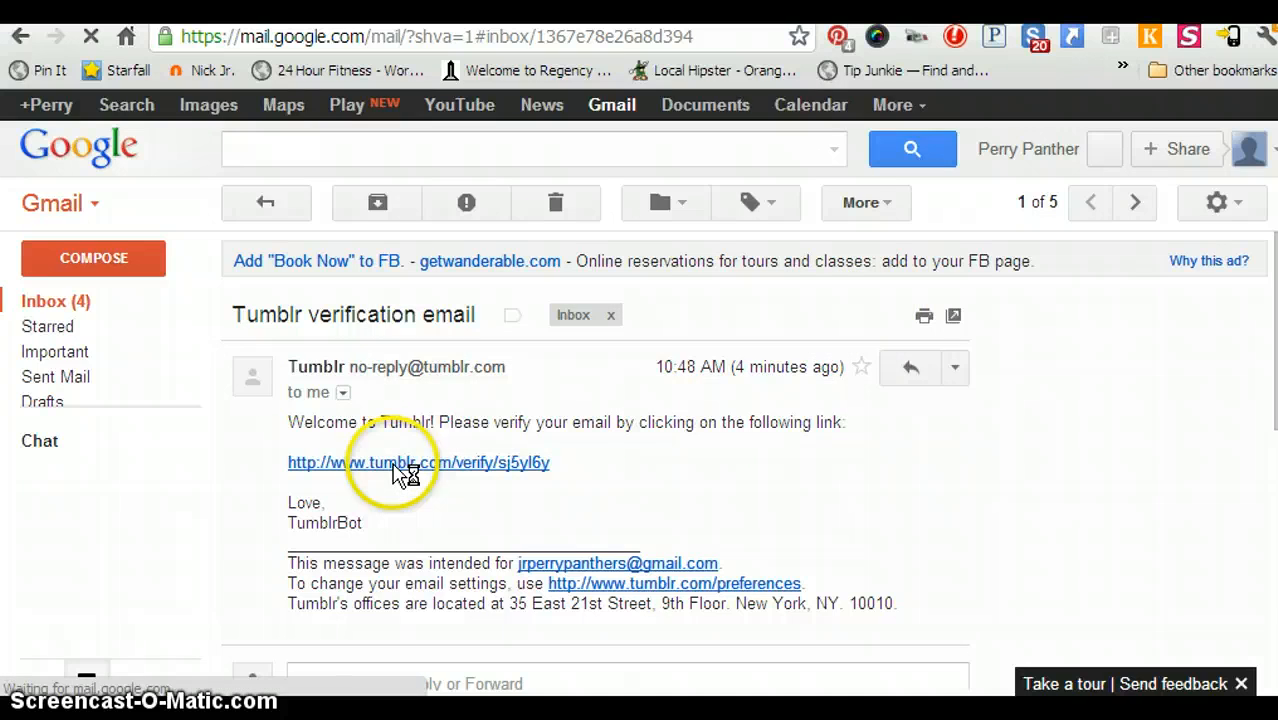
pyautogui.click(394, 463)
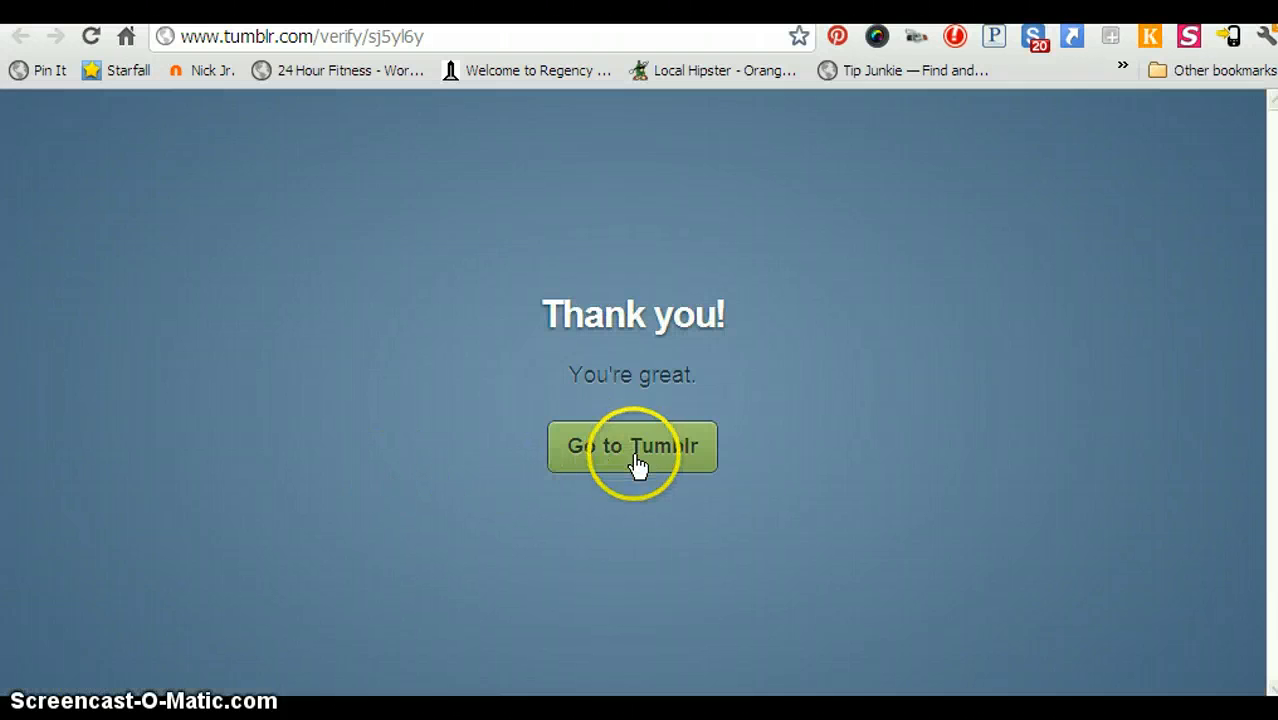
# Return to Tumblr from the Thank you page and open 'Pick a theme and title for your blog'.
pyautogui.click(636, 458)
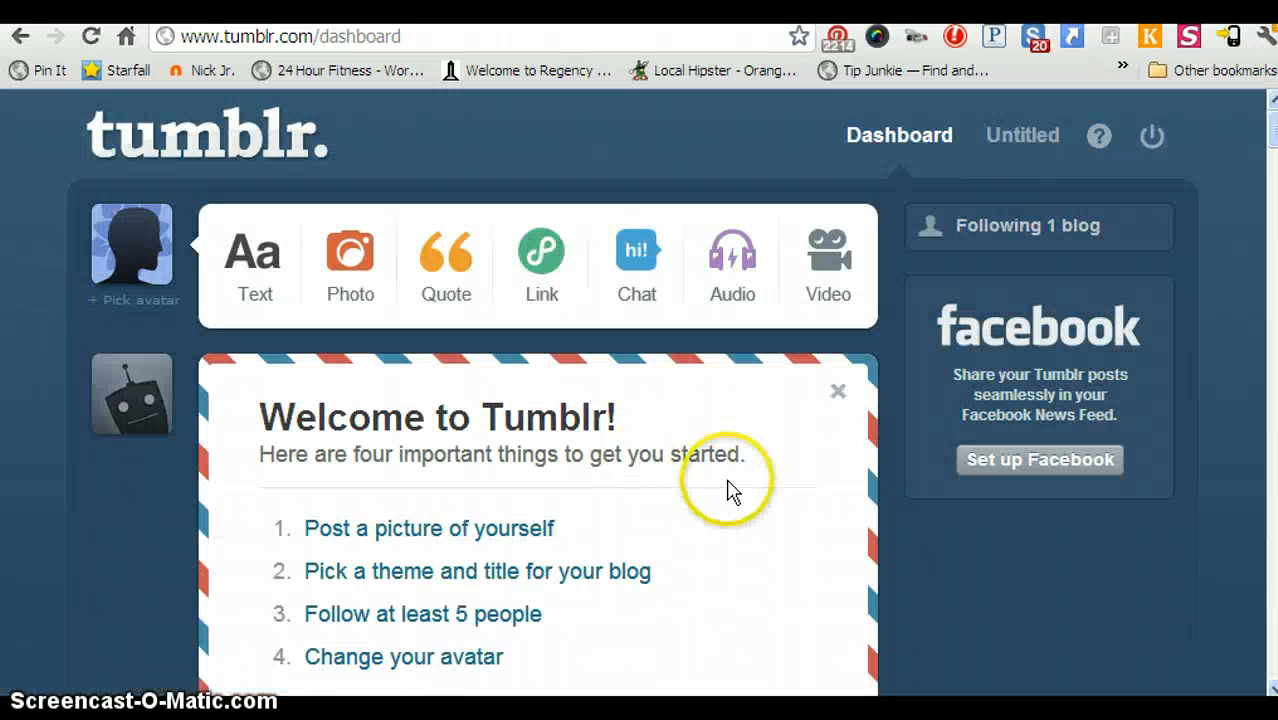
pyautogui.scroll(-1, 715, 540)
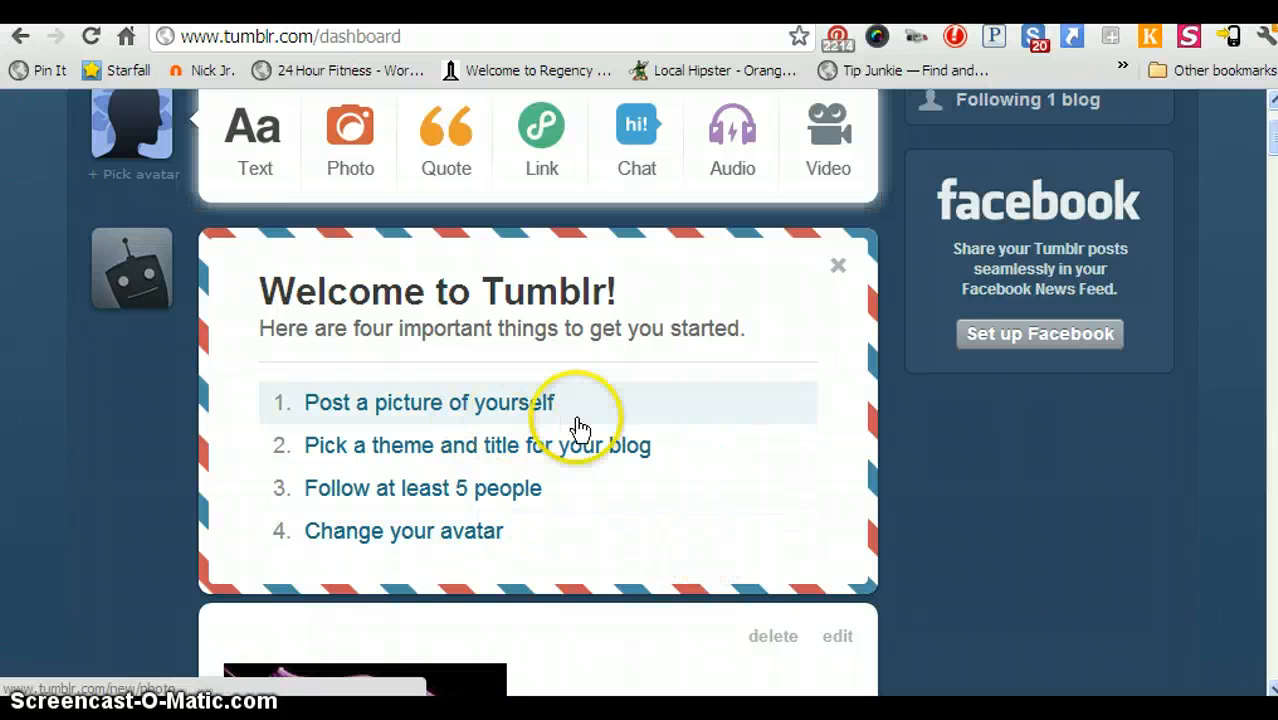
pyautogui.scroll(-1, 776, 448)
pyautogui.click(517, 325)
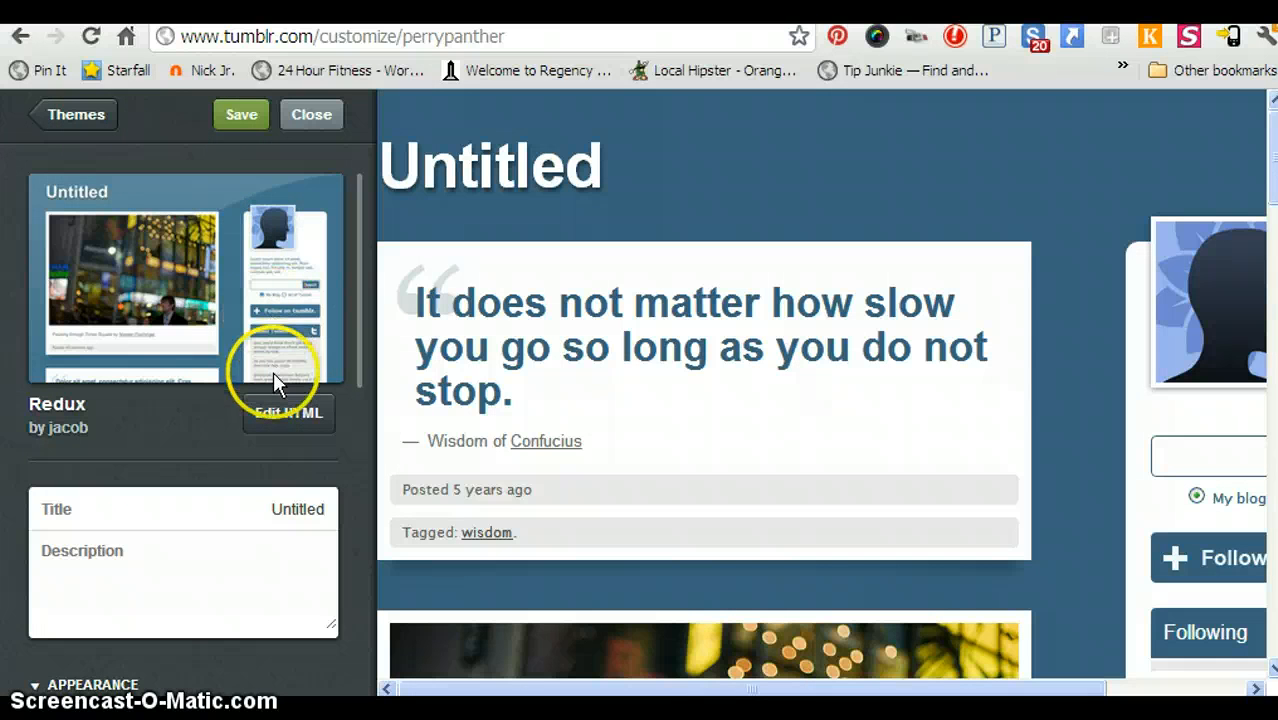
# Filter the theme gallery to show only Super Customizable themes.
pyautogui.click(88, 116)
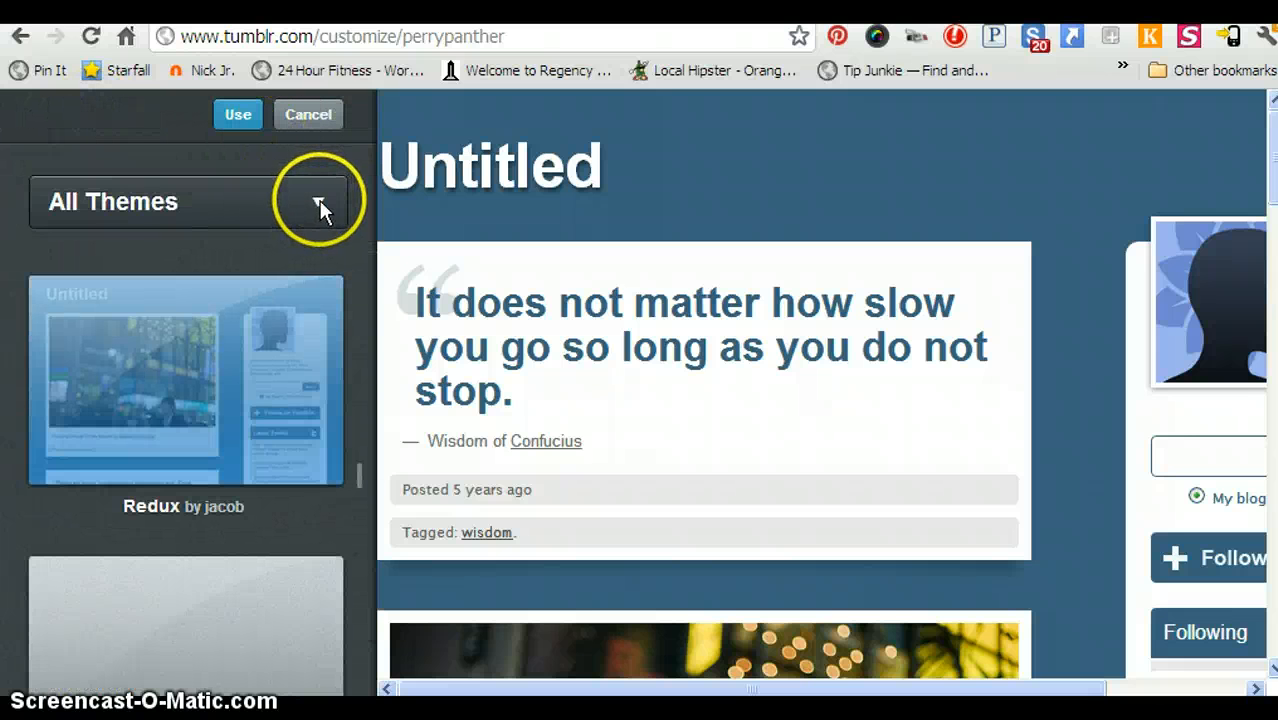
pyautogui.click(319, 203)
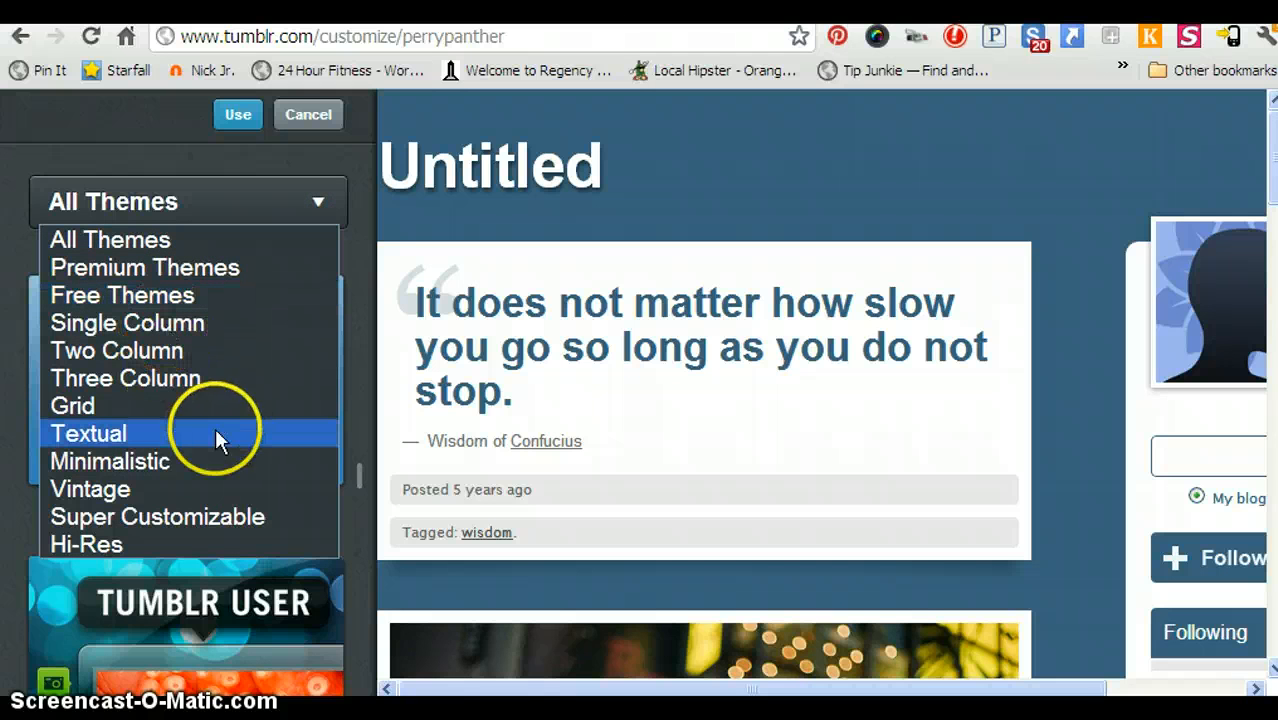
pyautogui.click(215, 517)
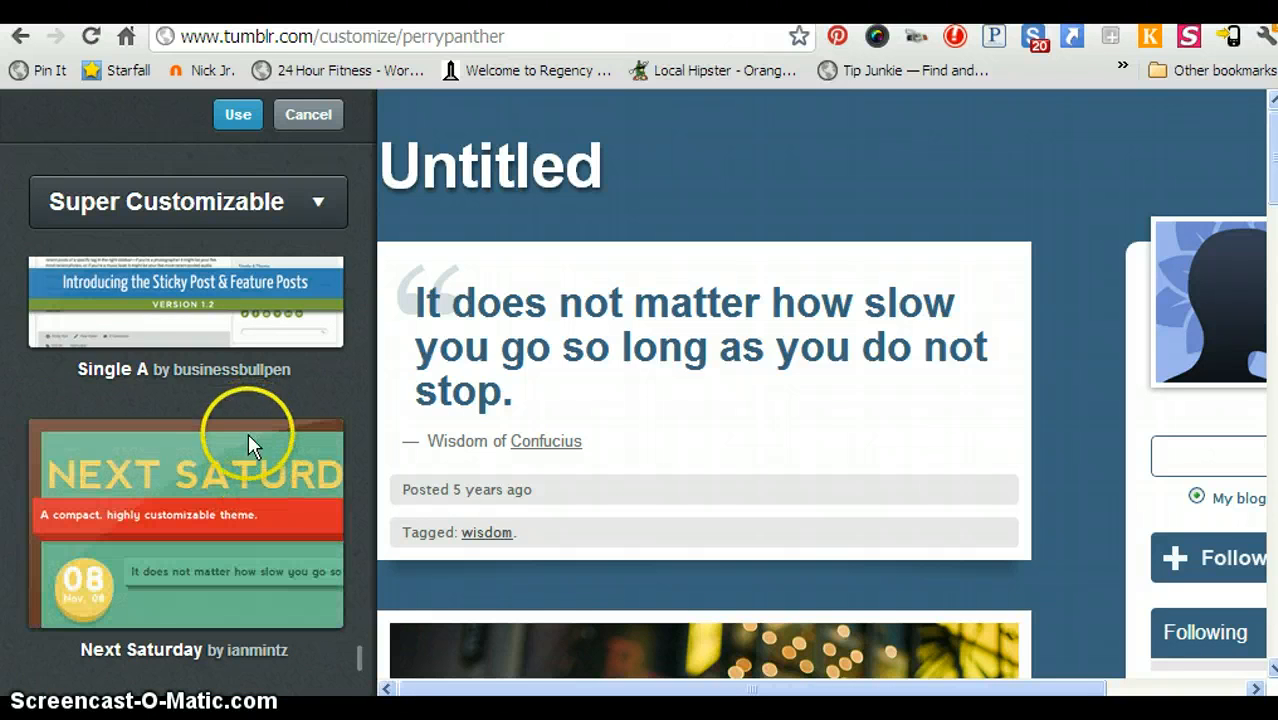
pyautogui.scroll(3, 180, 380)
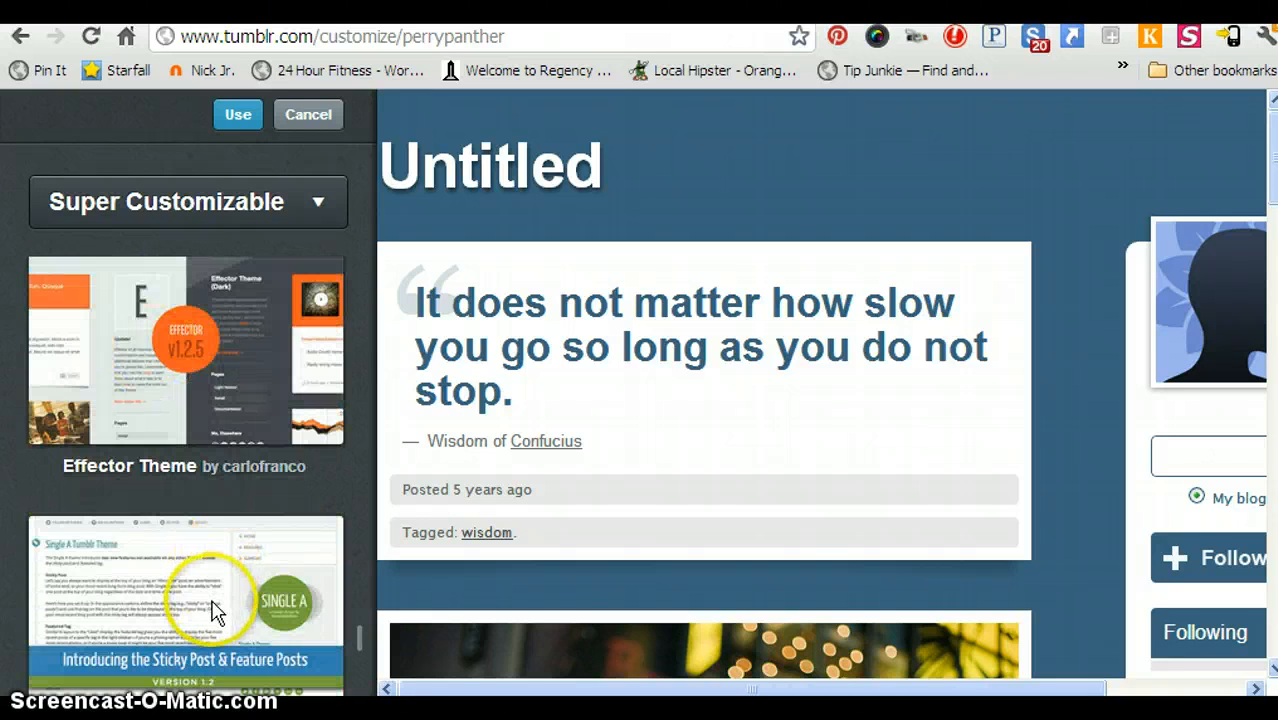
pyautogui.scroll(-2, 212, 608)
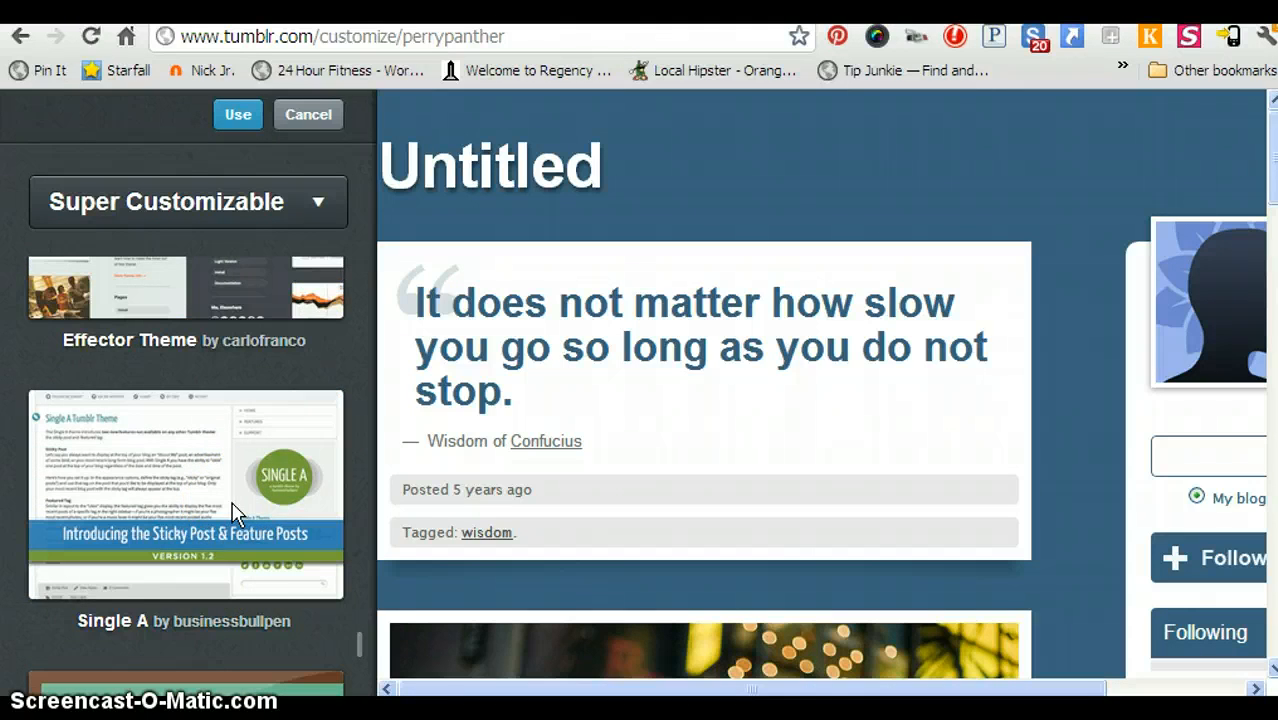
pyautogui.scroll(8, 231, 505)
pyautogui.scroll(-4, 228, 505)
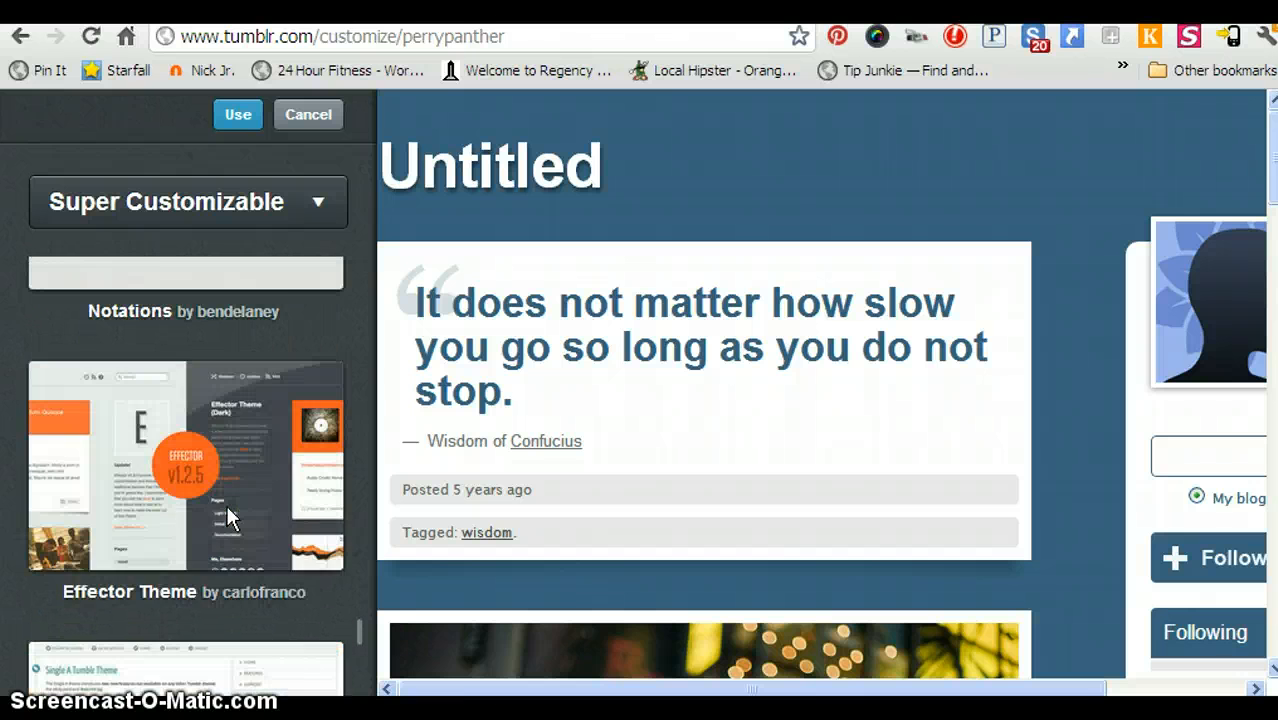
pyautogui.scroll(-6, 226, 504)
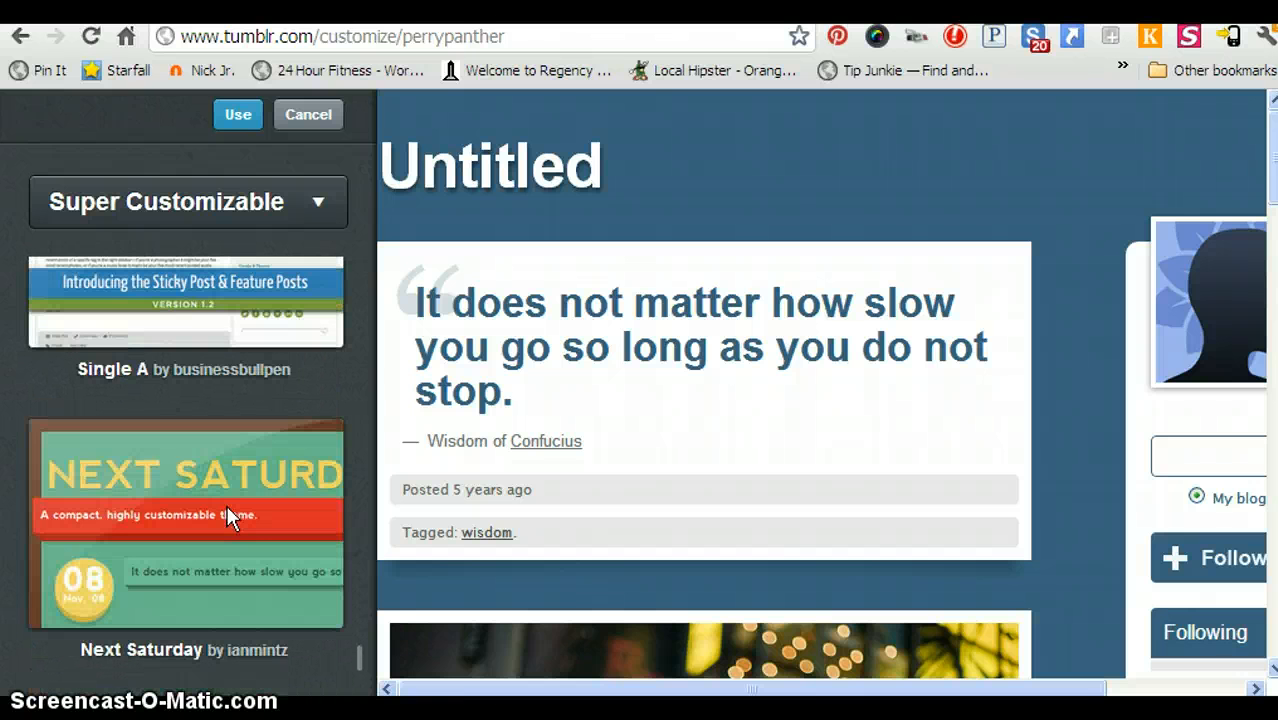
# Preview the Next Saturday theme, then load the Single A theme preview and apply it.
pyautogui.click(226, 510)
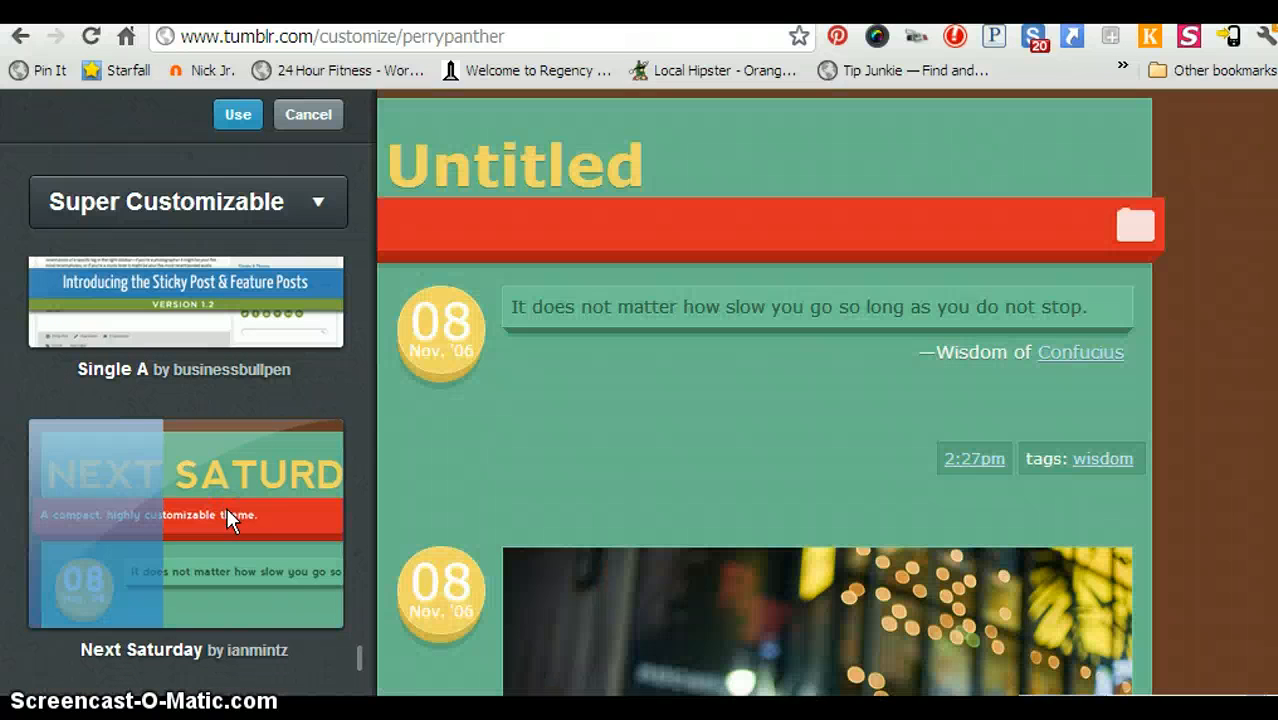
pyautogui.click(437, 475)
pyautogui.scroll(-10, 790, 462)
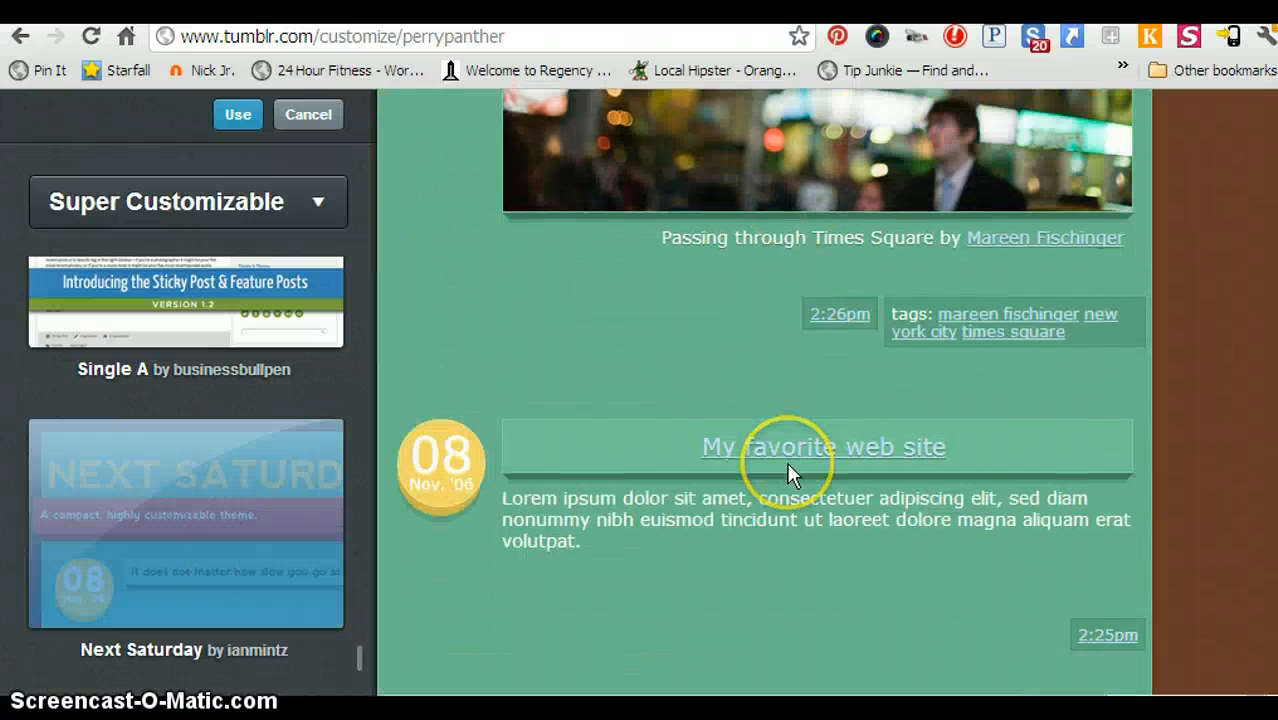
pyautogui.scroll(-4, 787, 475)
pyautogui.scroll(12, 764, 556)
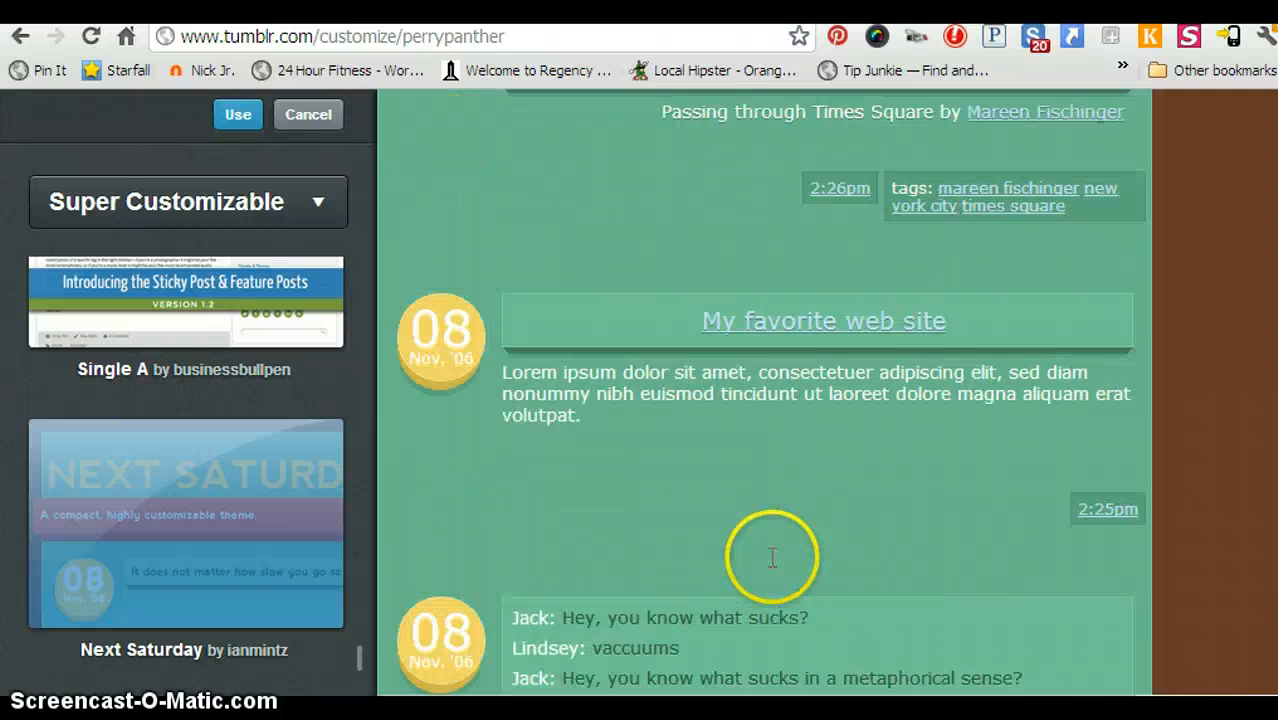
pyautogui.click(200, 330)
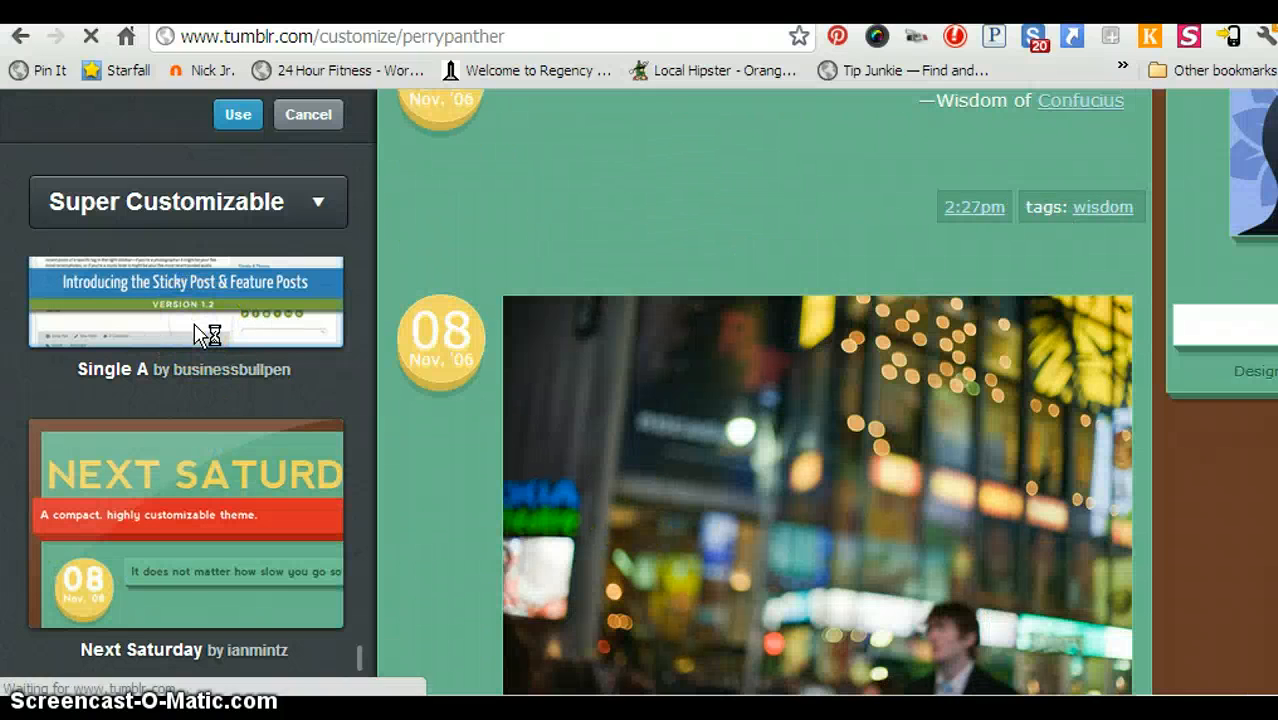
pyautogui.click(200, 335)
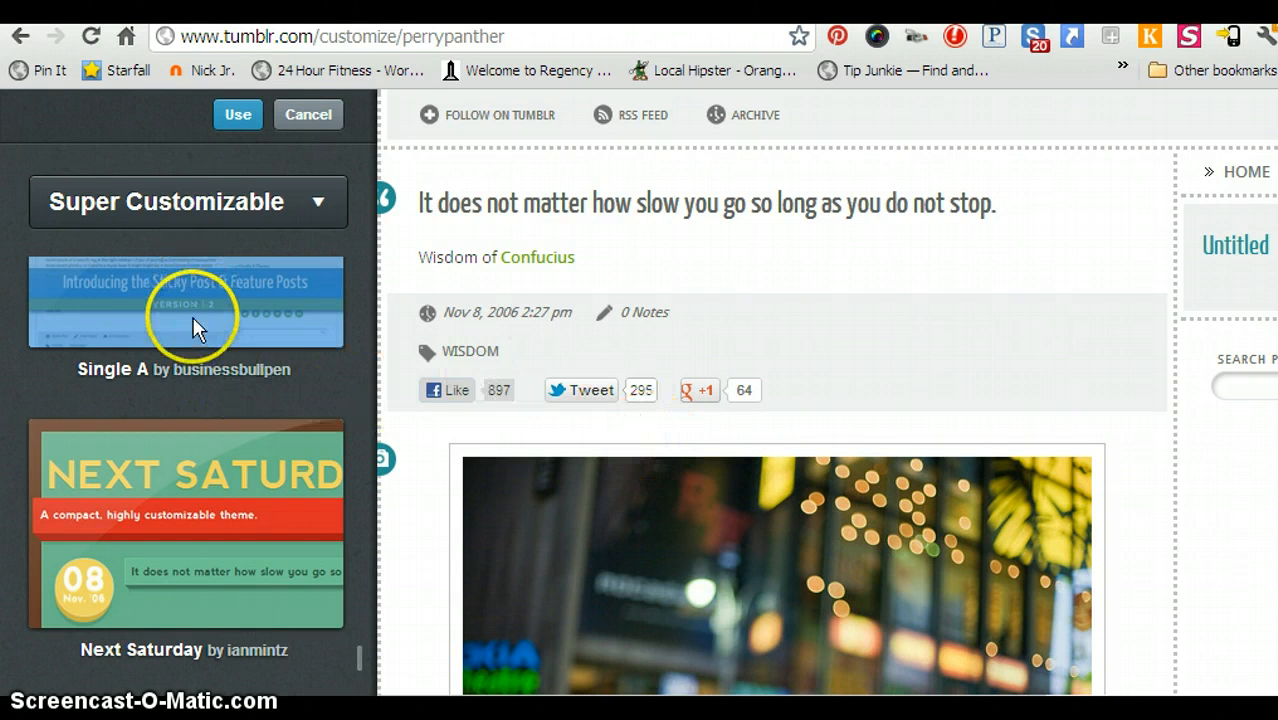
pyautogui.click(238, 116)
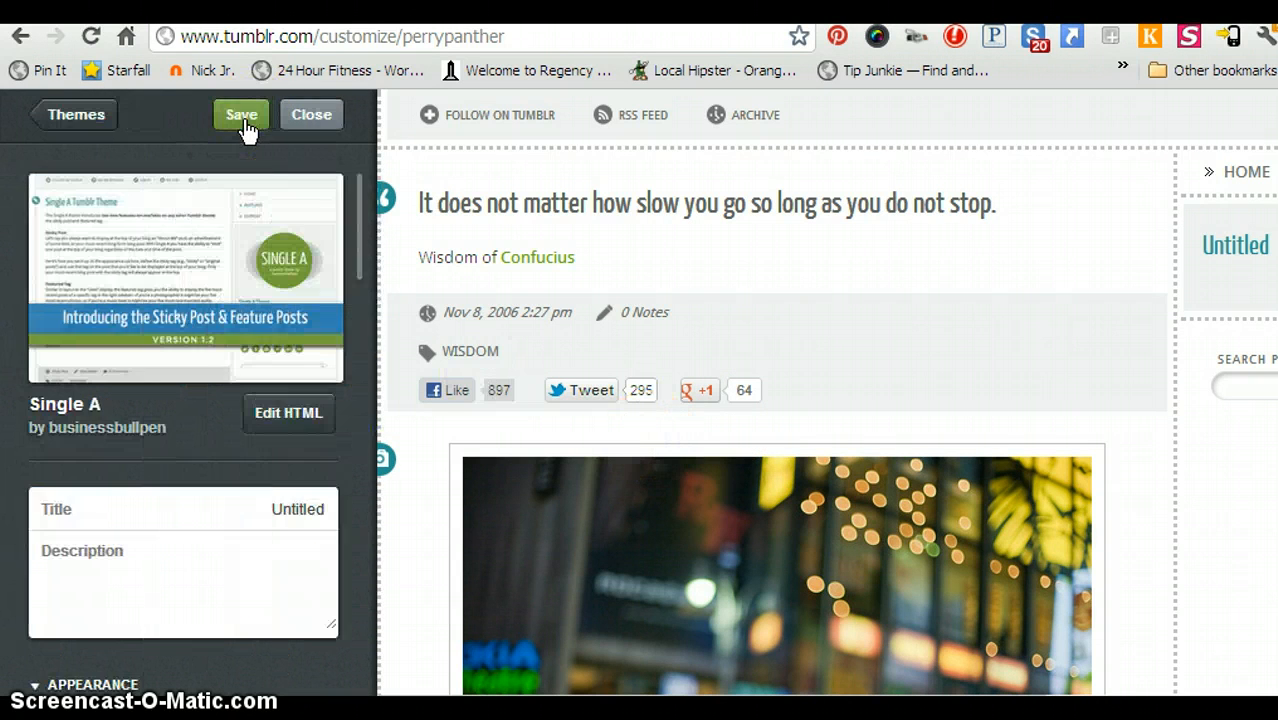
# Replace the placeholder blog title 'Untitled' with 'J. R. Perry Elementary'.
pyautogui.scroll(-4, 168, 516)
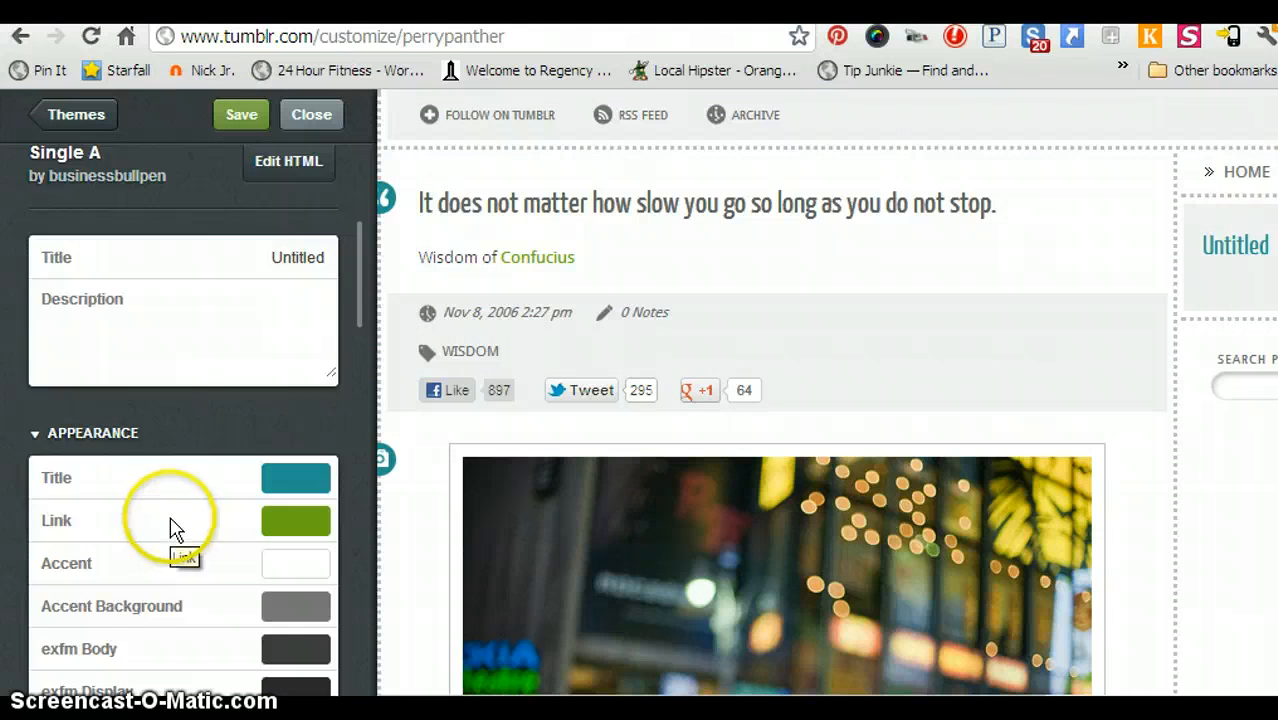
pyautogui.scroll(-10, 165, 398)
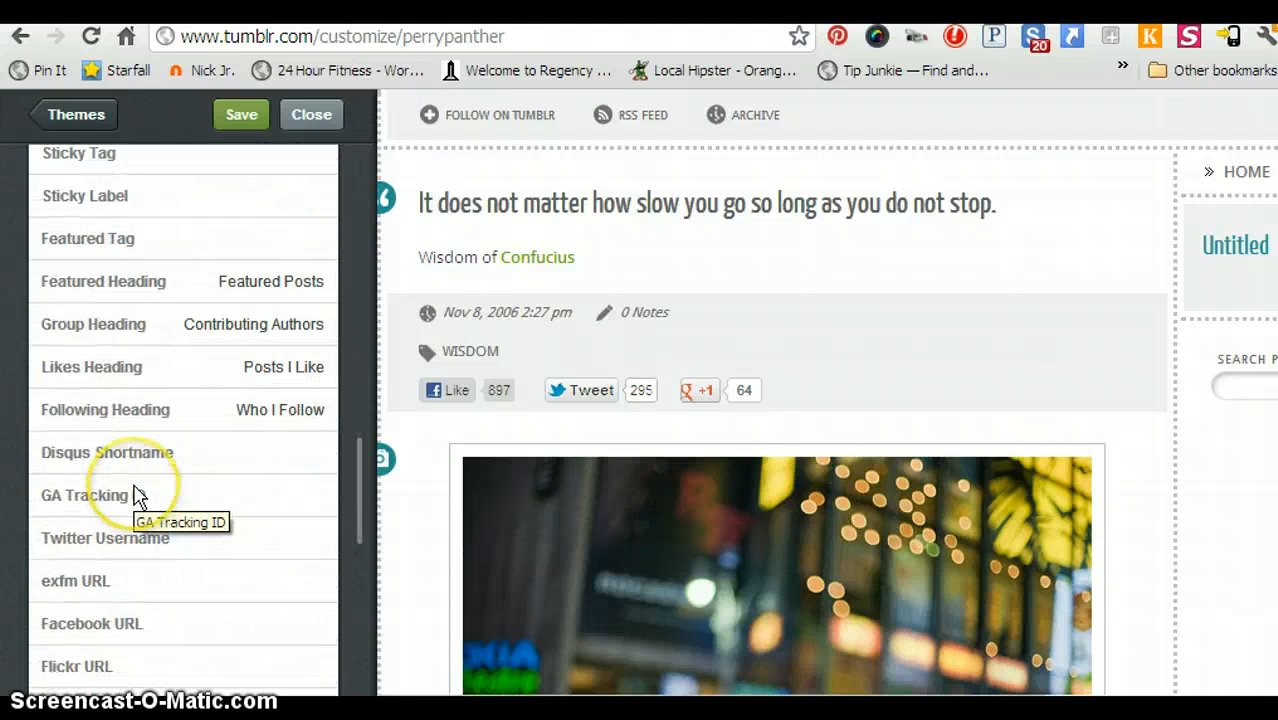
pyautogui.scroll(15, 138, 497)
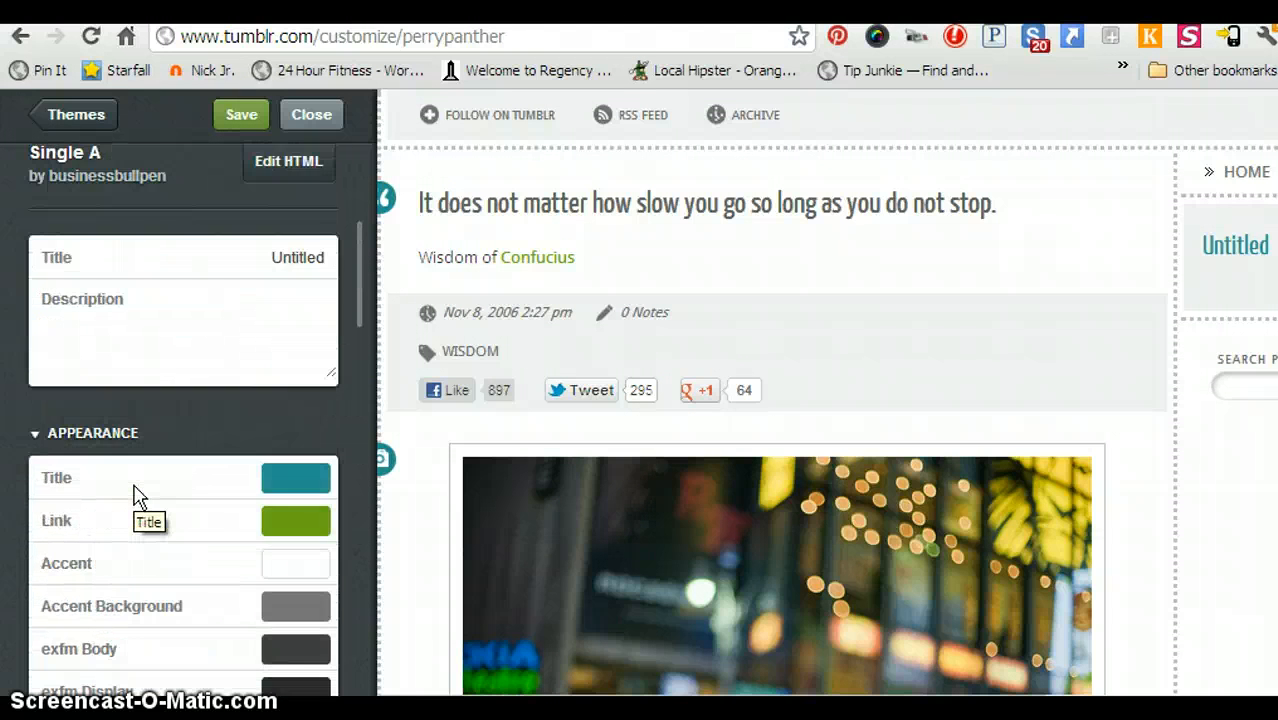
pyautogui.click(131, 505)
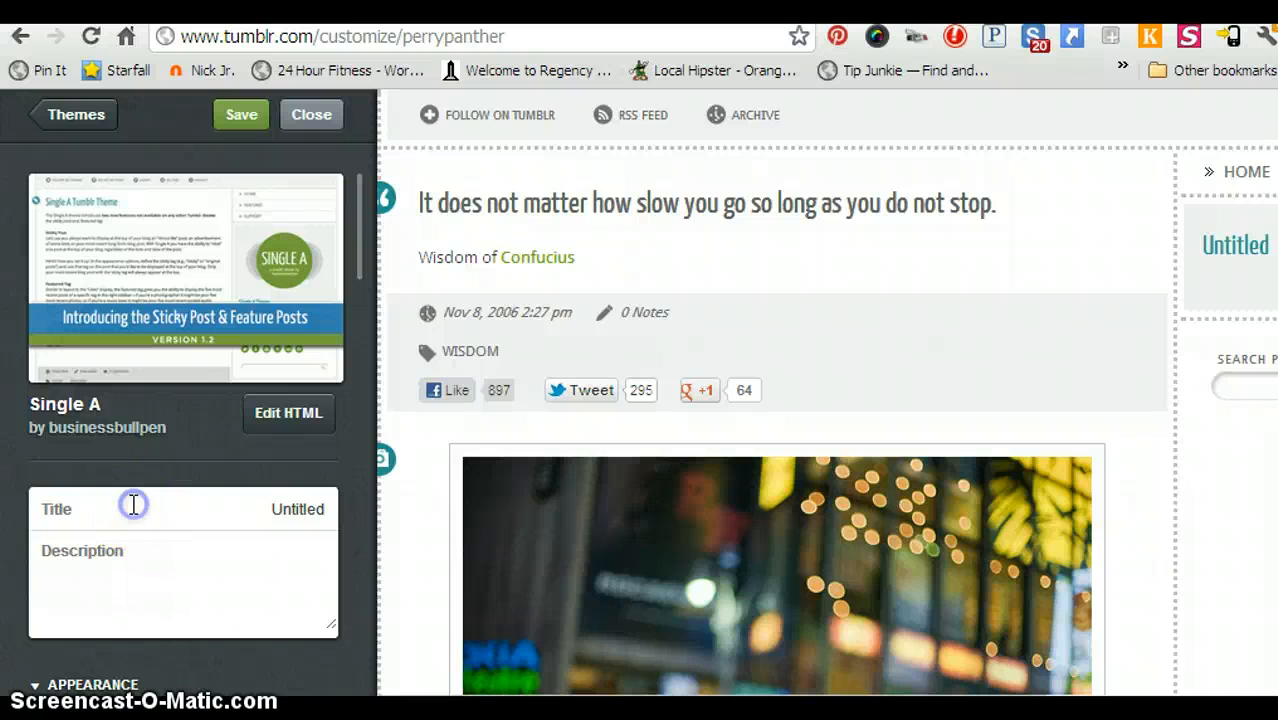
pyautogui.click(259, 505)
pyautogui.moveTo(259, 505); pyautogui.dragTo(372, 508)
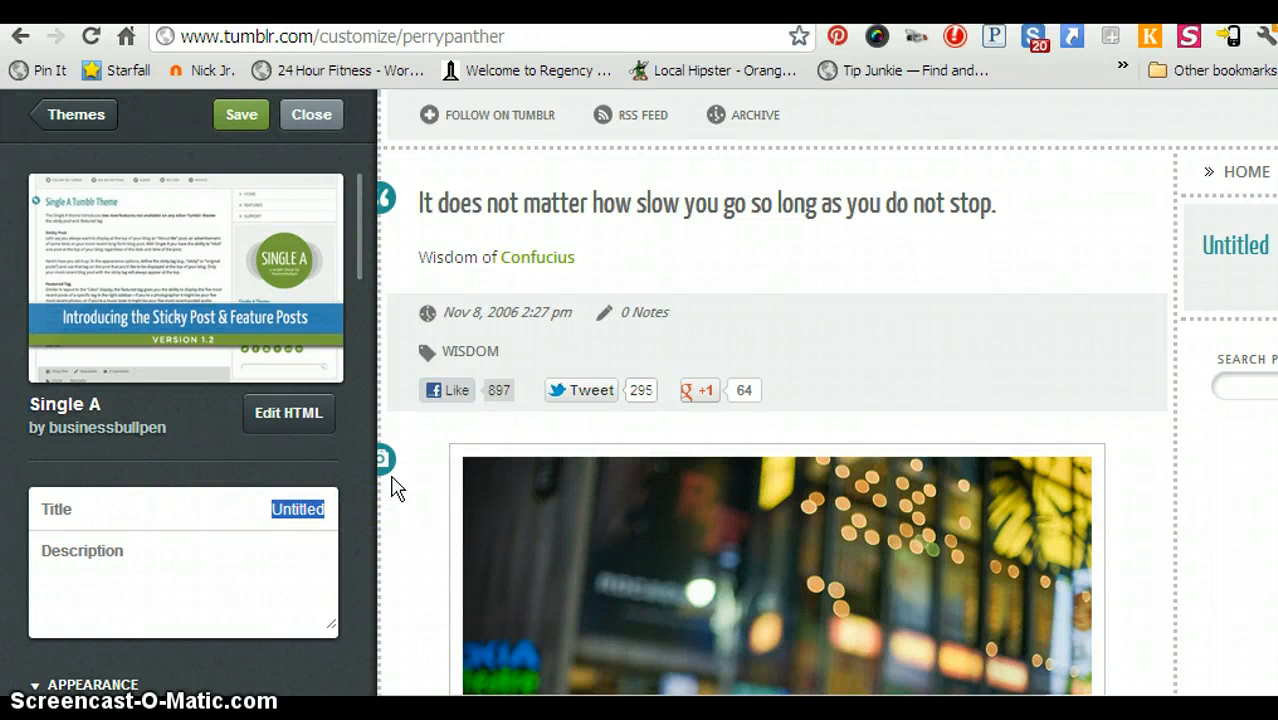
pyautogui.write('J')
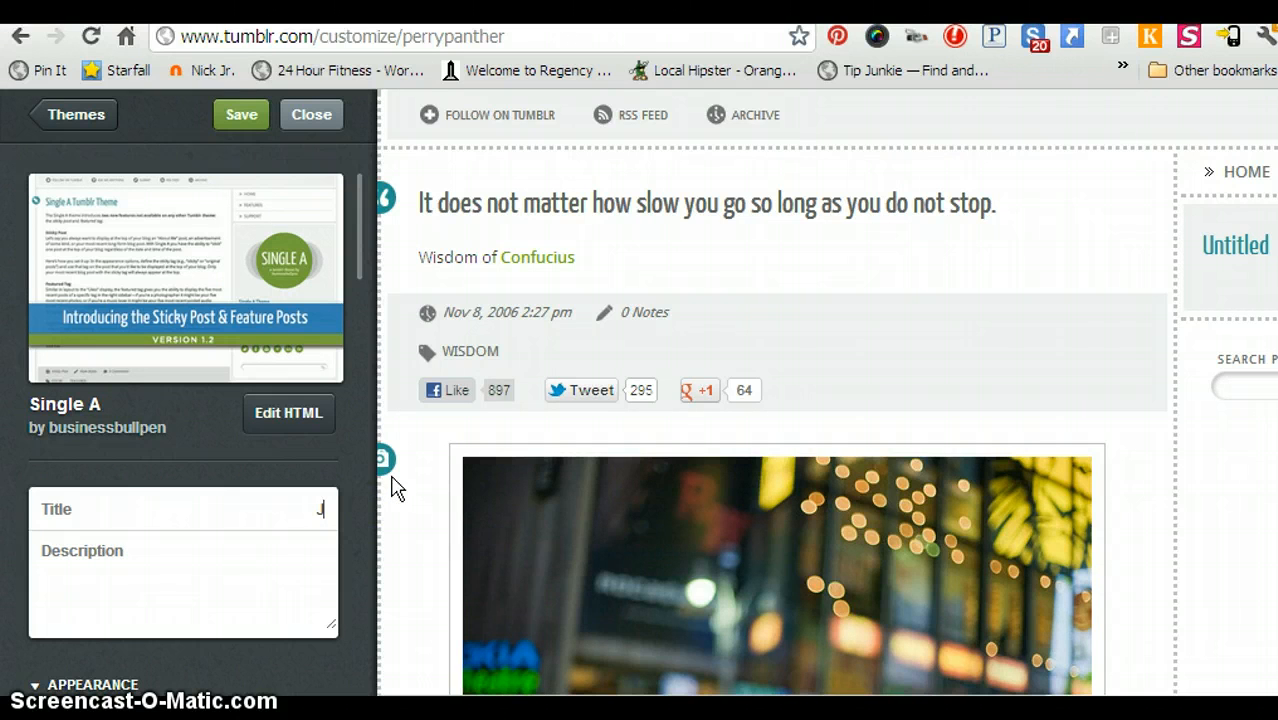
pyautogui.write('. R')
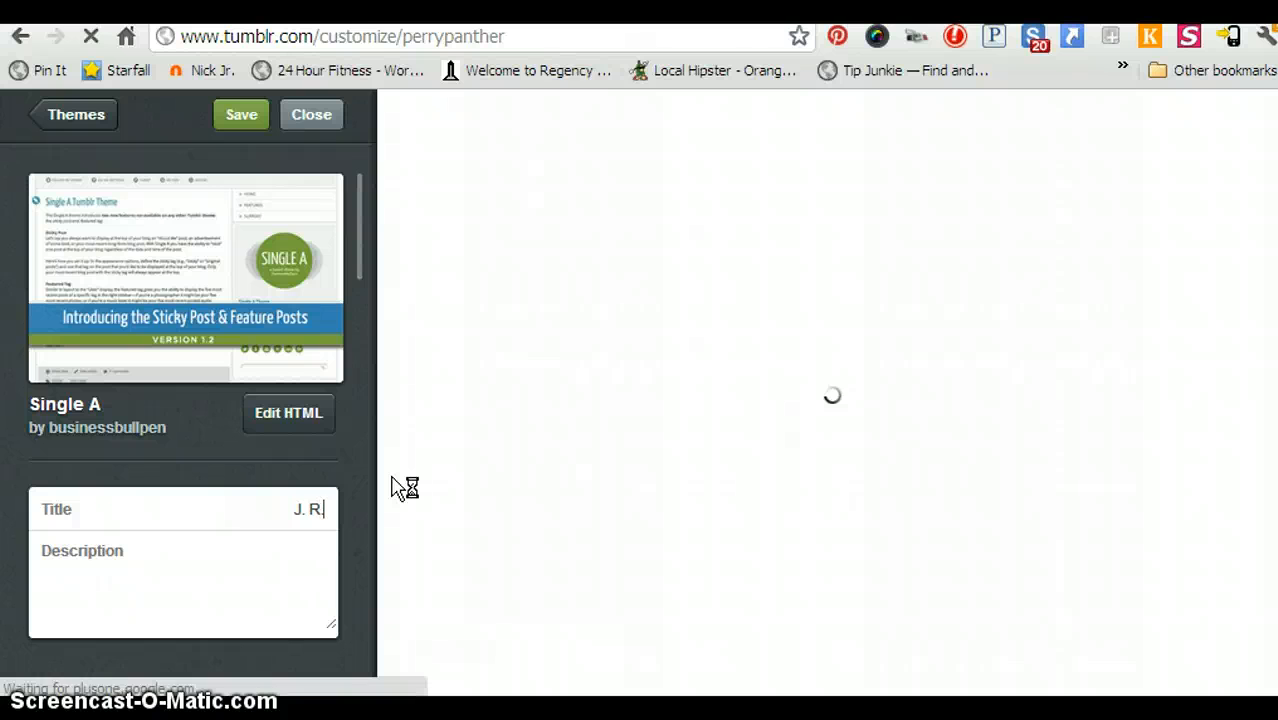
pyautogui.write('Perry E')
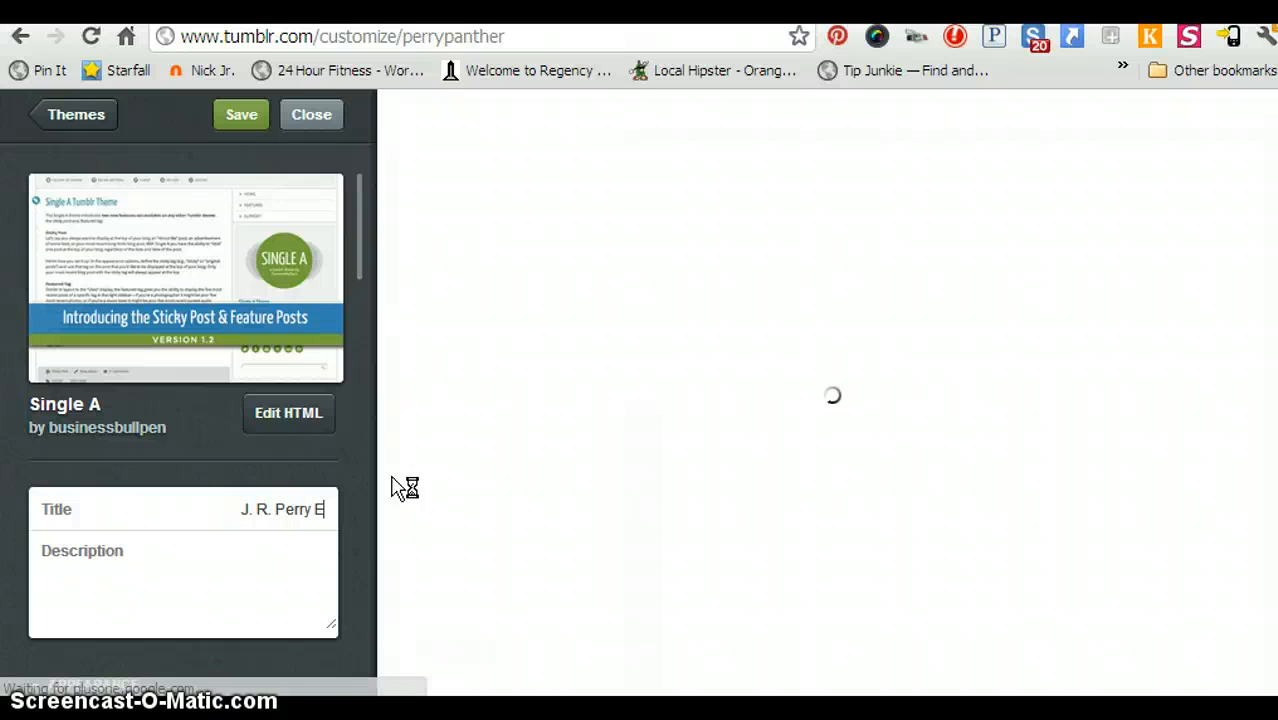
pyautogui.write('lee')
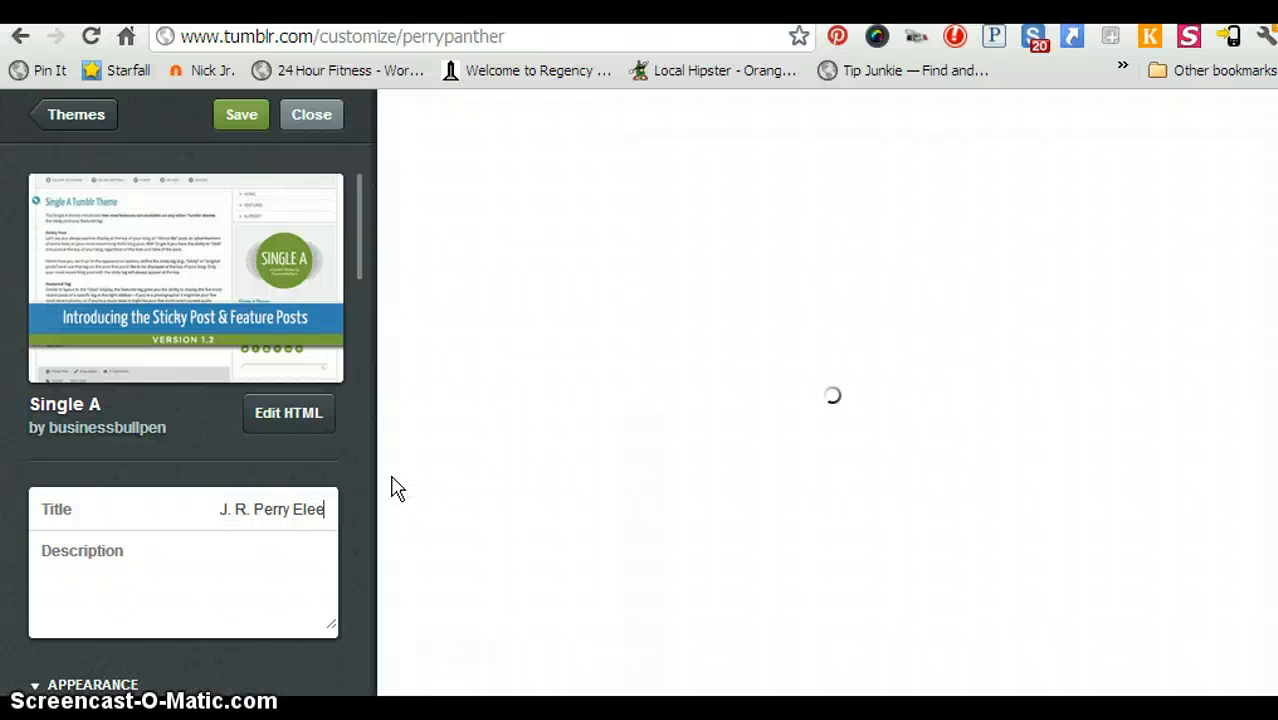
pyautogui.press('BackSpace')
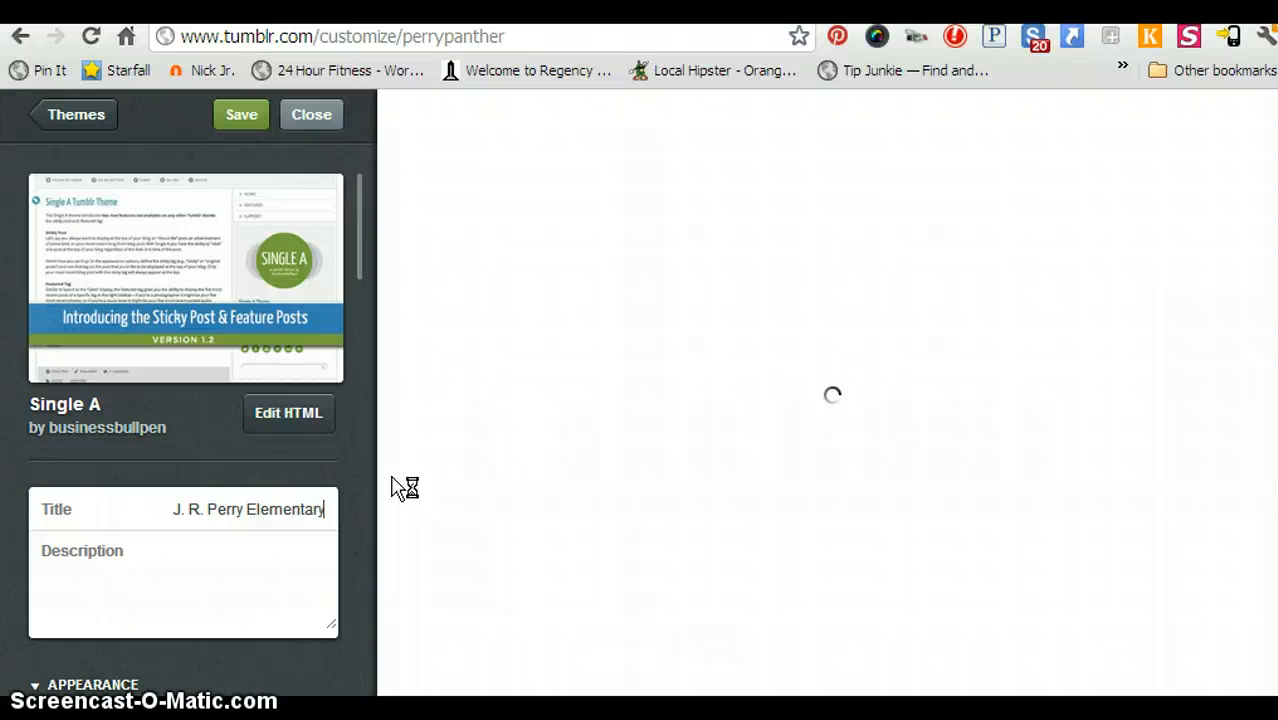
# Enter 'Go Panthers!' as the blog description.
pyautogui.click(222, 598)
pyautogui.click(222, 568)
pyautogui.write('s!')
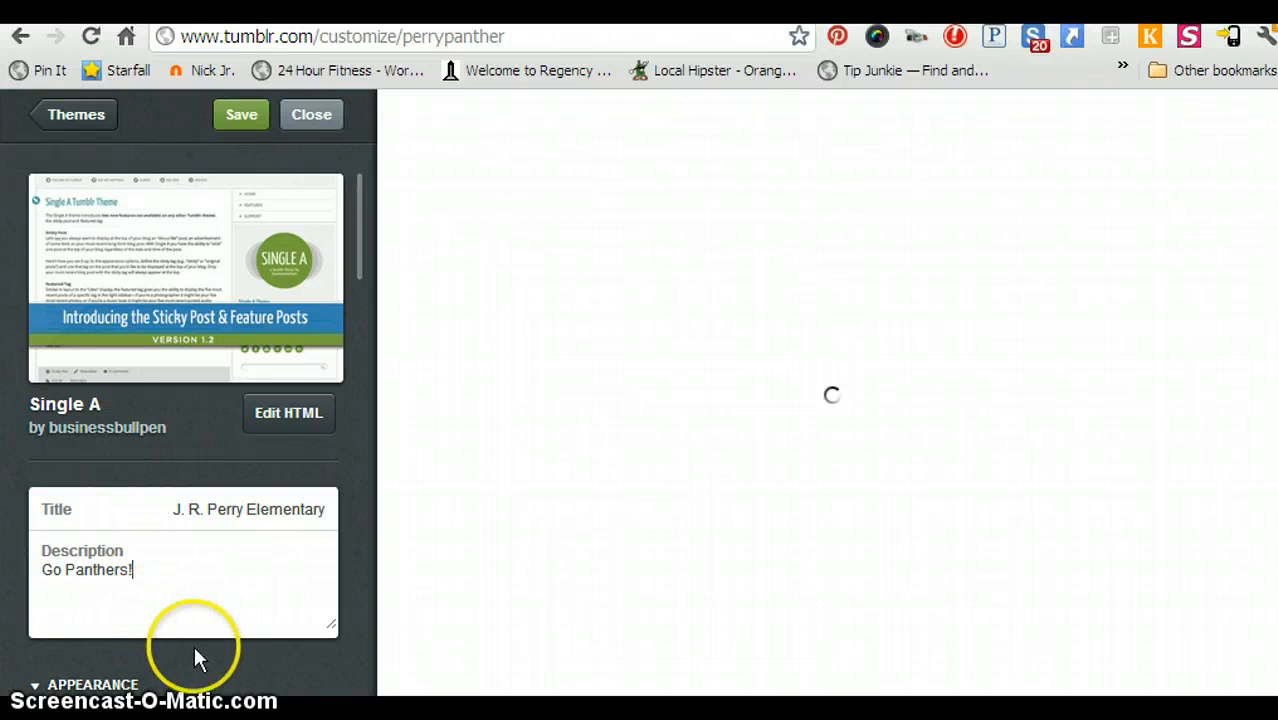
# Set the blog Title colour to magenta (#ff00f2).
pyautogui.scroll(-3, 204, 639)
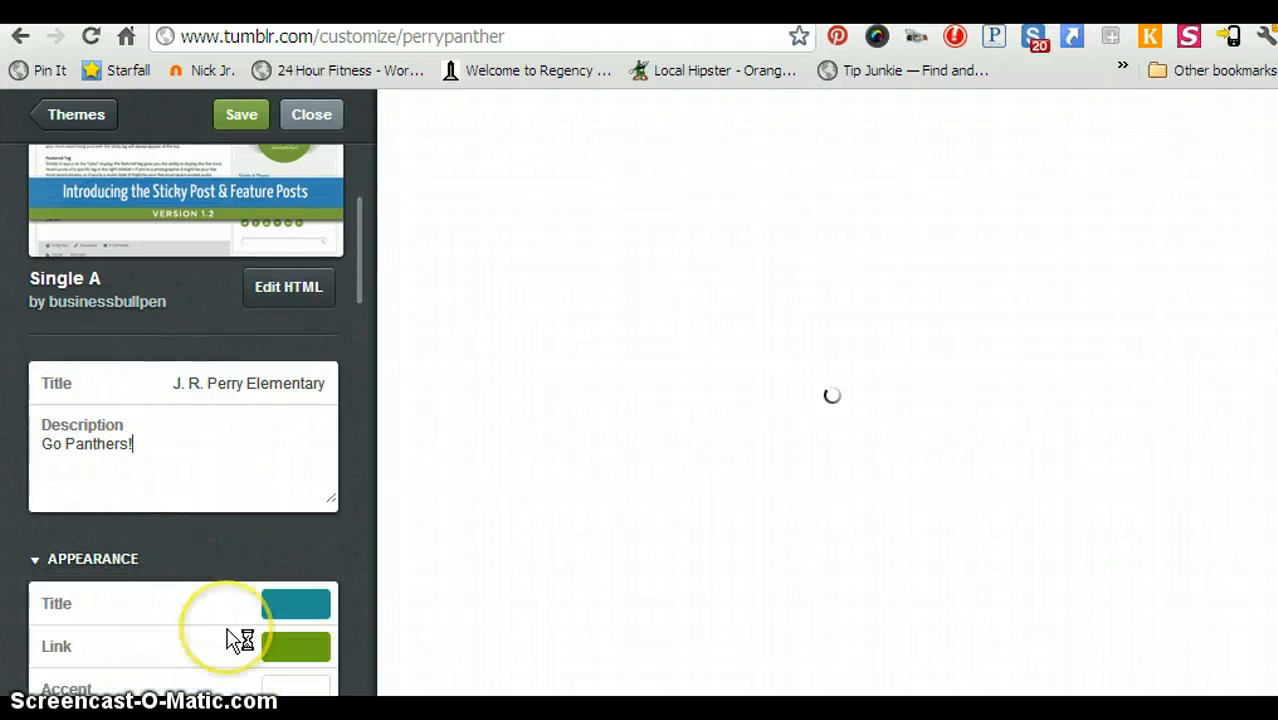
pyautogui.scroll(-9, 228, 633)
pyautogui.scroll(-3, 276, 336)
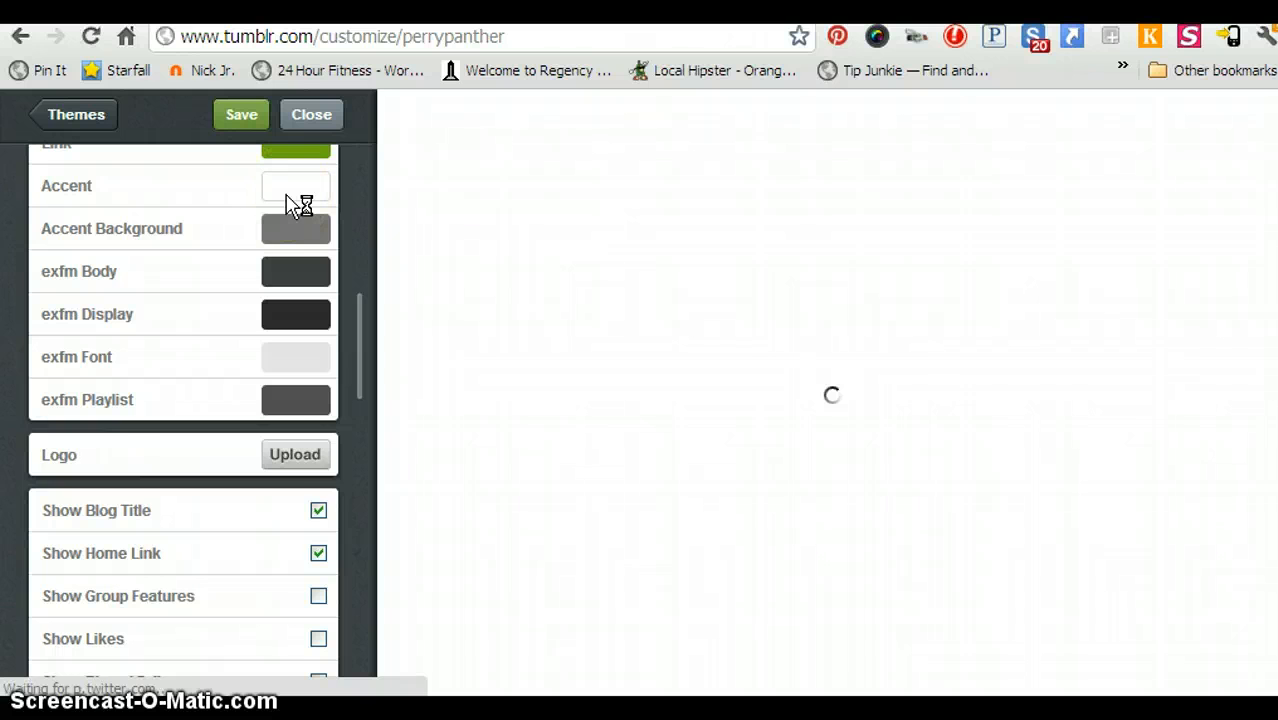
pyautogui.scroll(1, 298, 205)
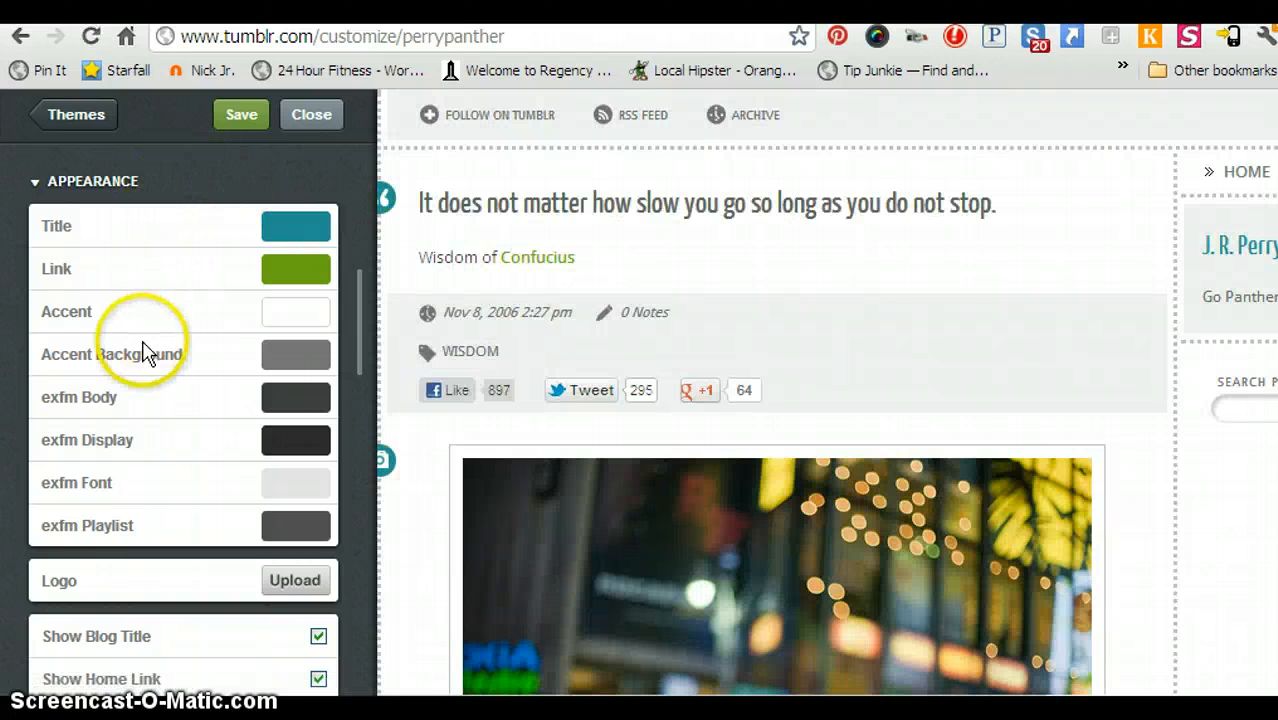
pyautogui.scroll(-2, 140, 378)
pyautogui.scroll(1, 150, 360)
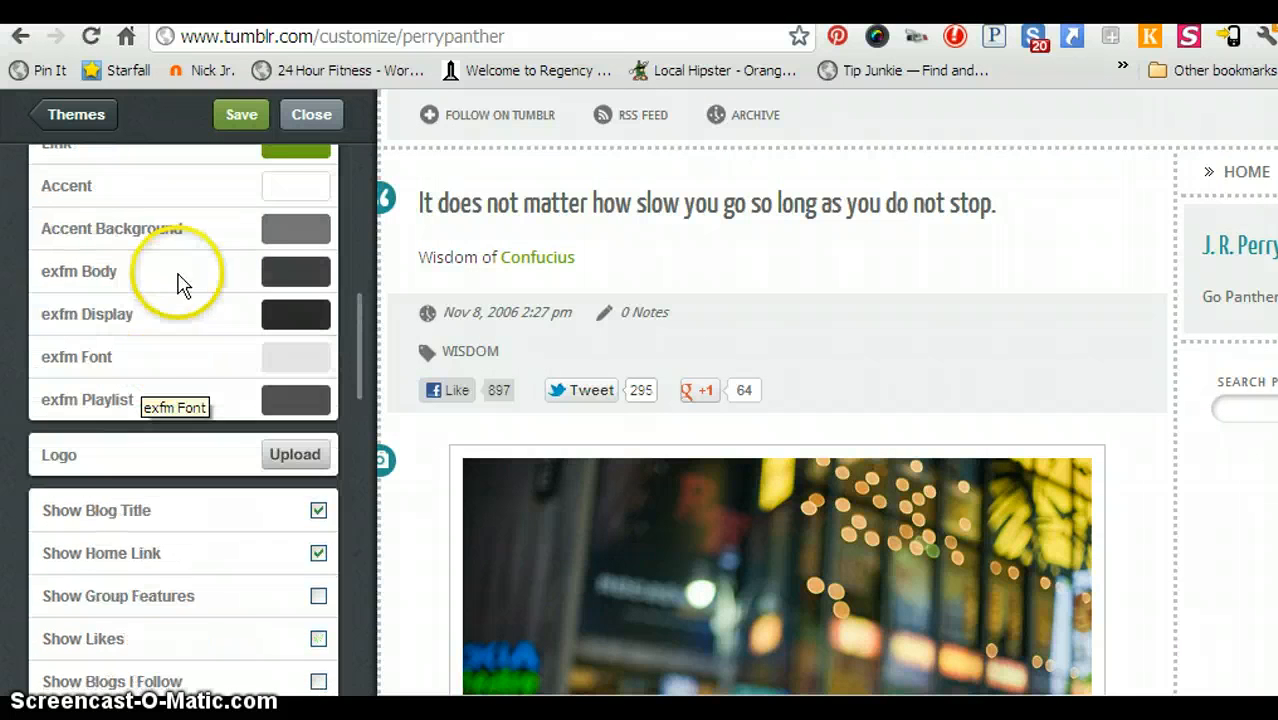
pyautogui.scroll(4, 280, 280)
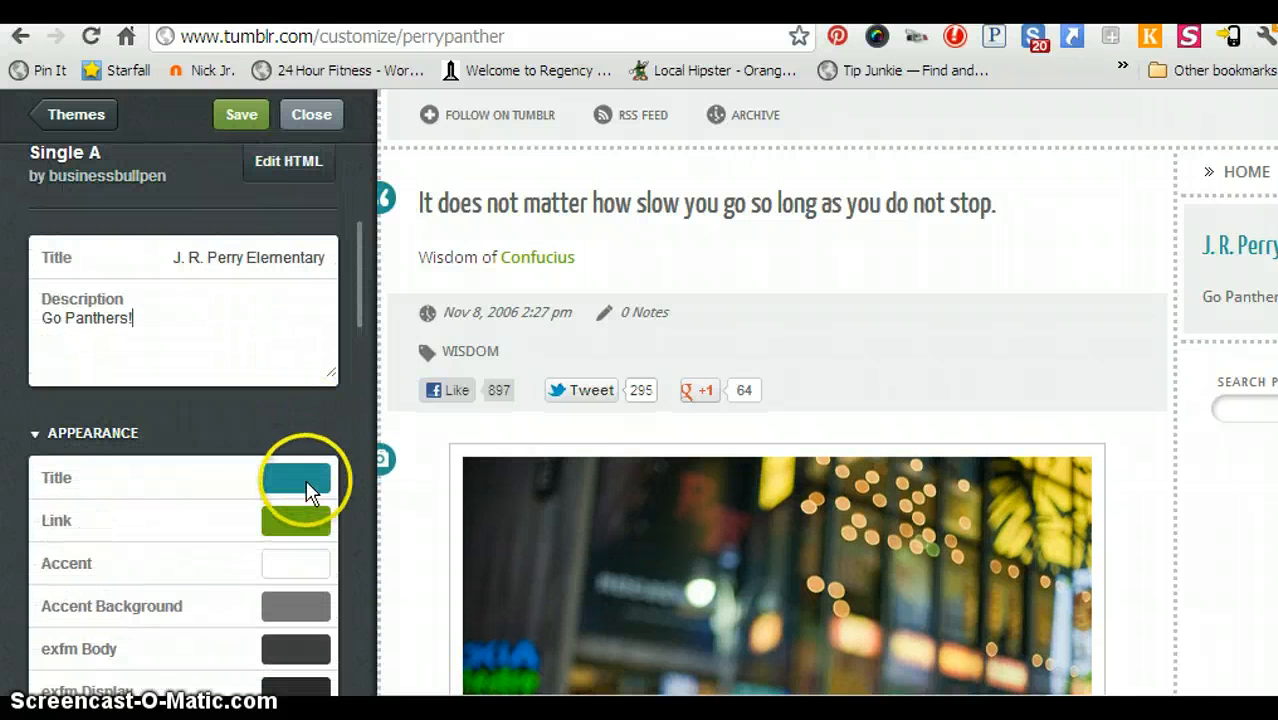
pyautogui.click(296, 478)
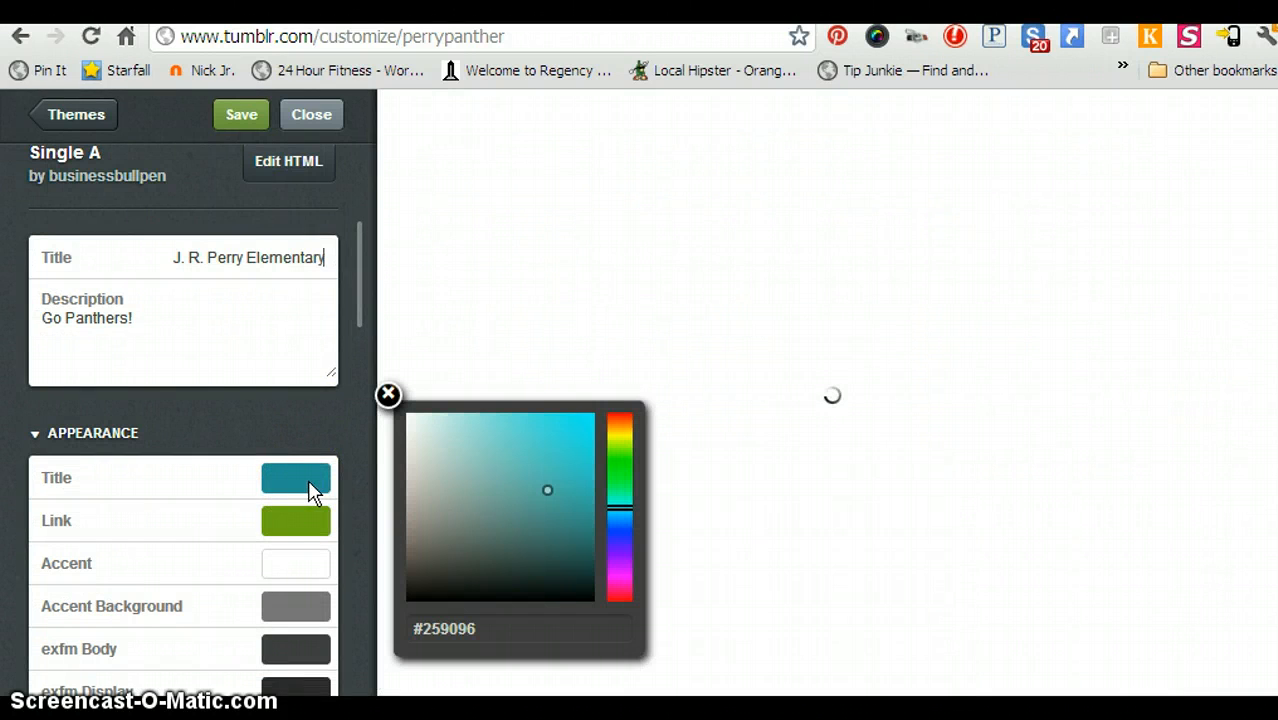
pyautogui.click(621, 564)
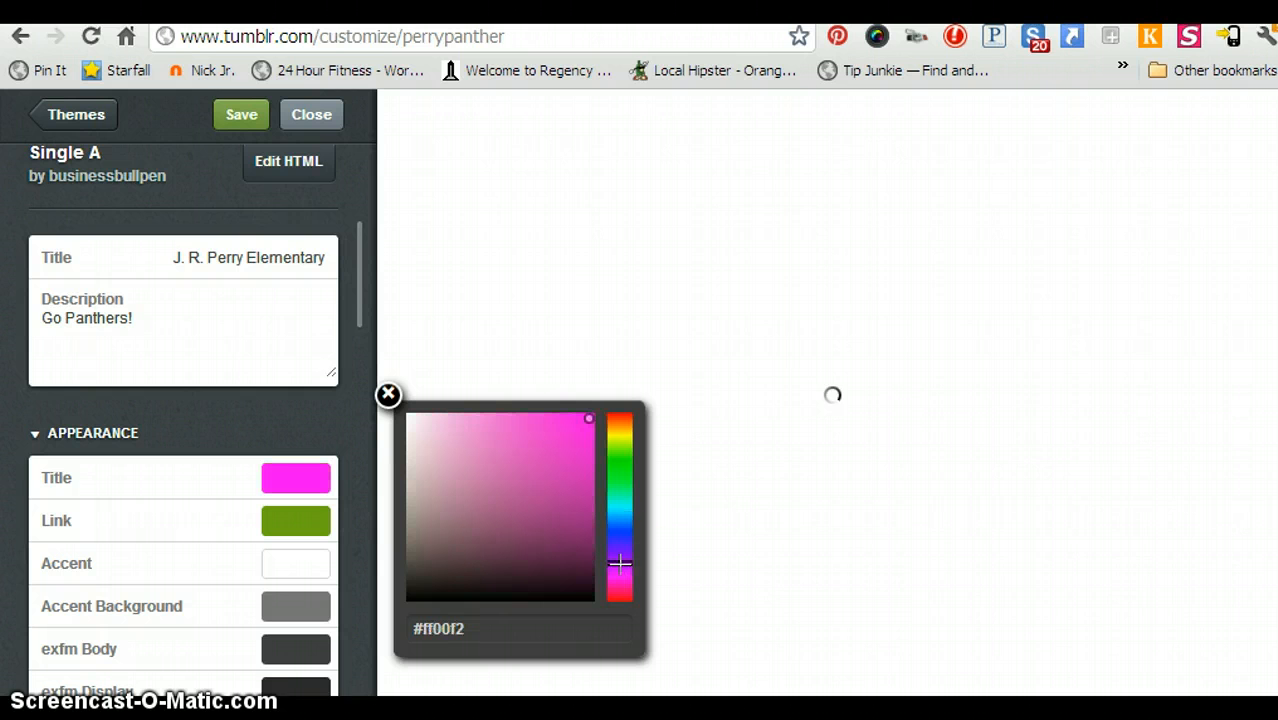
pyautogui.click(620, 564)
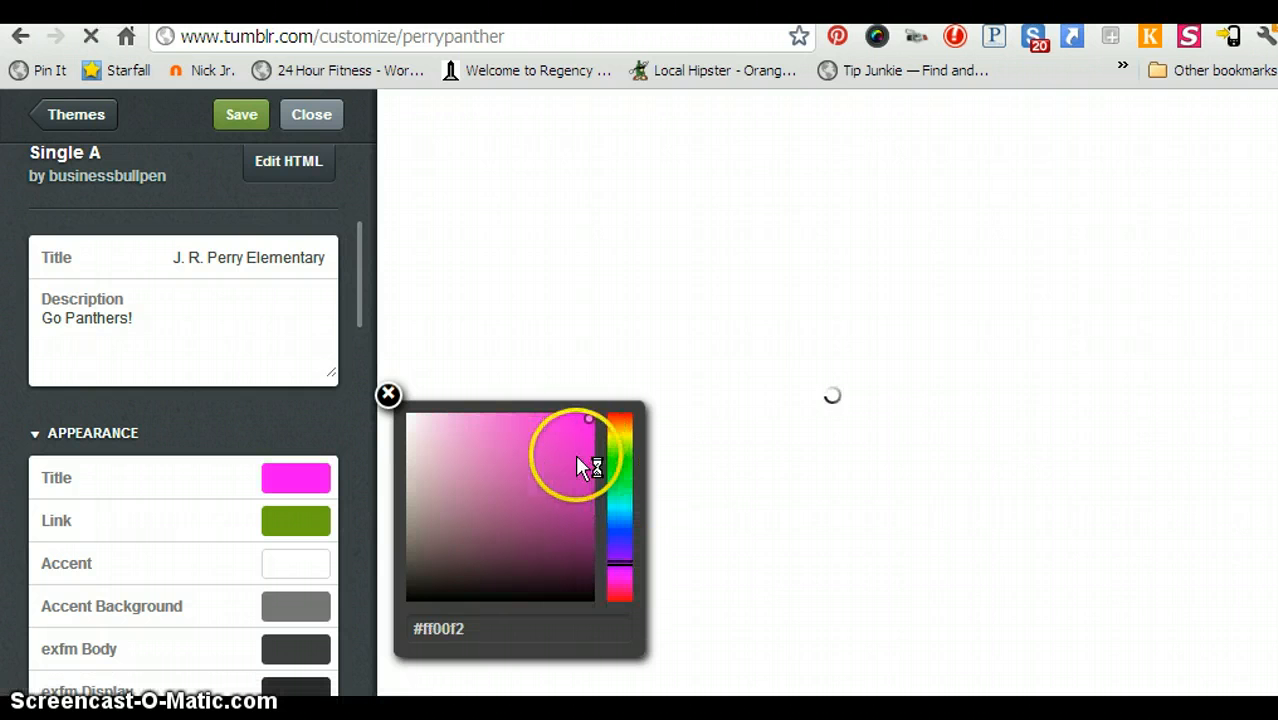
# Set the Link colour to orange (#ff4a00).
pyautogui.click(294, 518)
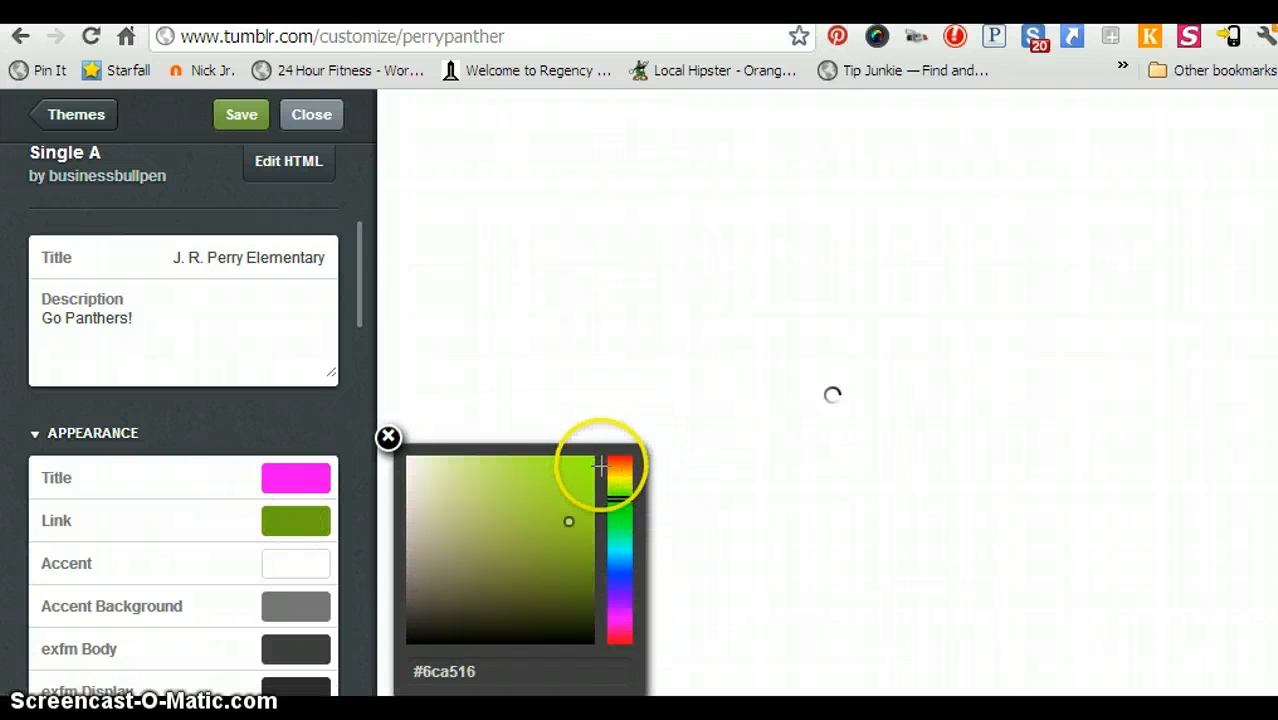
pyautogui.click(621, 459)
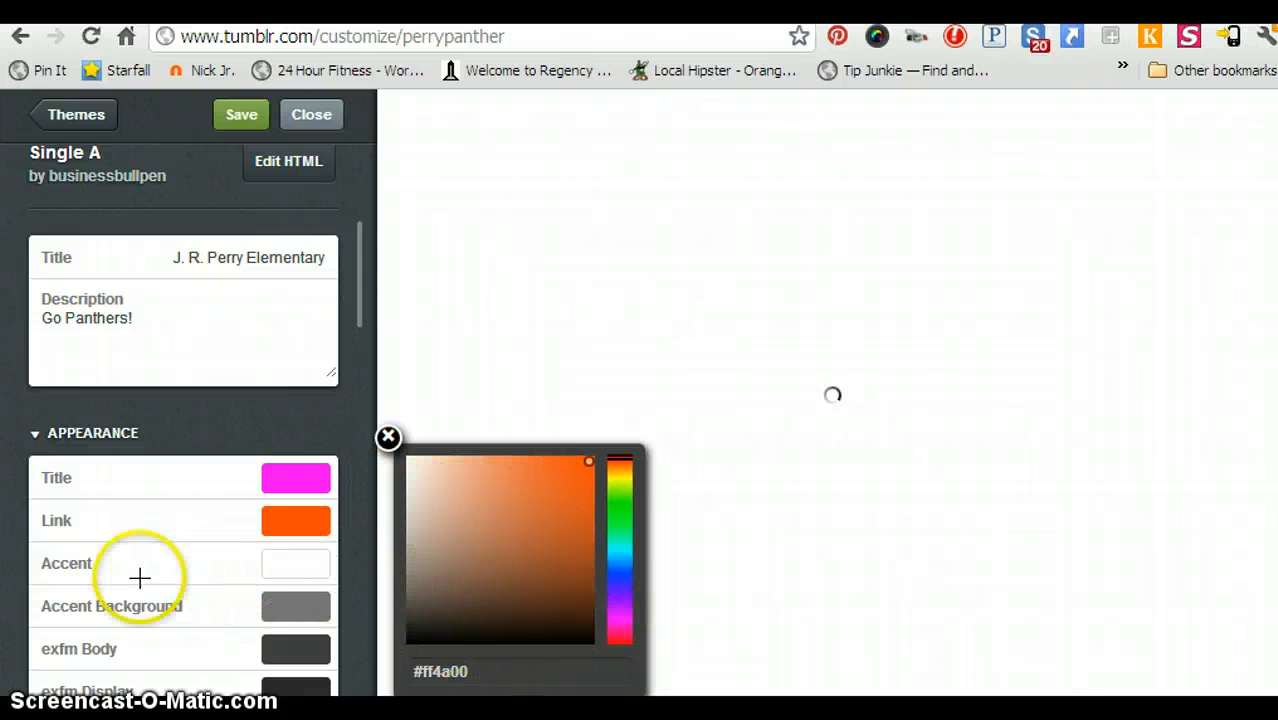
pyautogui.scroll(-1, 206, 592)
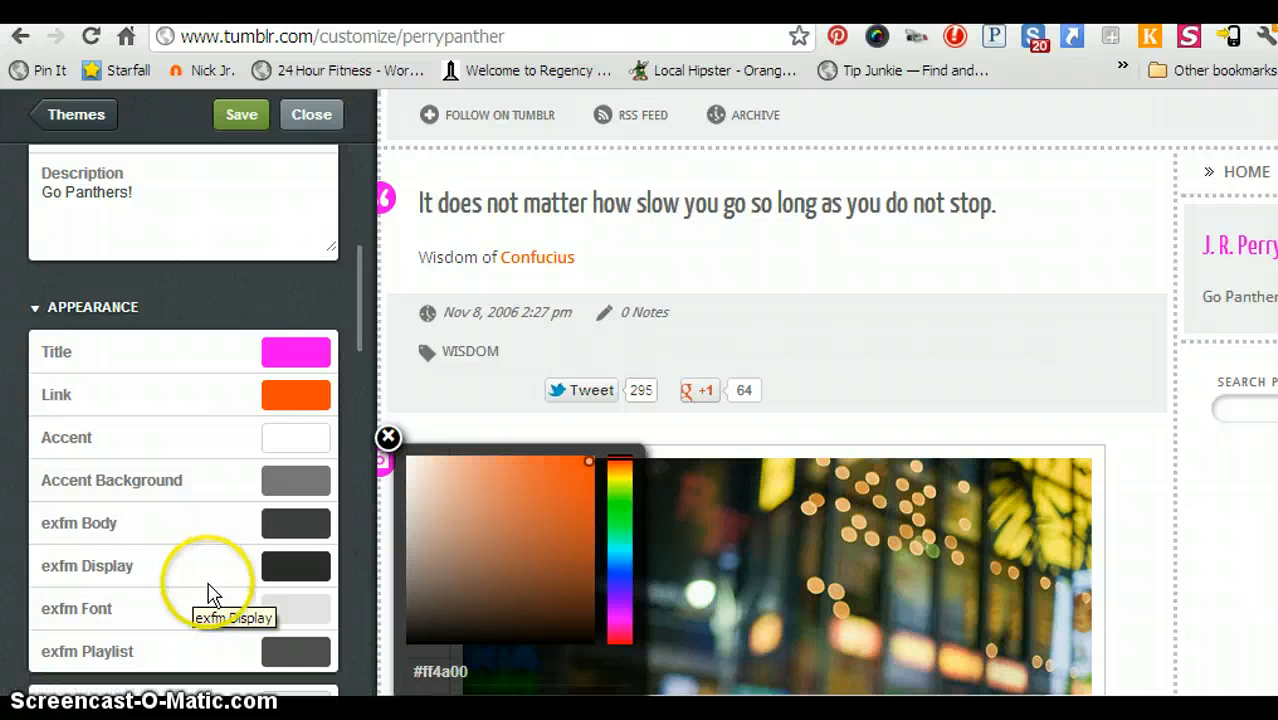
# Enable Show Group Features and Show Social Network Icons, toggling Show Likes on then back off.
pyautogui.scroll(-5, 208, 591)
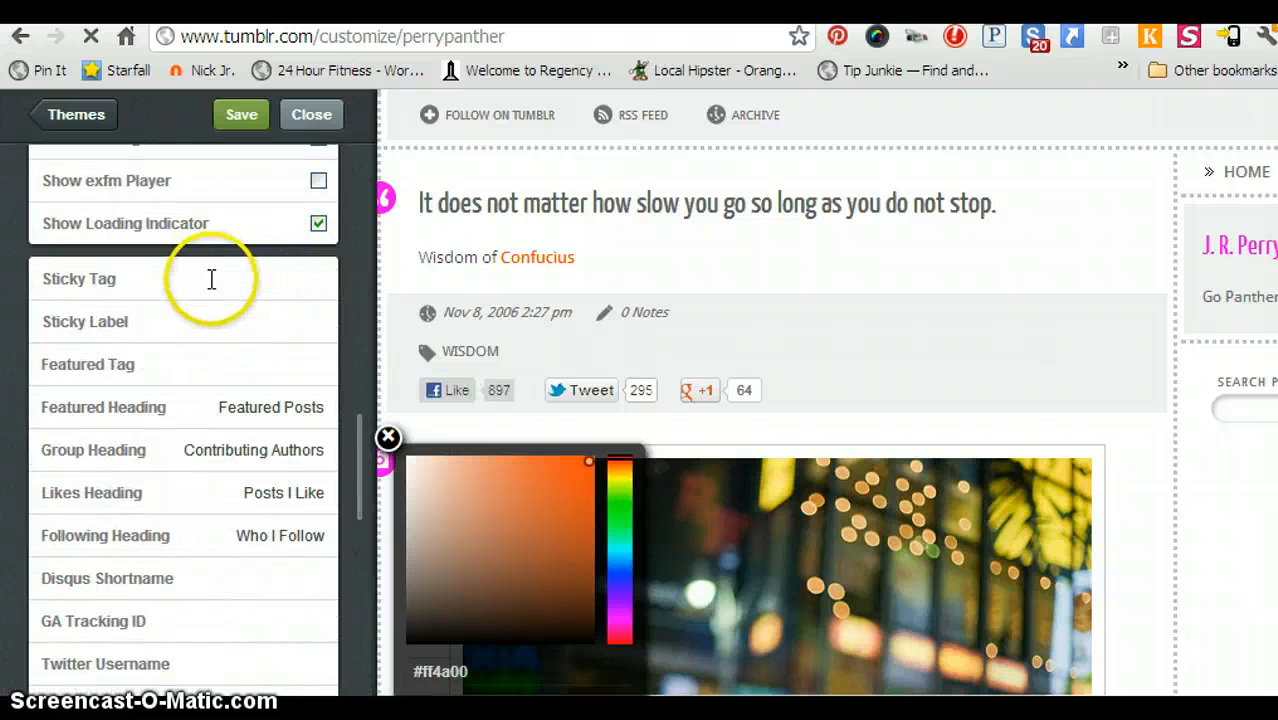
pyautogui.scroll(1, 212, 282)
pyautogui.scroll(2, 215, 288)
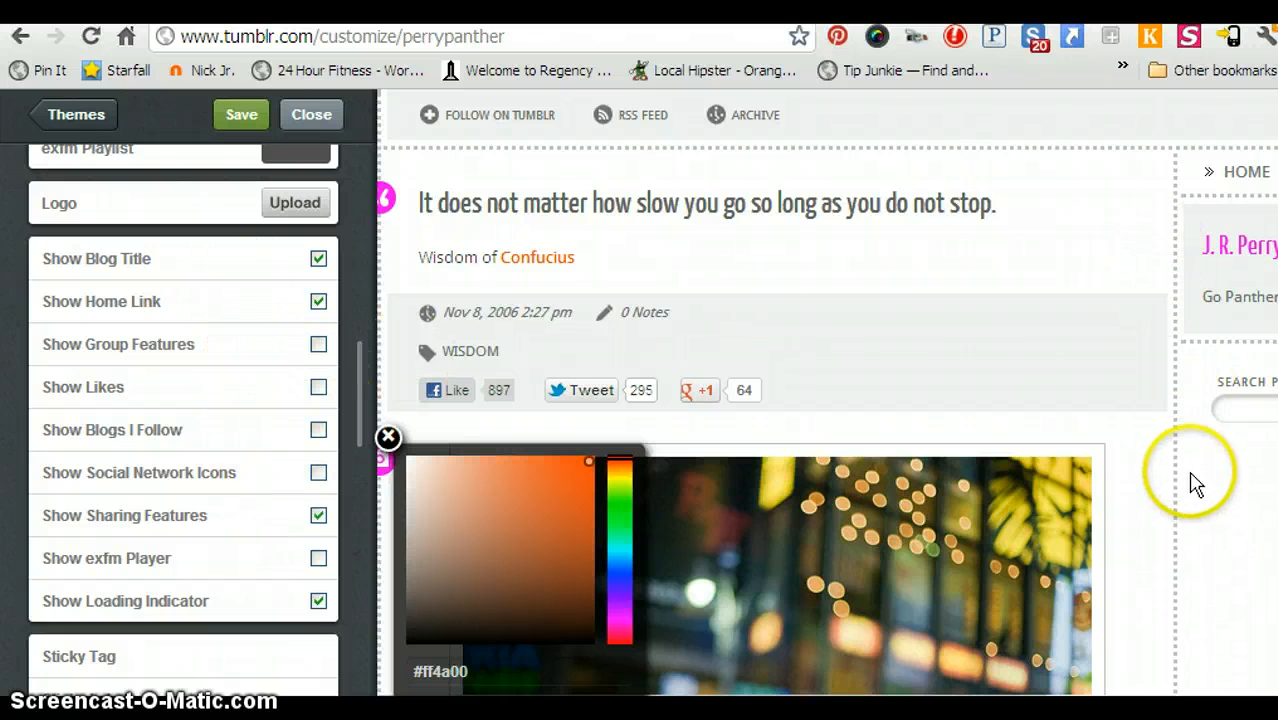
pyautogui.click(318, 345)
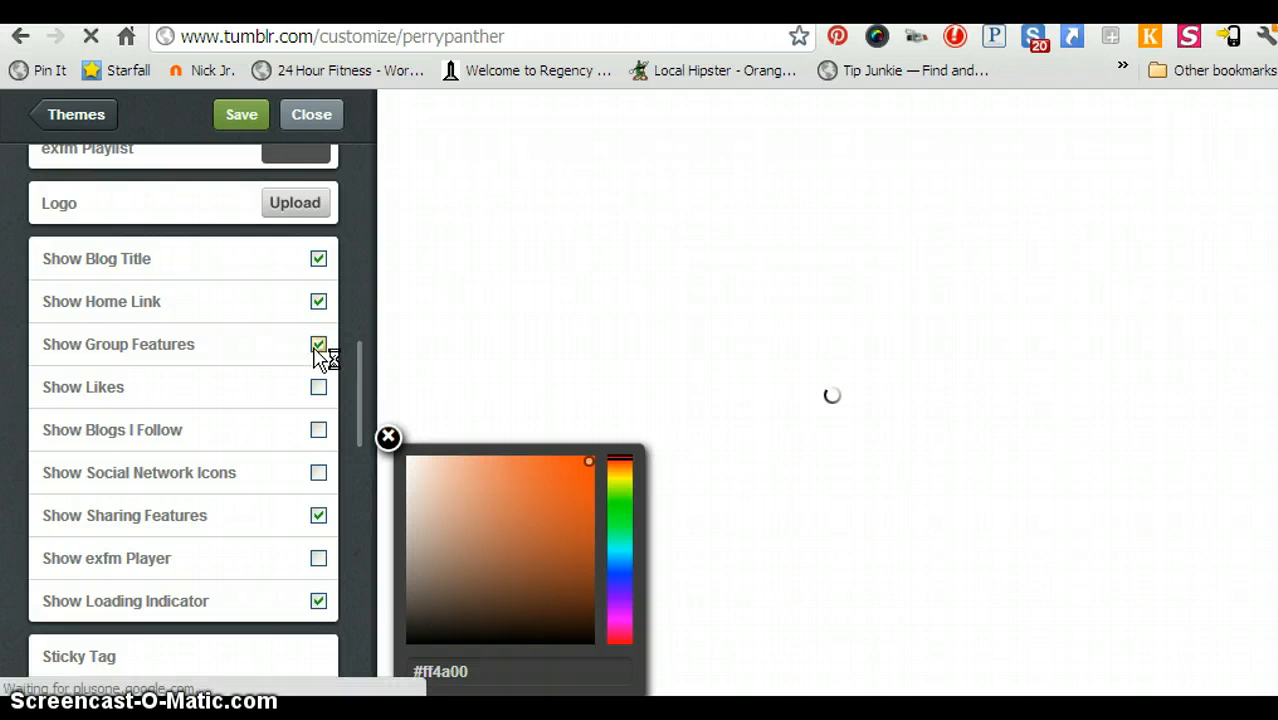
pyautogui.click(301, 358)
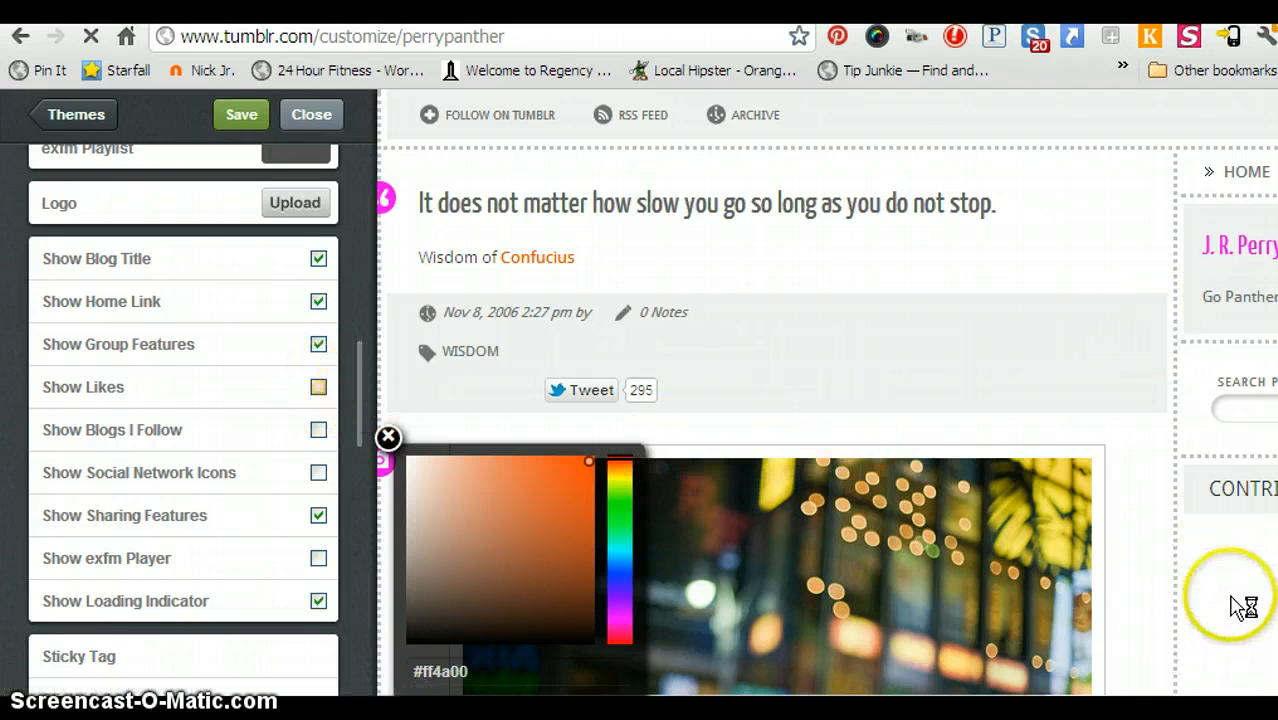
pyautogui.click(319, 389)
pyautogui.click(318, 389)
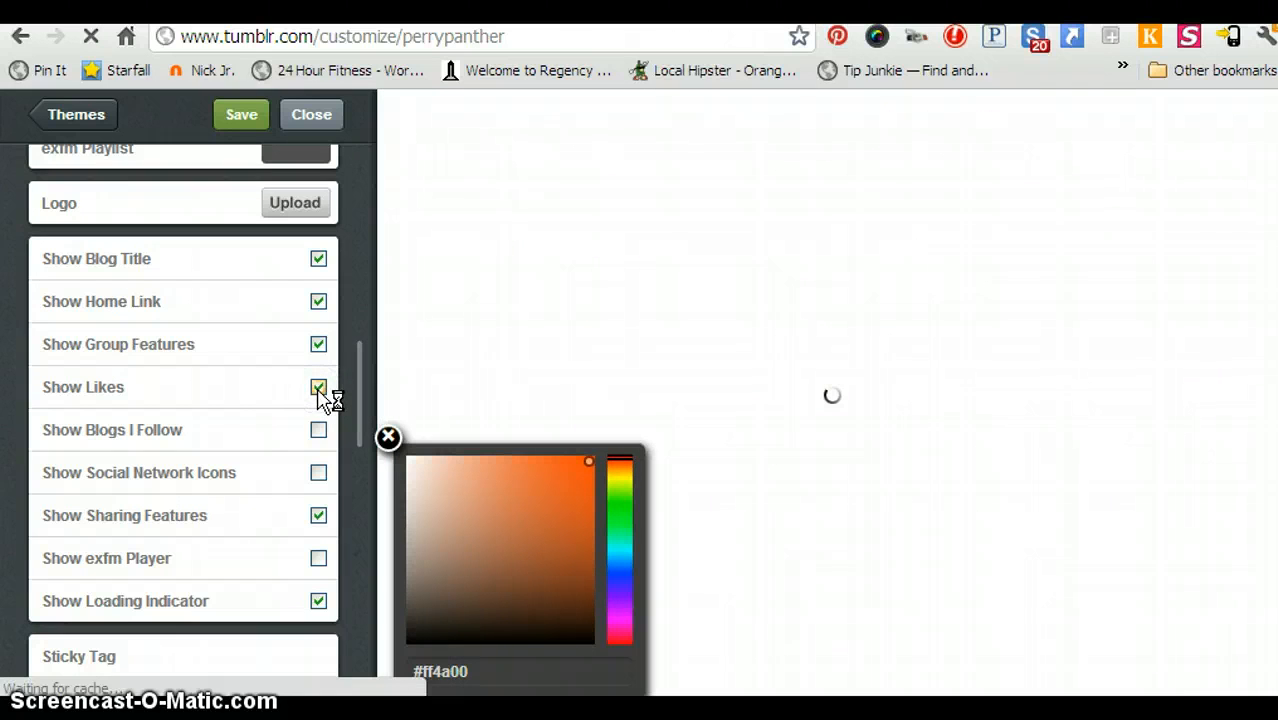
pyautogui.click(320, 432)
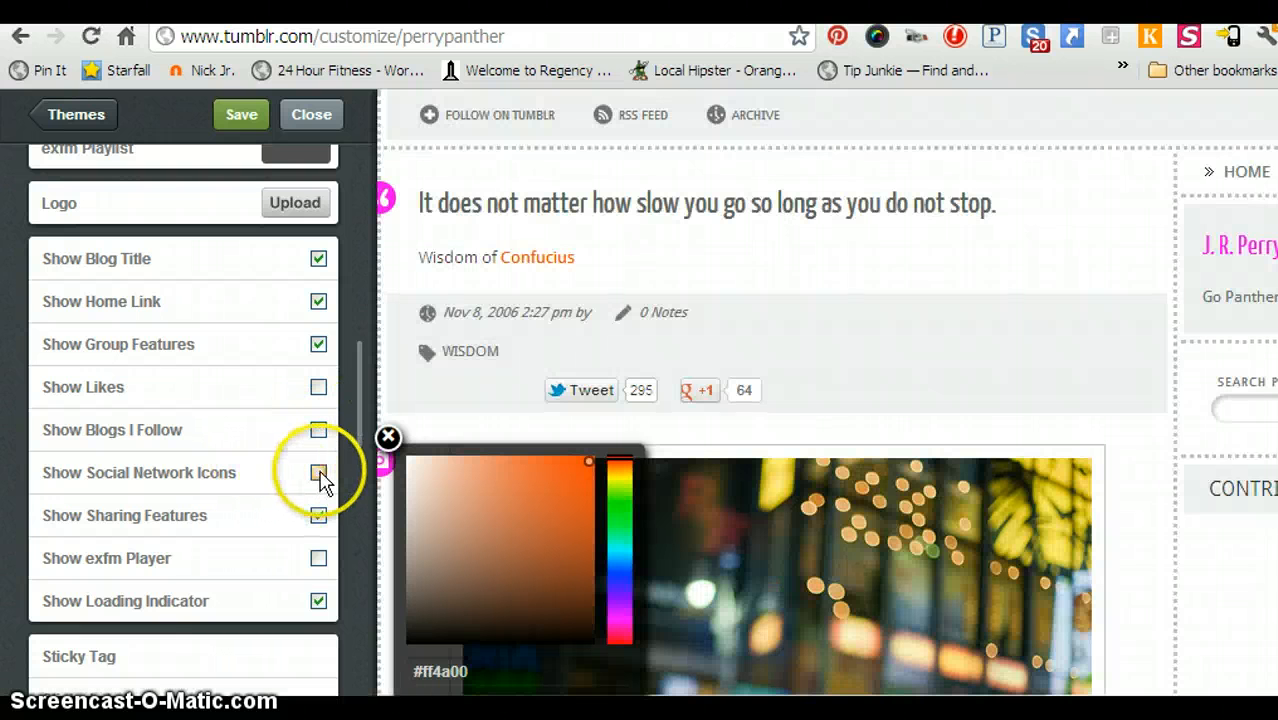
pyautogui.click(318, 474)
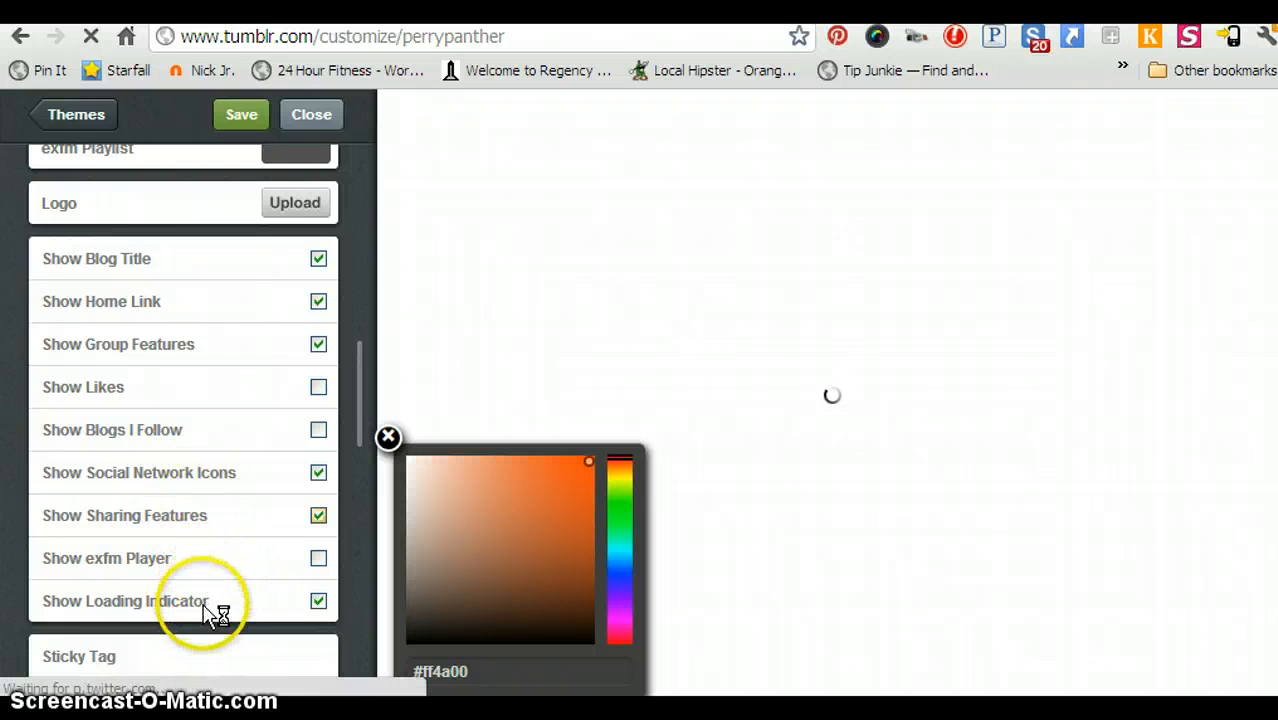
pyautogui.scroll(-1, 215, 620)
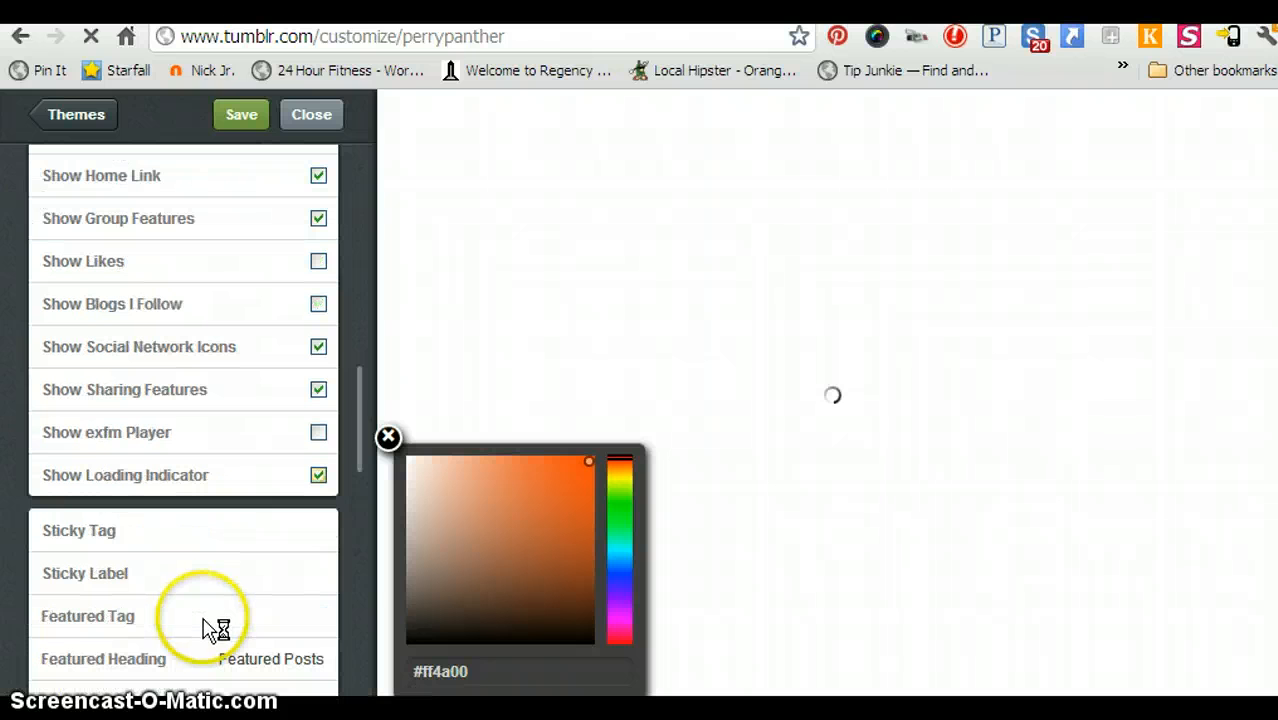
# Change the Featured Heading text to 'Popular Posts'.
pyautogui.scroll(-2, 202, 617)
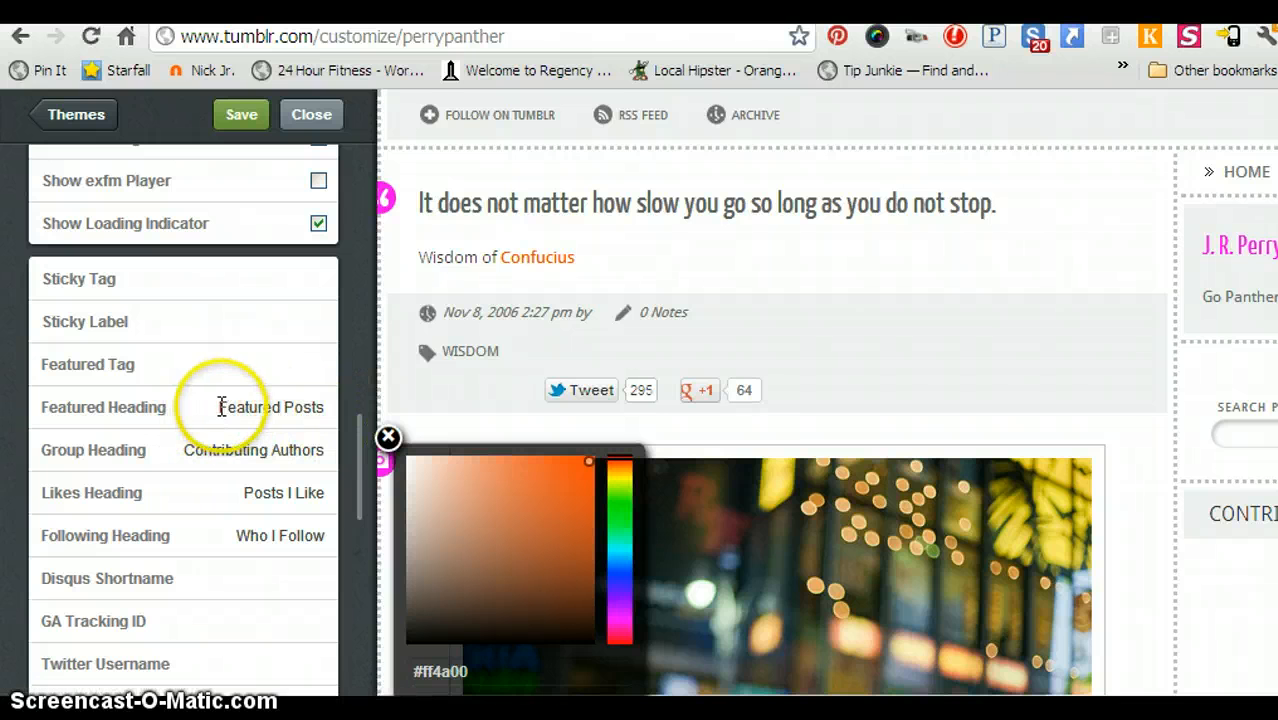
pyautogui.click(273, 410)
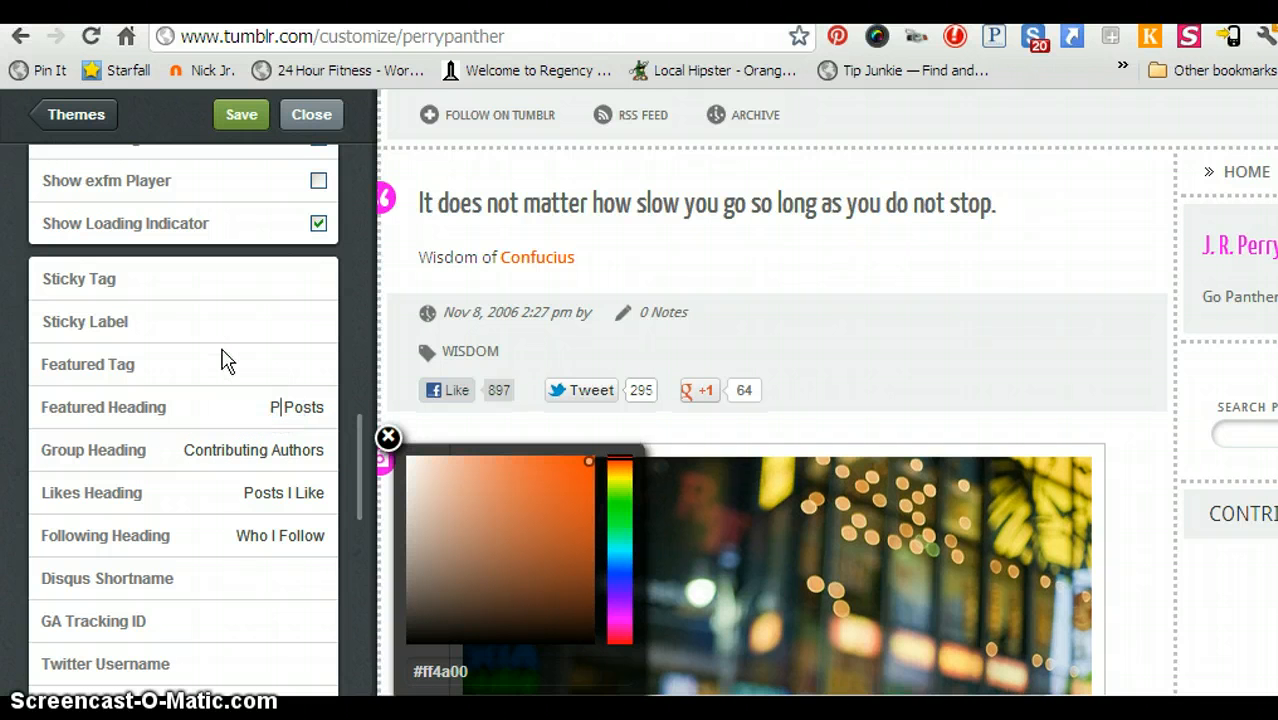
pyautogui.write('Popul')
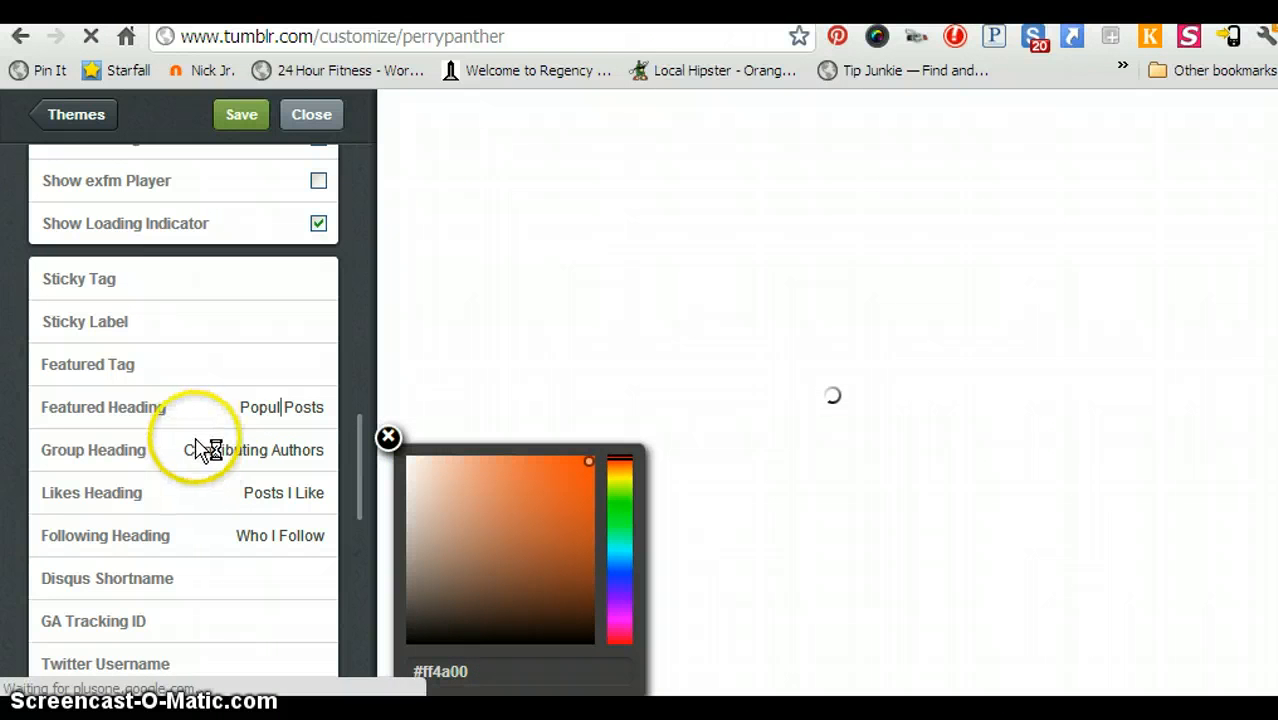
pyautogui.write('ar')
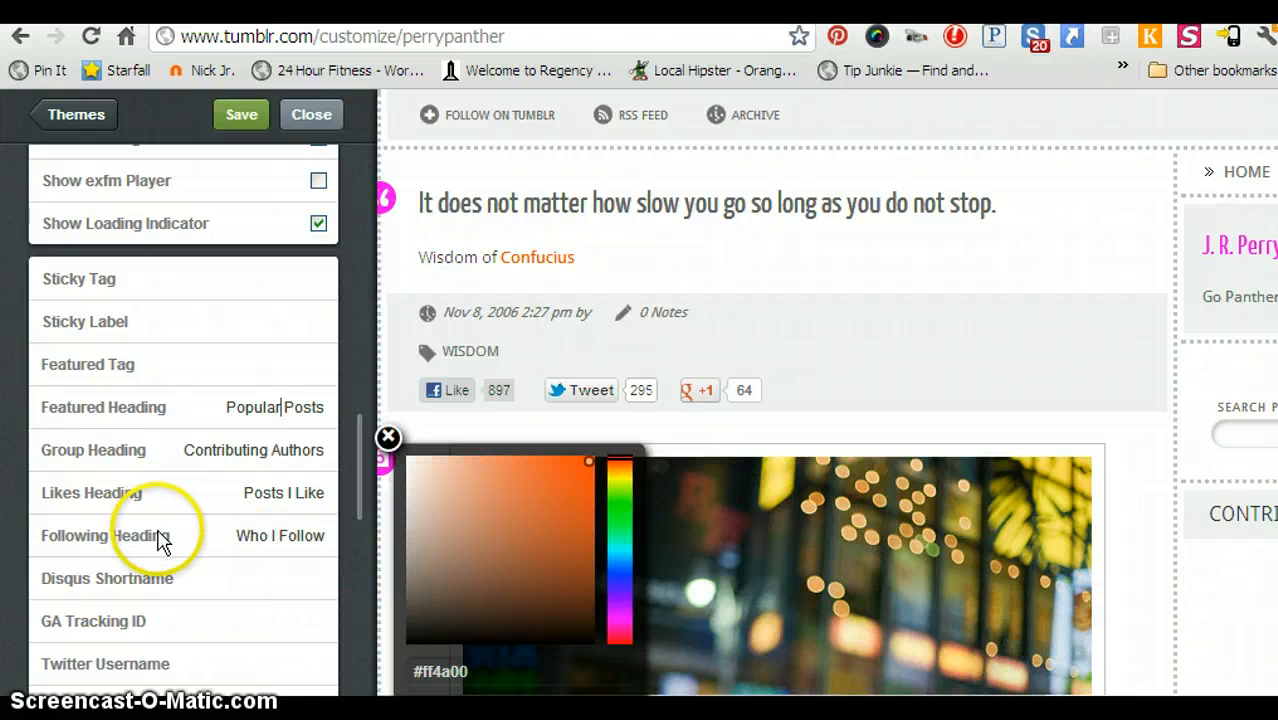
pyautogui.scroll(-1, 225, 180)
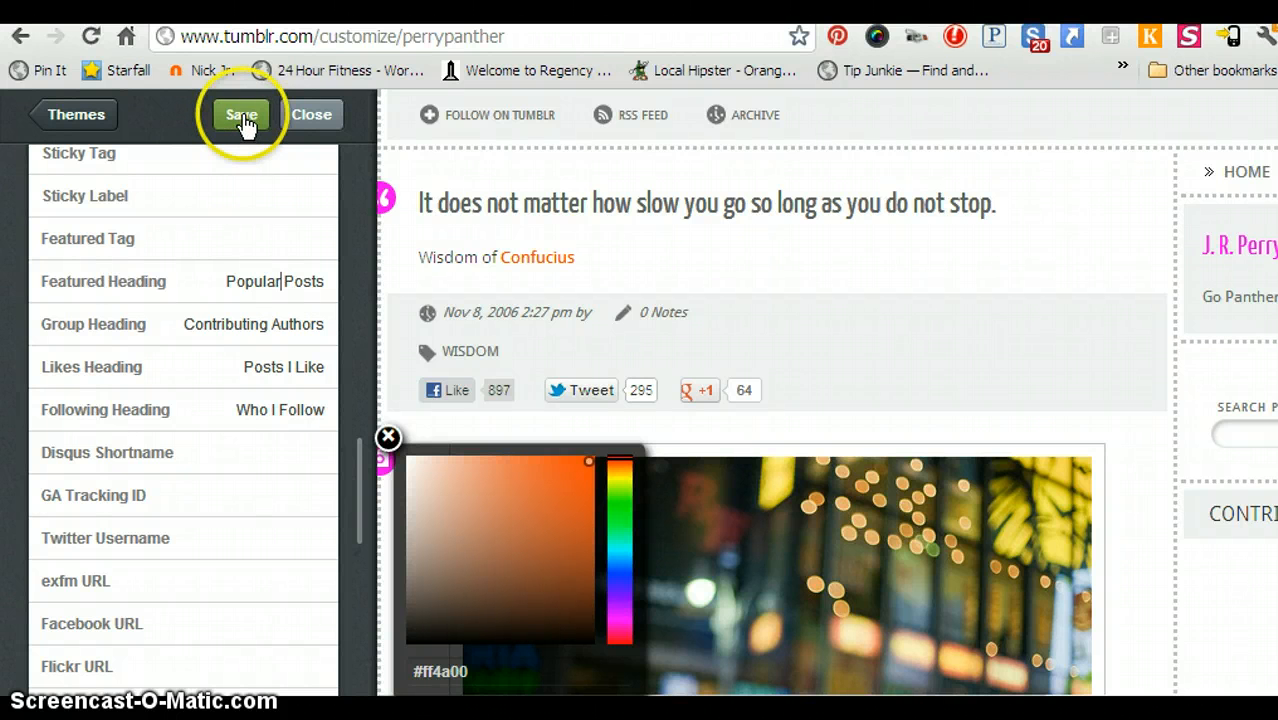
# Save the customized Single A theme and close the customizer.
pyautogui.click(243, 120)
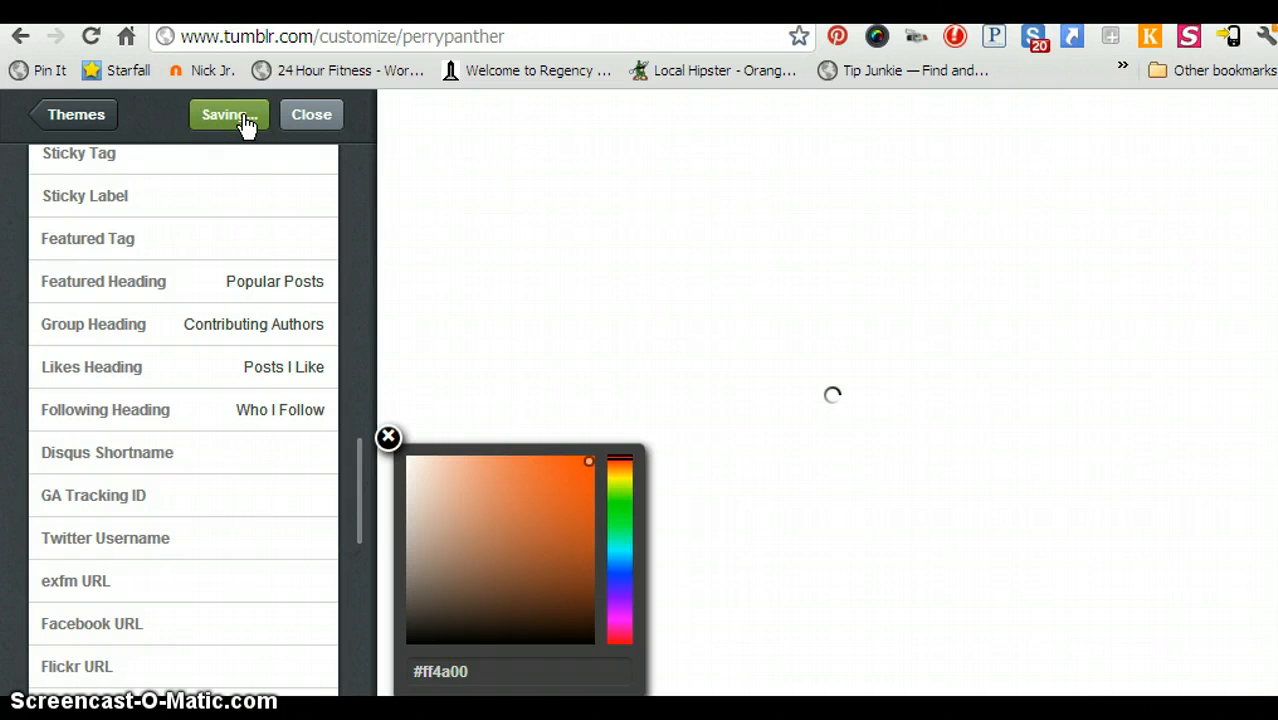
pyautogui.click(311, 116)
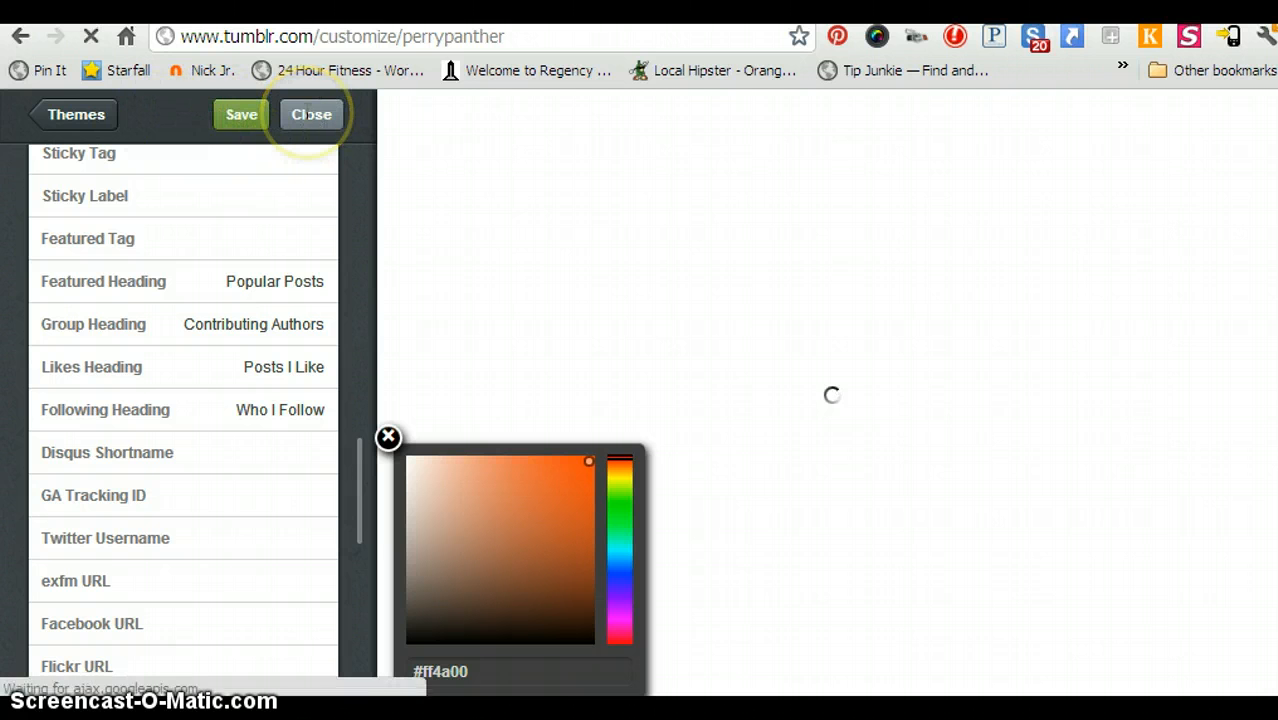
pyautogui.click(310, 116)
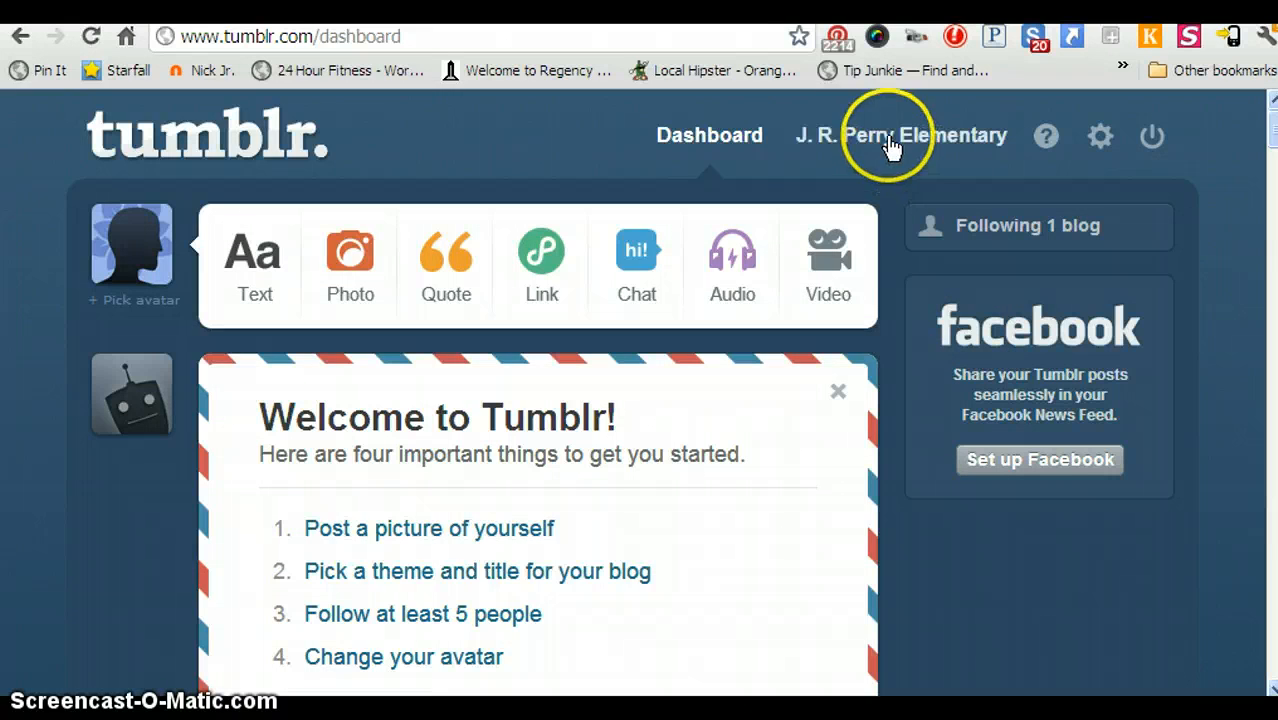
# Go to the J. R. Perry Elementary blog's dashboard page.
pyautogui.scroll(-8, 838, 400)
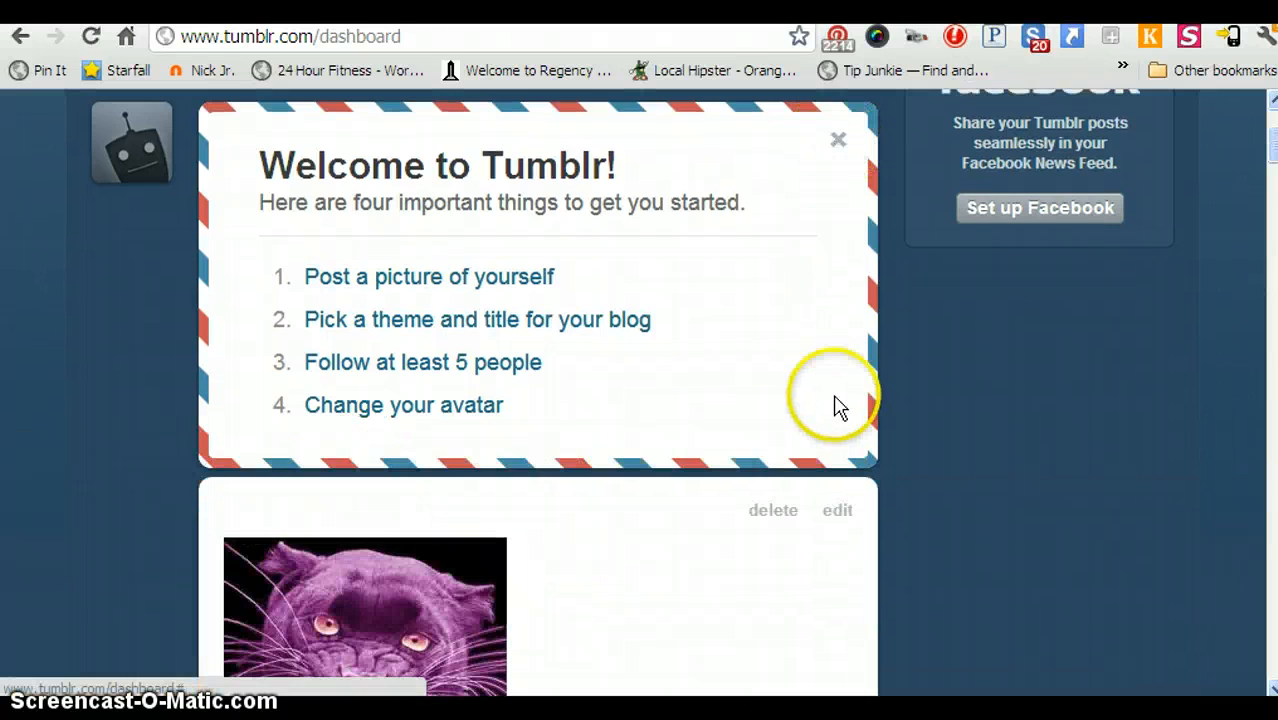
pyautogui.scroll(8, 838, 402)
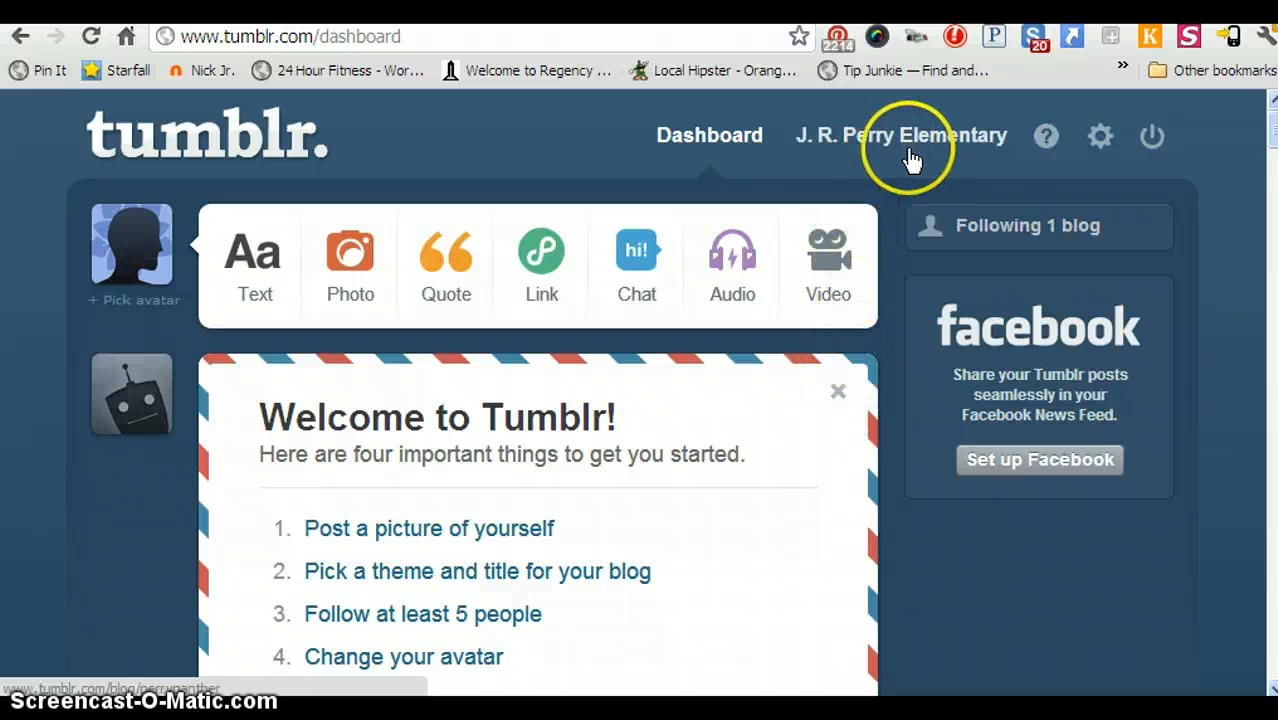
pyautogui.click(911, 139)
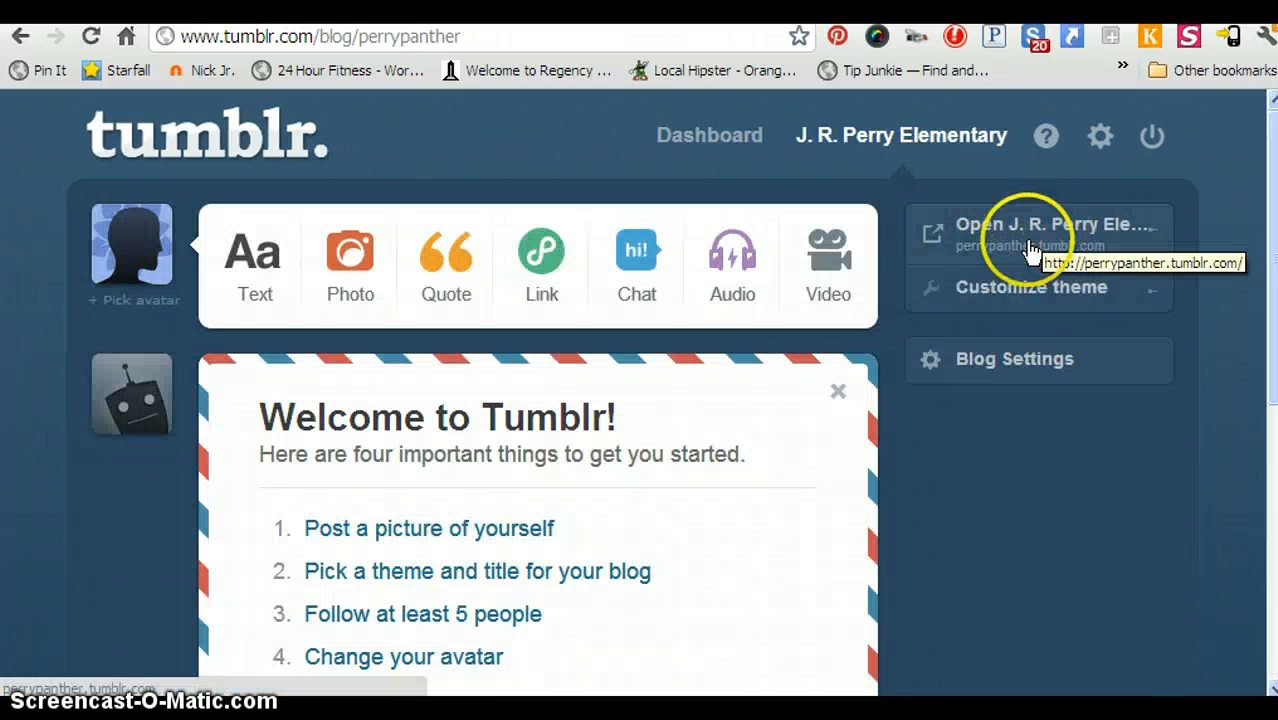
# View the live blog at perrypanther.tumblr.com and scroll through the Perry Panthers Rock! post.
pyautogui.click(1120, 228)
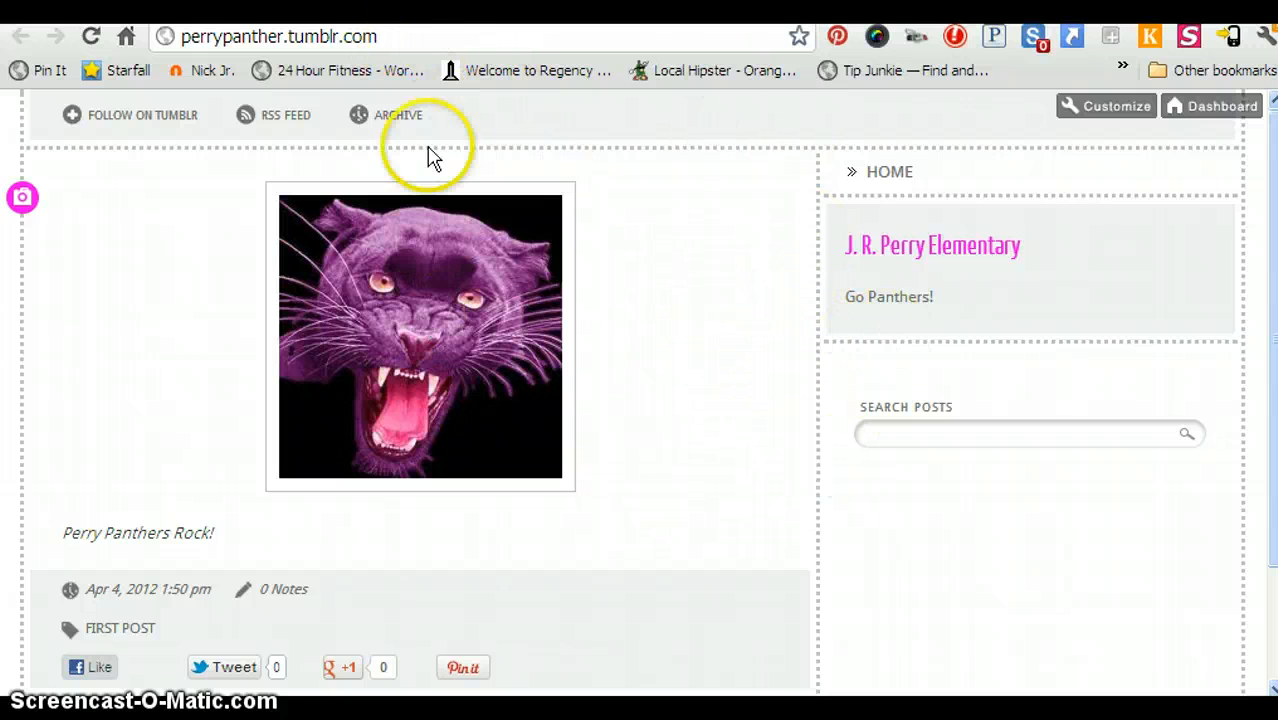
pyautogui.scroll(-3, 697, 330)
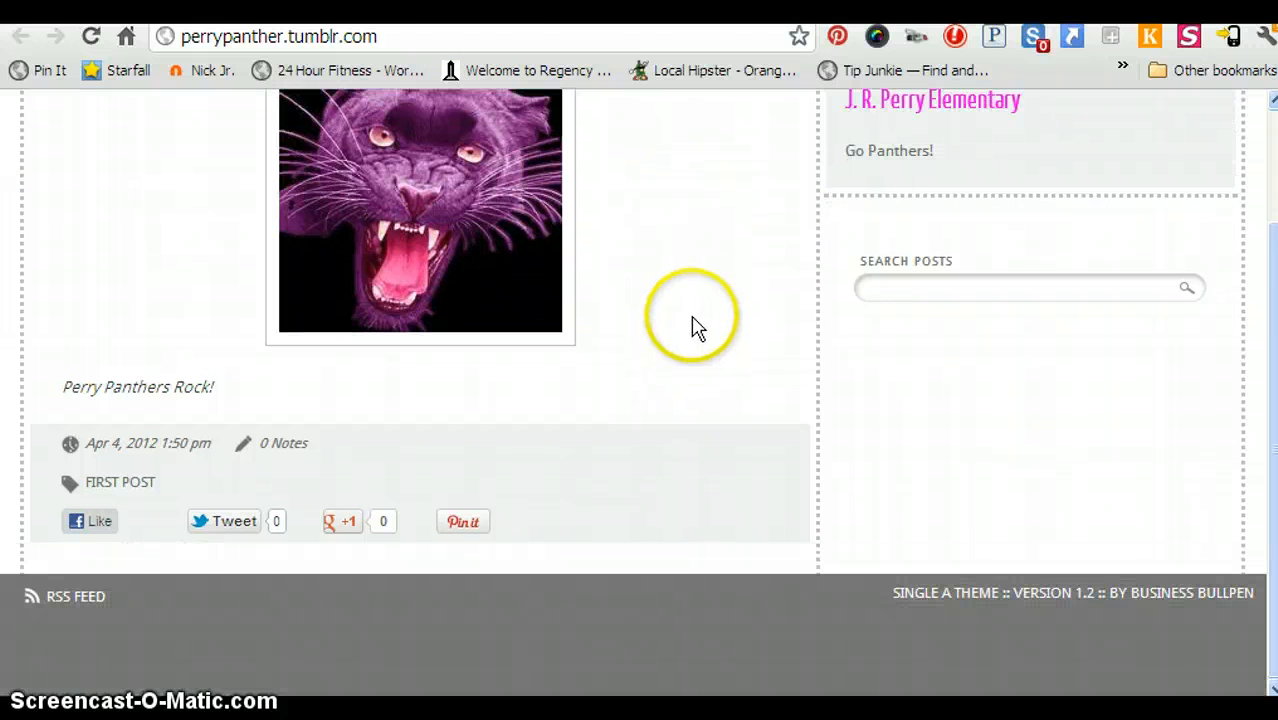
pyautogui.scroll(3, 693, 328)
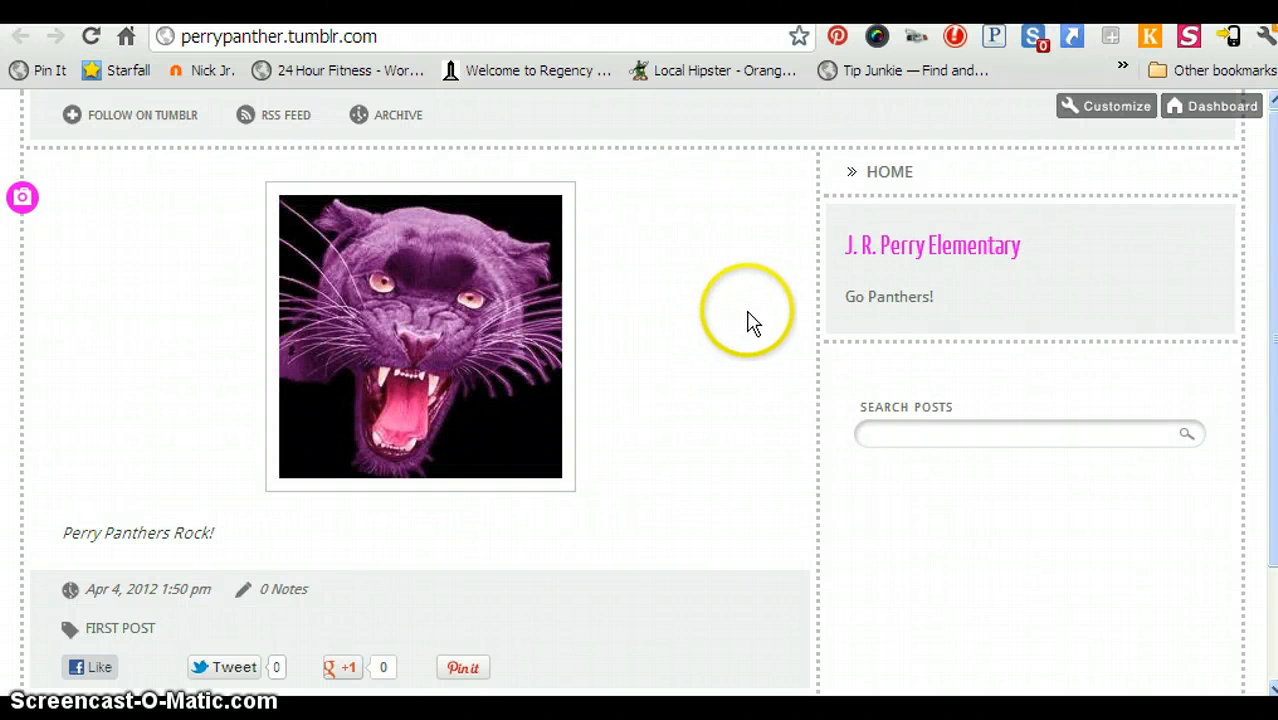
pyautogui.scroll(-3, 755, 333)
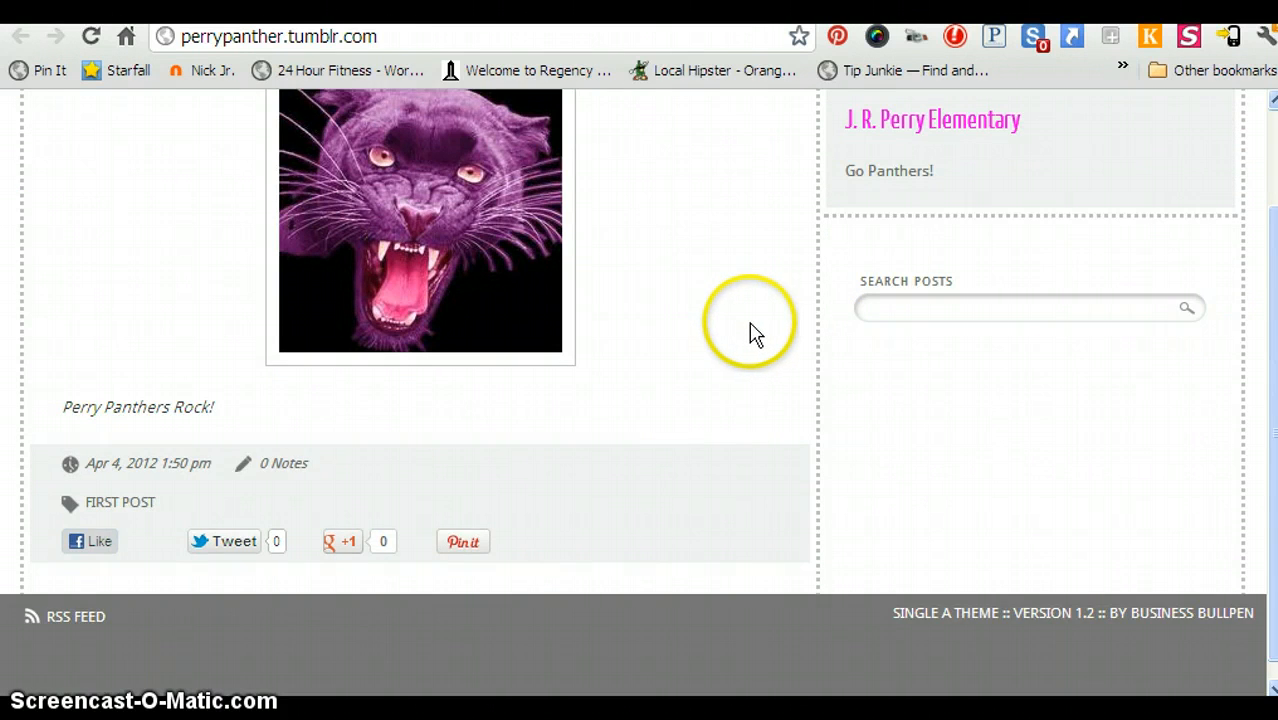
pyautogui.scroll(3, 755, 333)
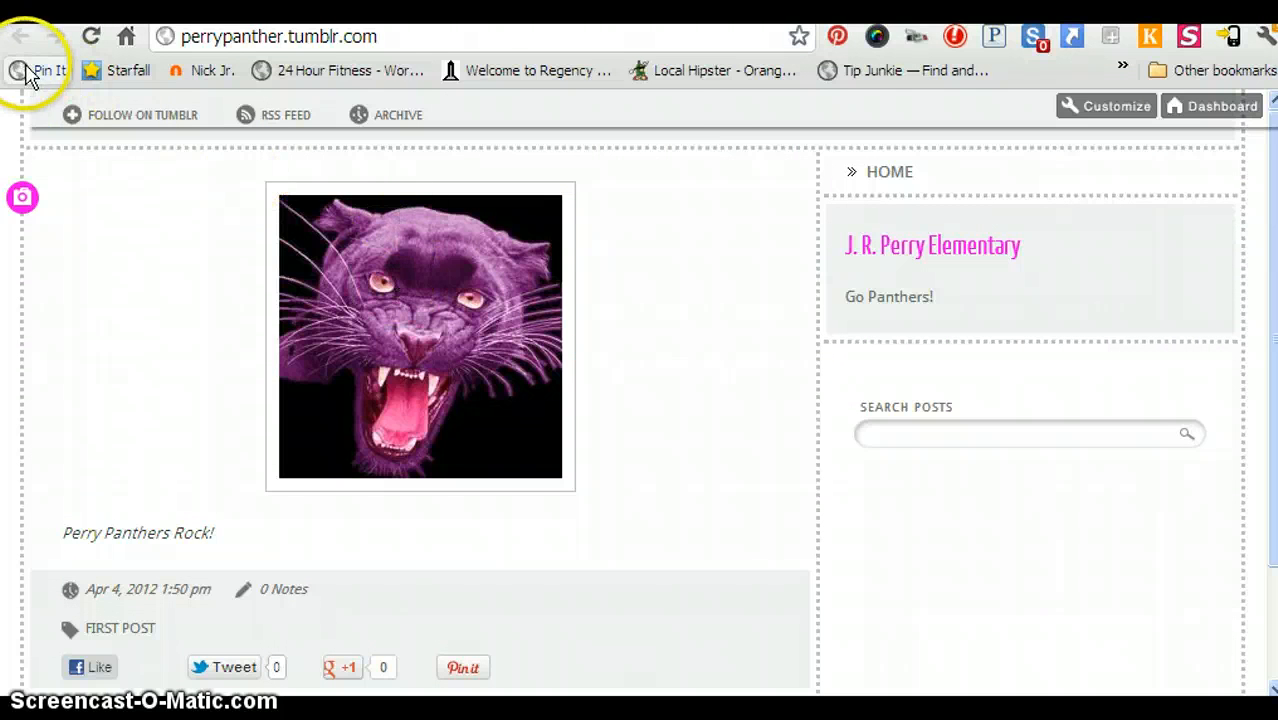
# Select the panther image with the Pin It bookmarklet and choose the Perry Elementary board.
pyautogui.click(838, 40)
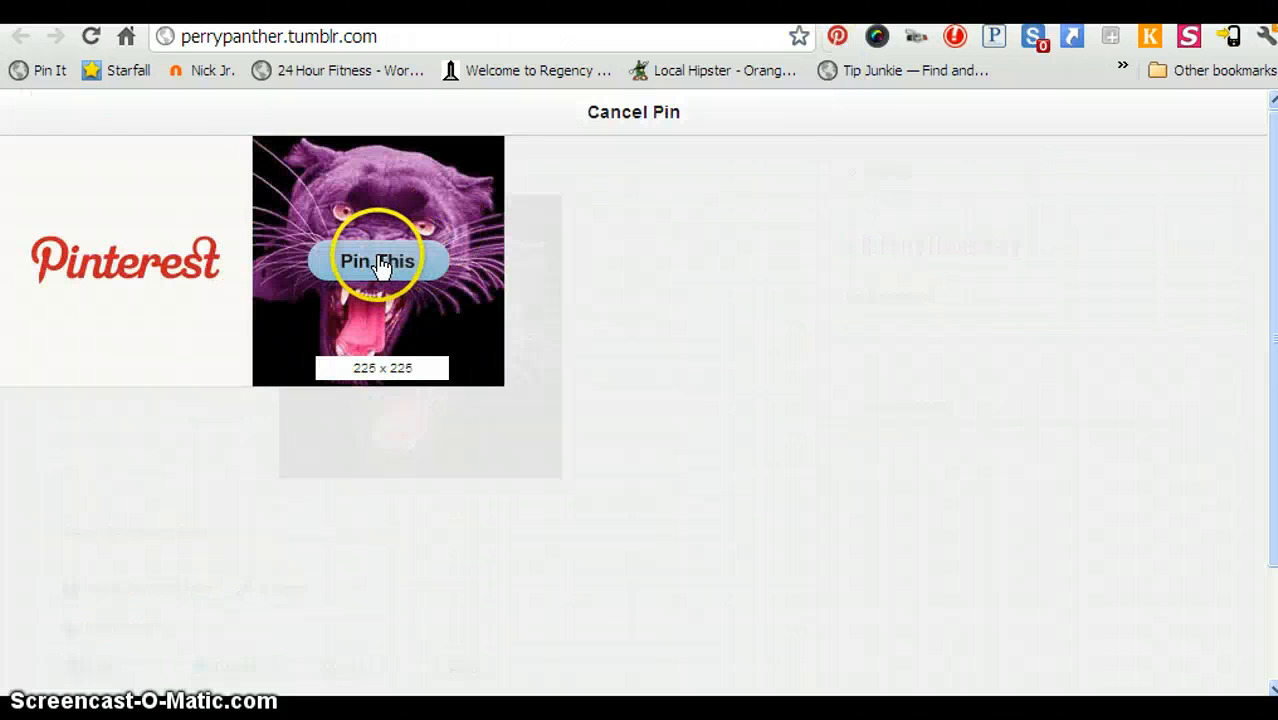
pyautogui.click(383, 266)
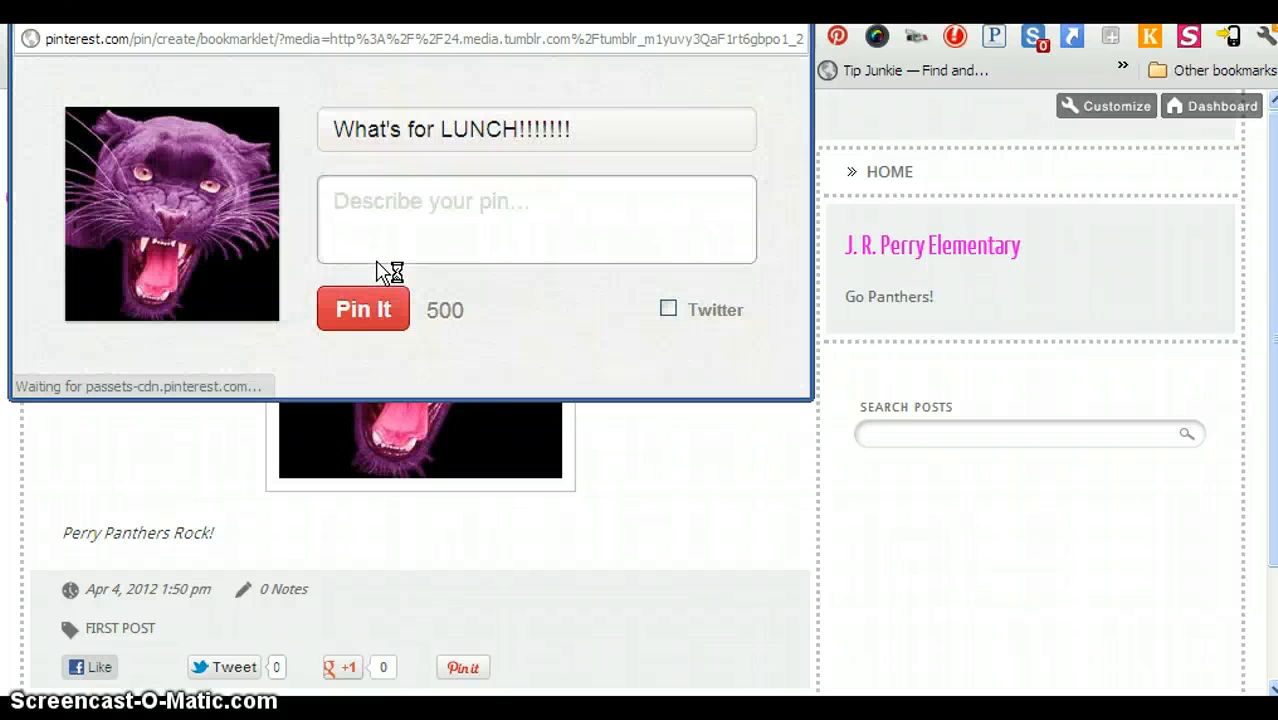
pyautogui.click(728, 135)
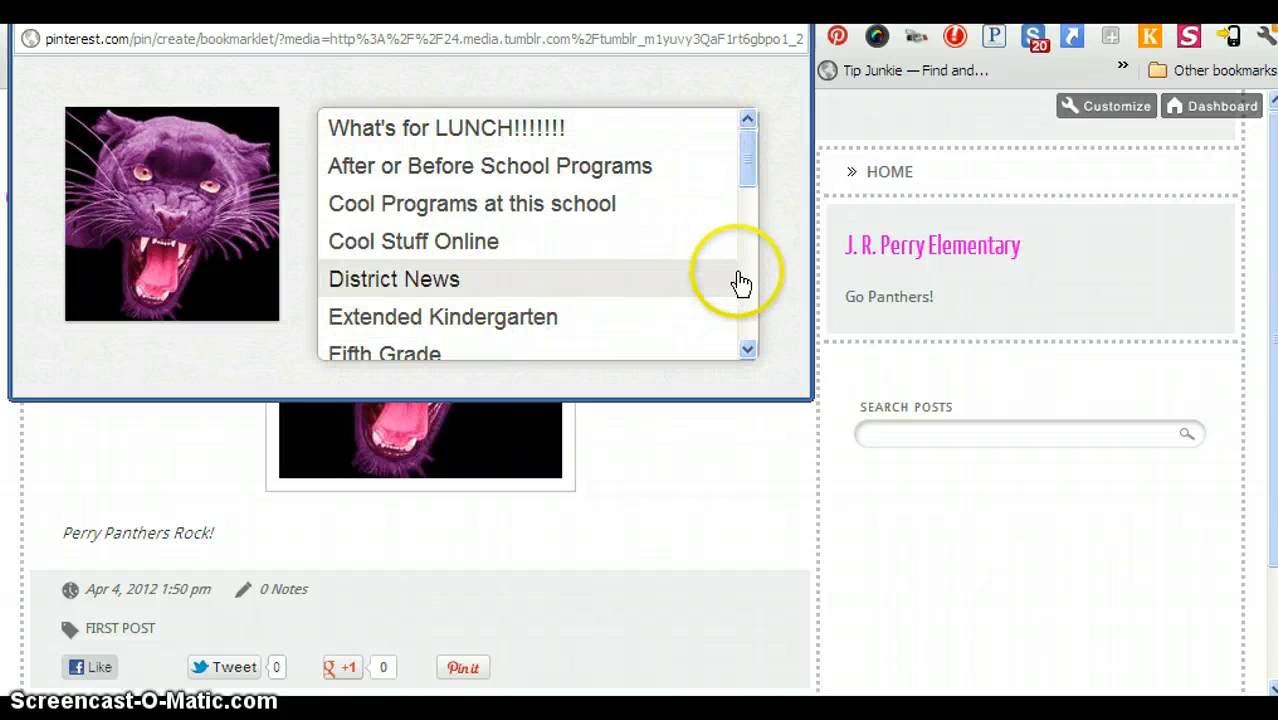
pyautogui.click(748, 322)
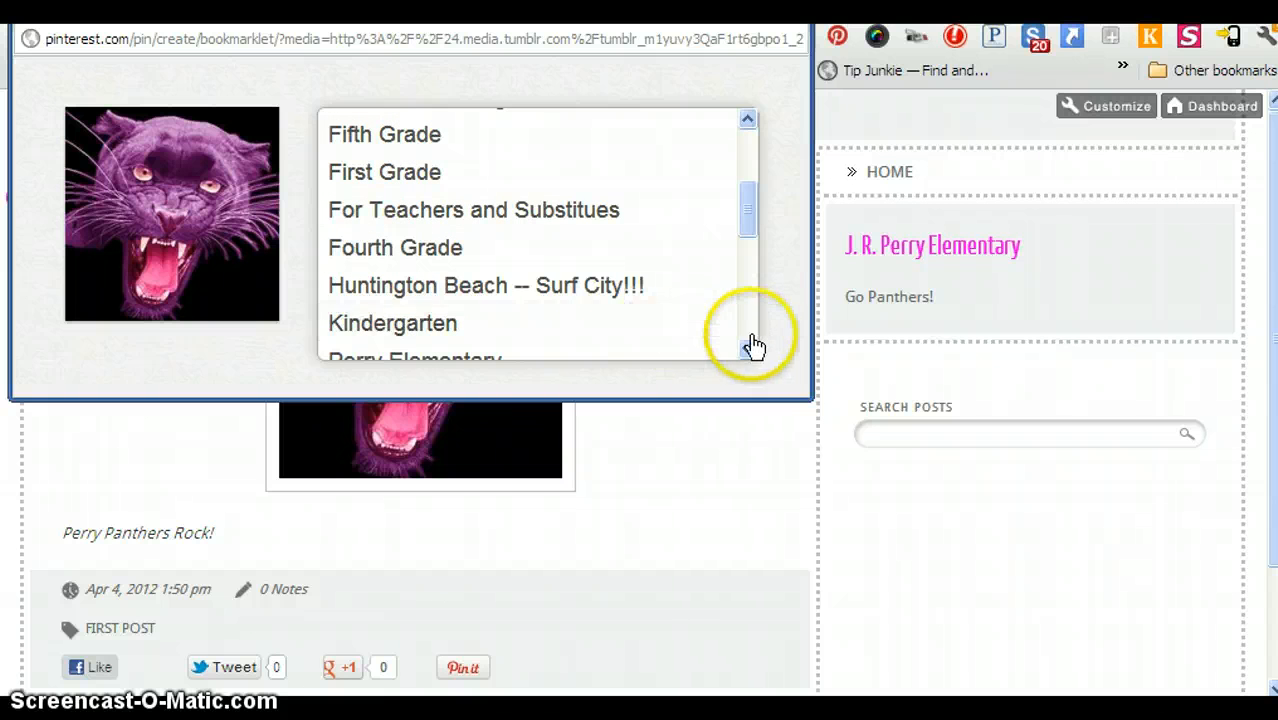
pyautogui.click(748, 350)
pyautogui.click(551, 313)
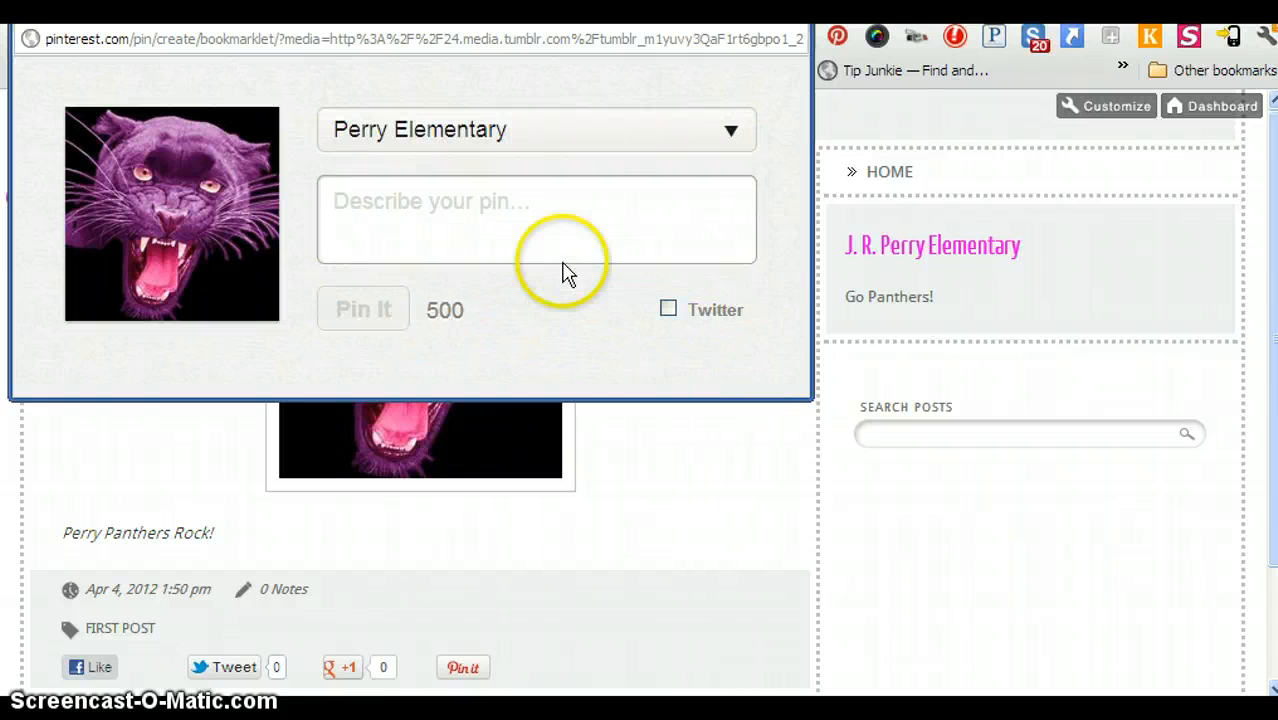
# Describe the pin as 'News Happening at Perry Elementary' and publish it.
pyautogui.click(537, 226)
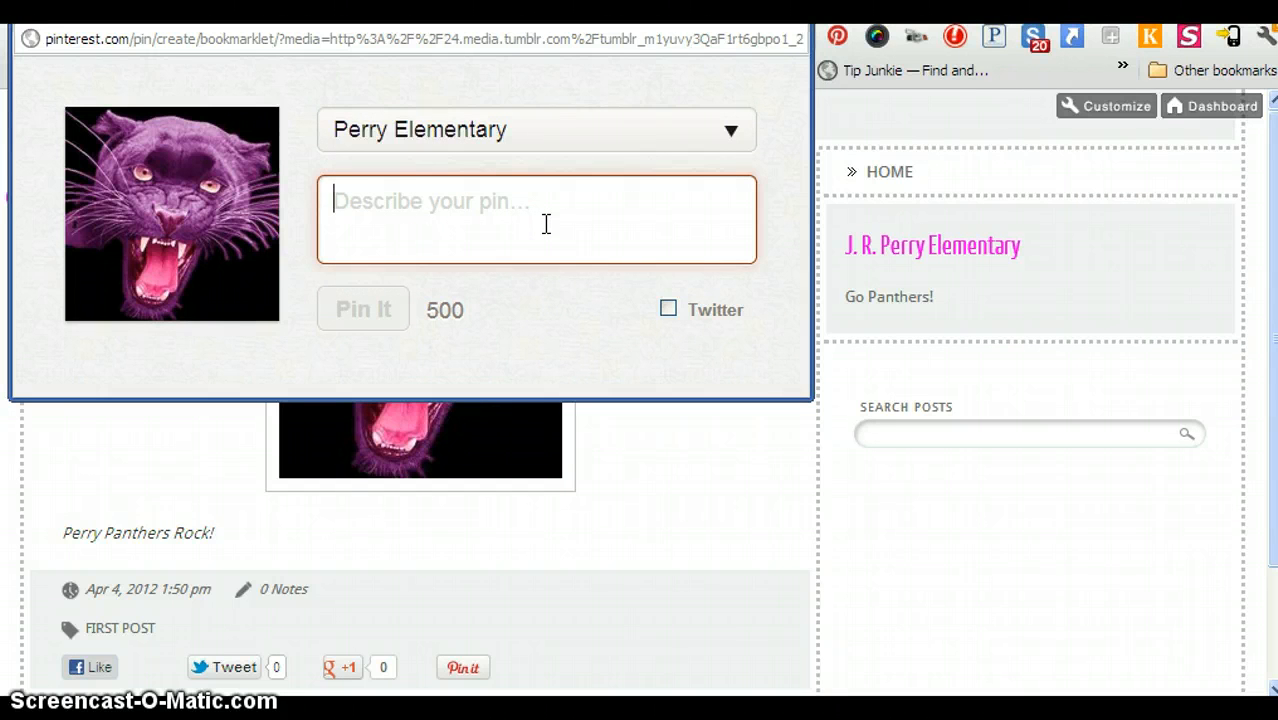
pyautogui.write('News Happening at Perry Elementary')
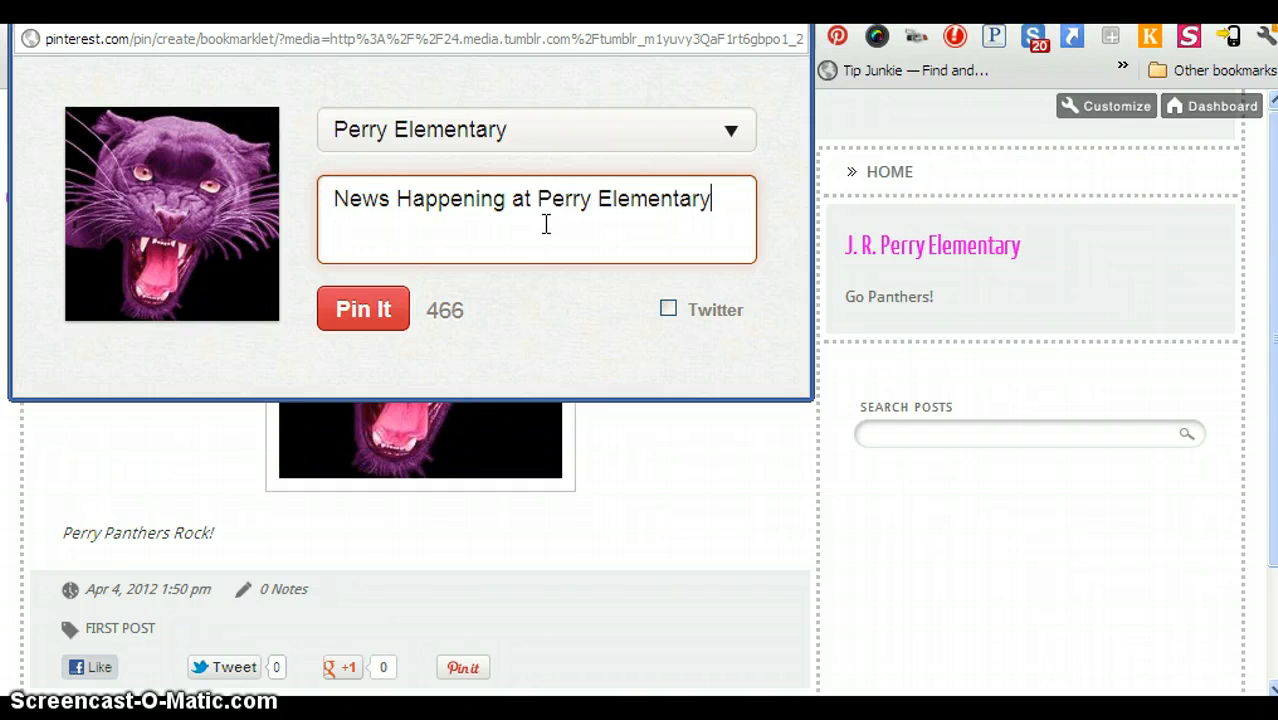
pyautogui.click(499, 128)
pyautogui.click(362, 318)
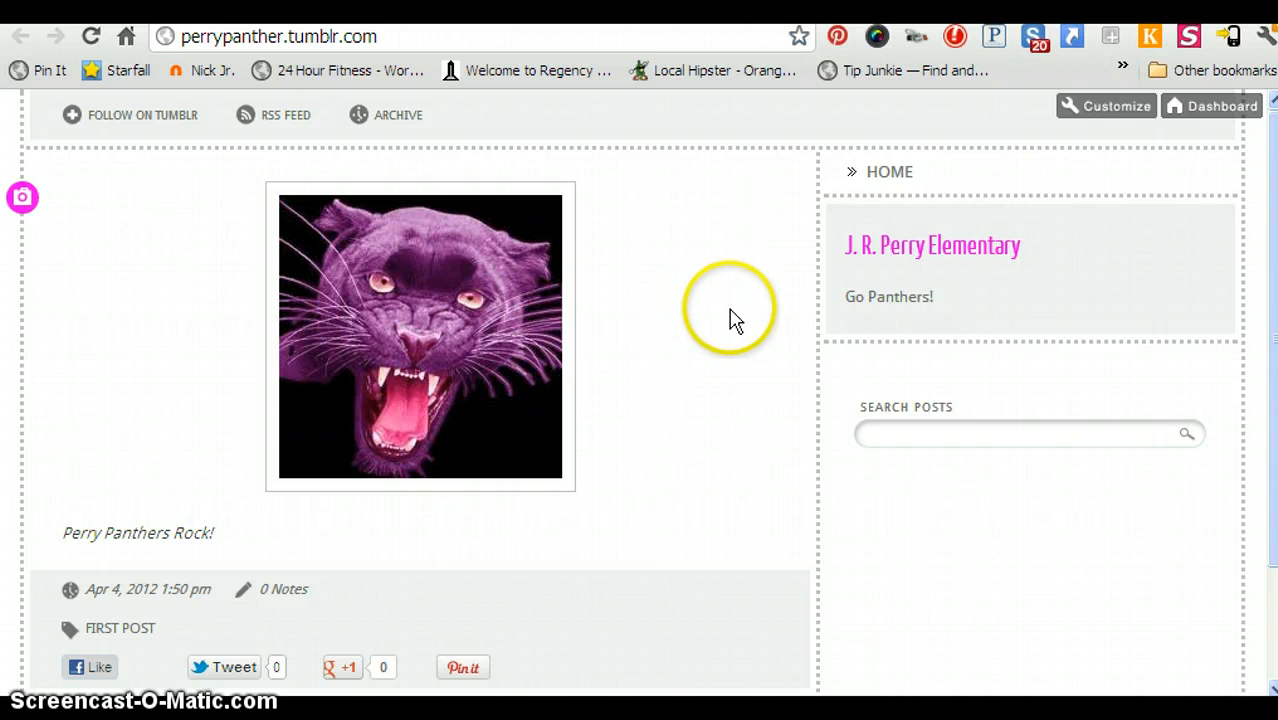
# Type an e-mail address into the blog's Search Posts box, then select and deselect it.
pyautogui.click(890, 443)
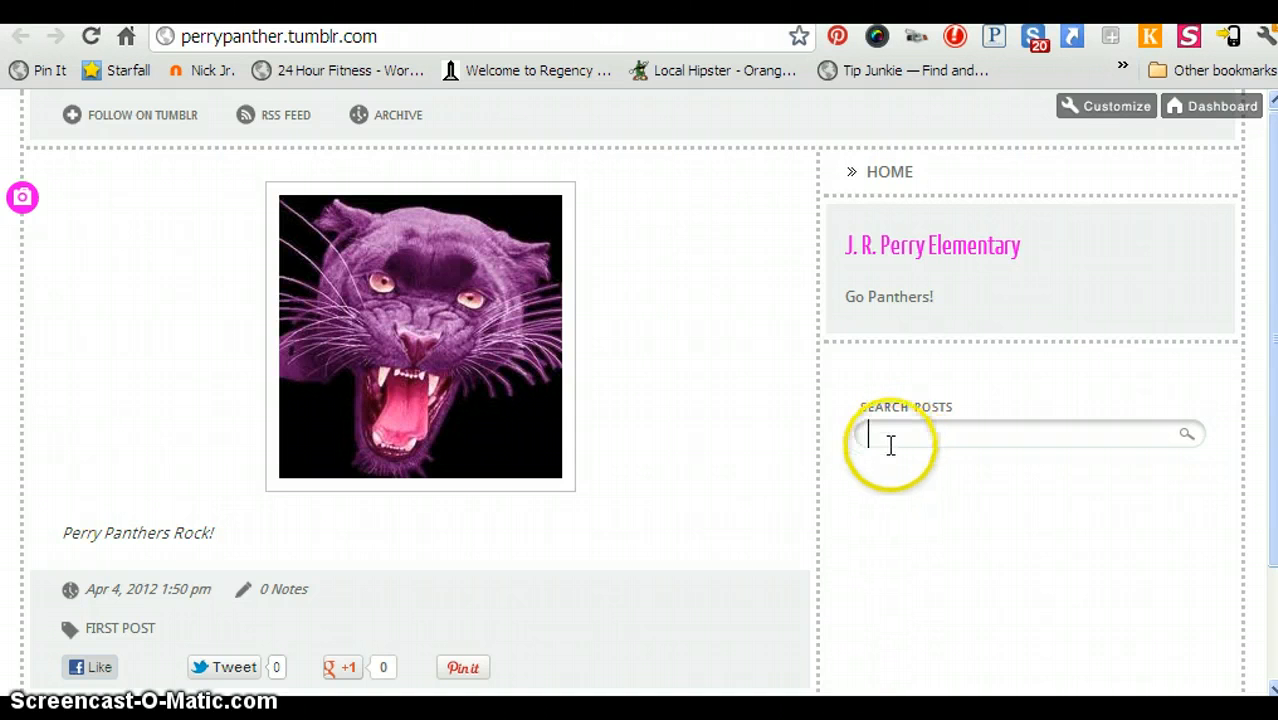
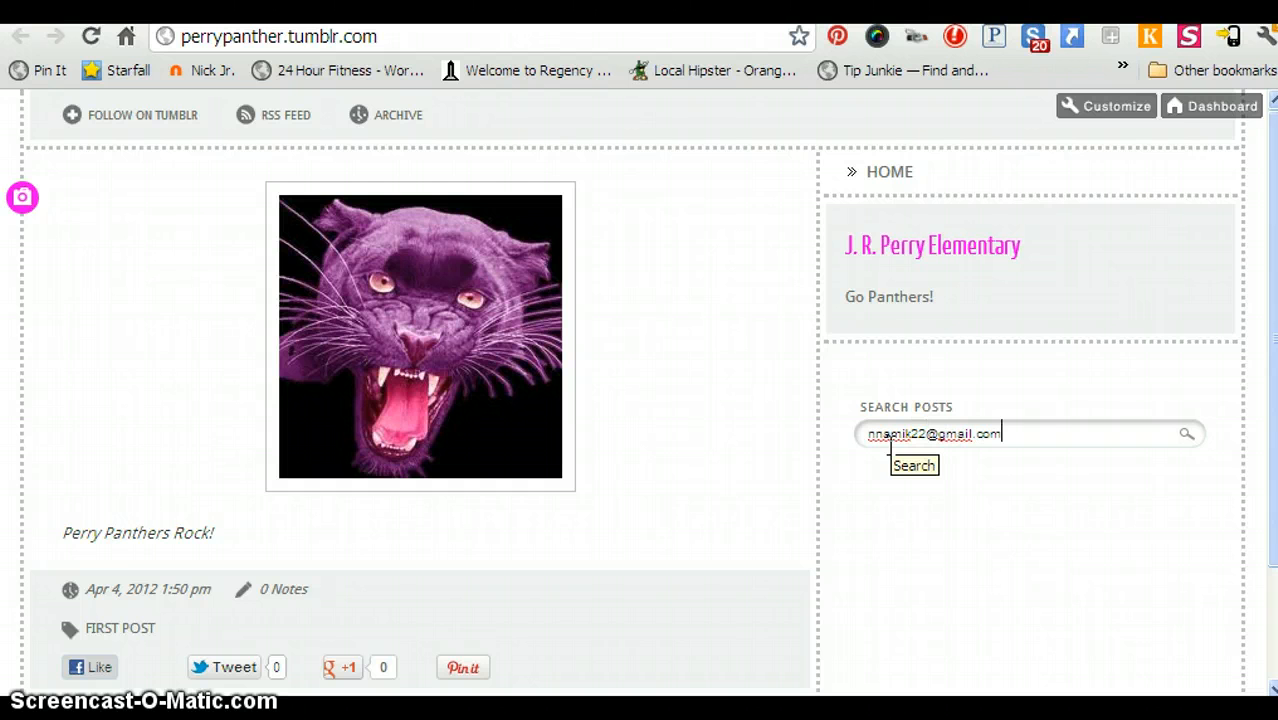
pyautogui.moveTo(1028, 433); pyautogui.dragTo(778, 415)
pyautogui.click(766, 466)
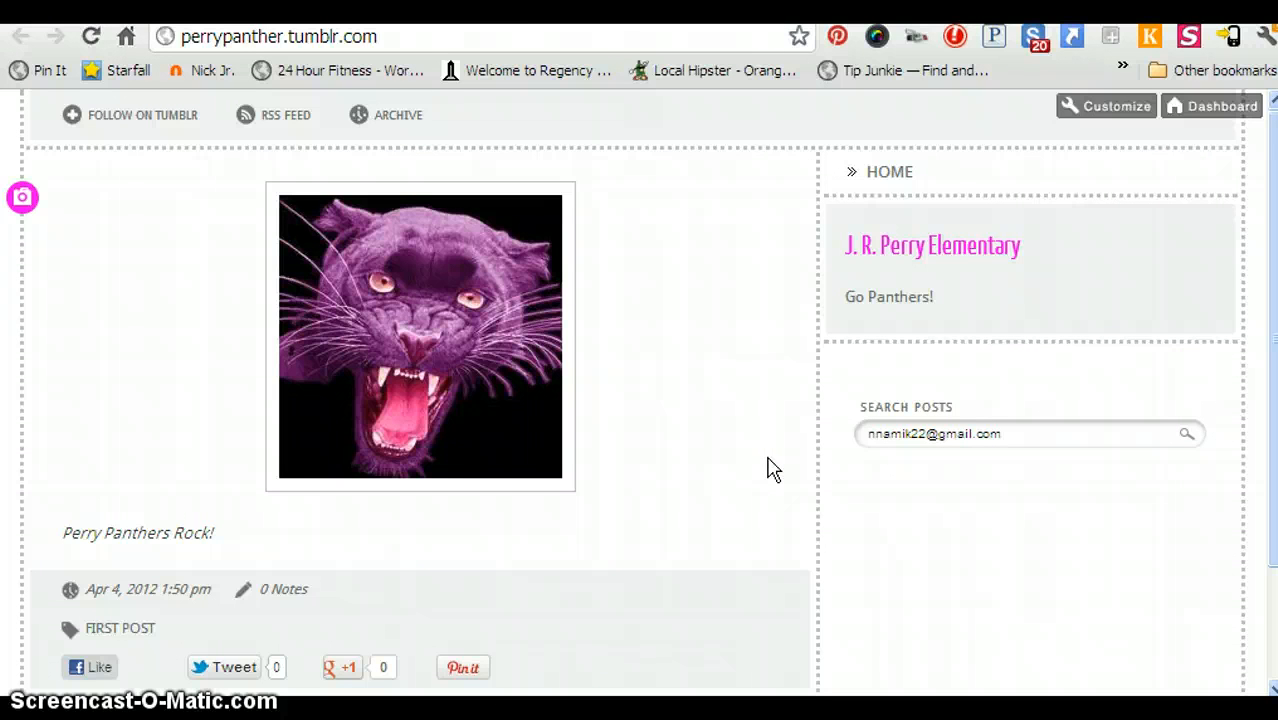
pyautogui.click(688, 448)
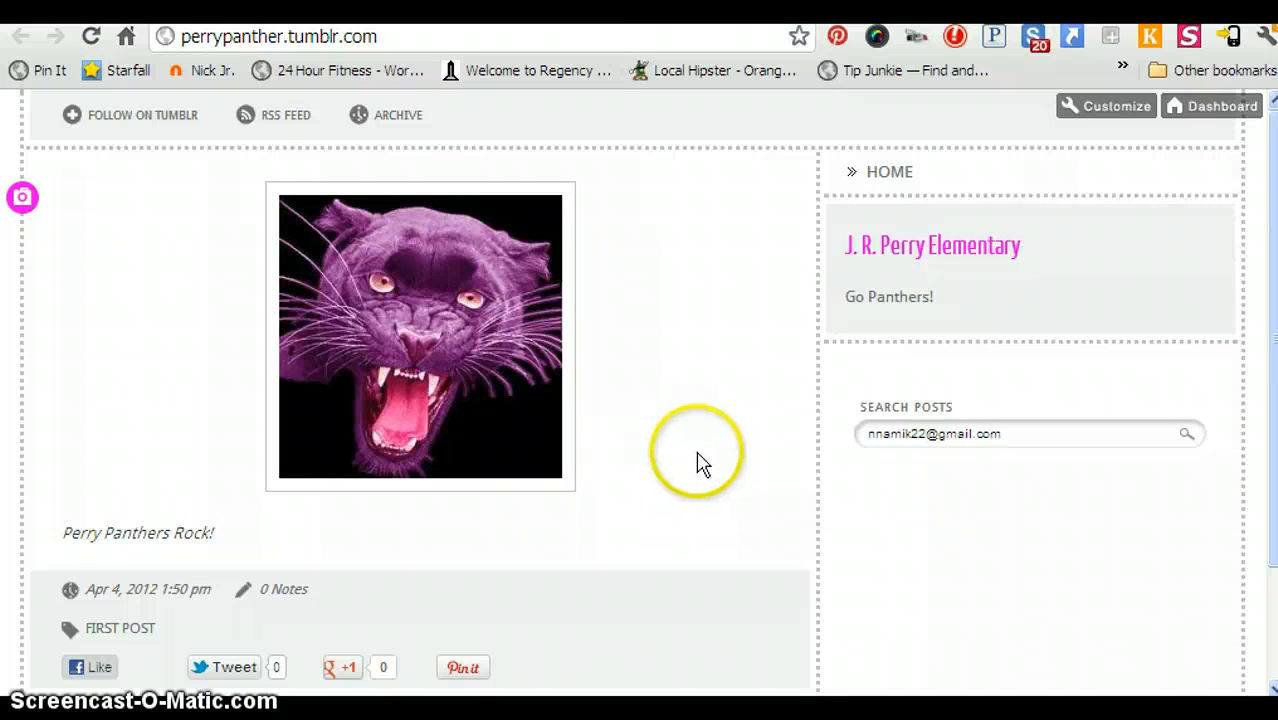